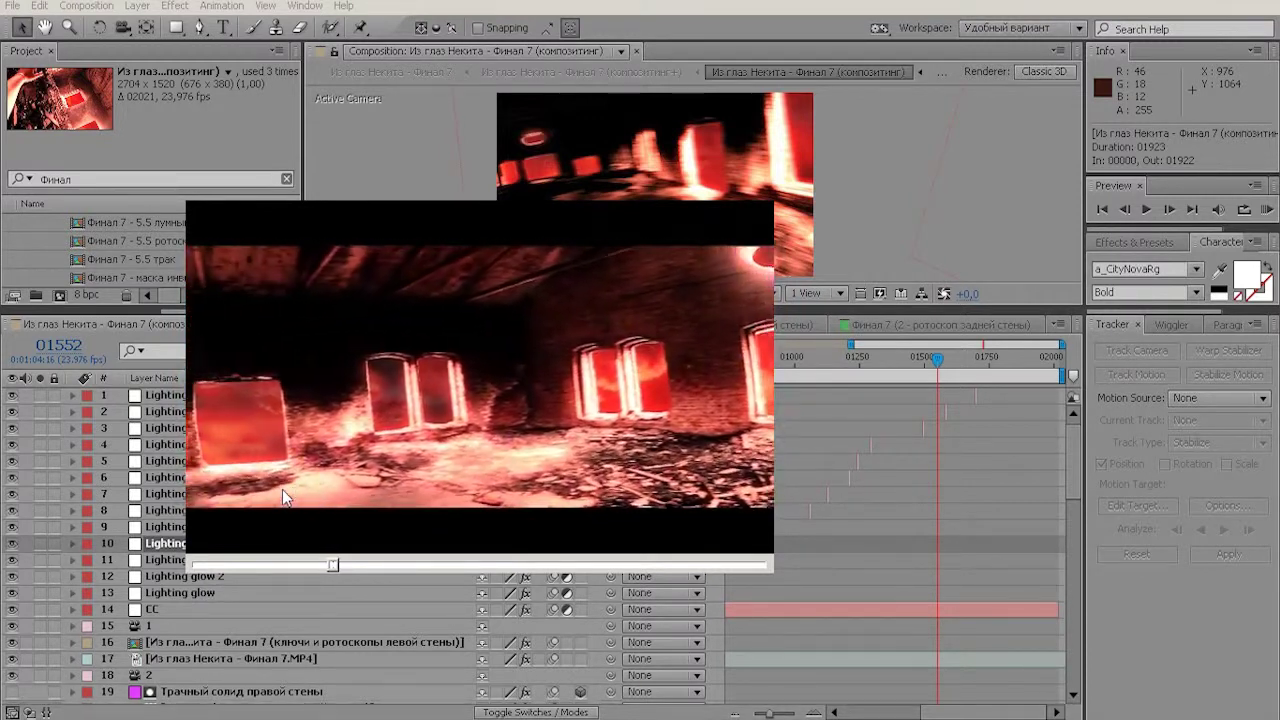
- Reposition the rendered clip's floating player window, watch the clip, and exit the player
{"action": "left_click_drag", "start_coordinate": [328, 451], "coordinate": [378, 421]}
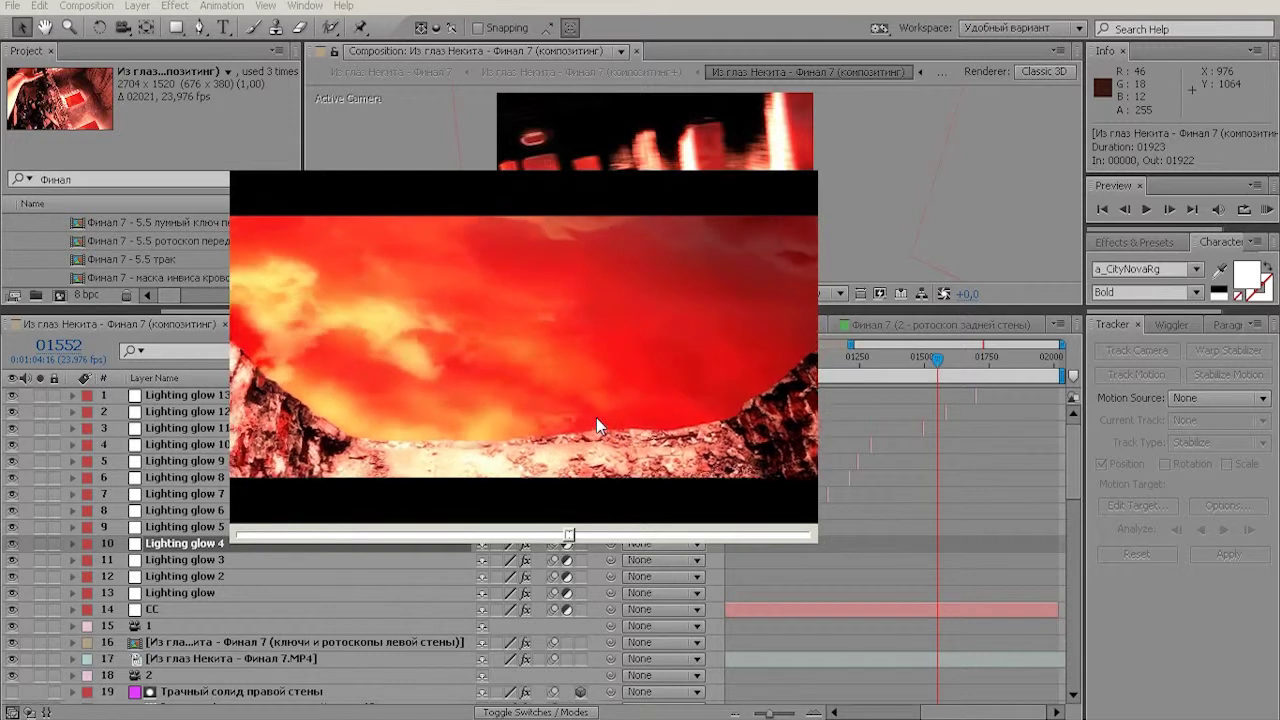
{"action": "right_click", "coordinate": [571, 404]}
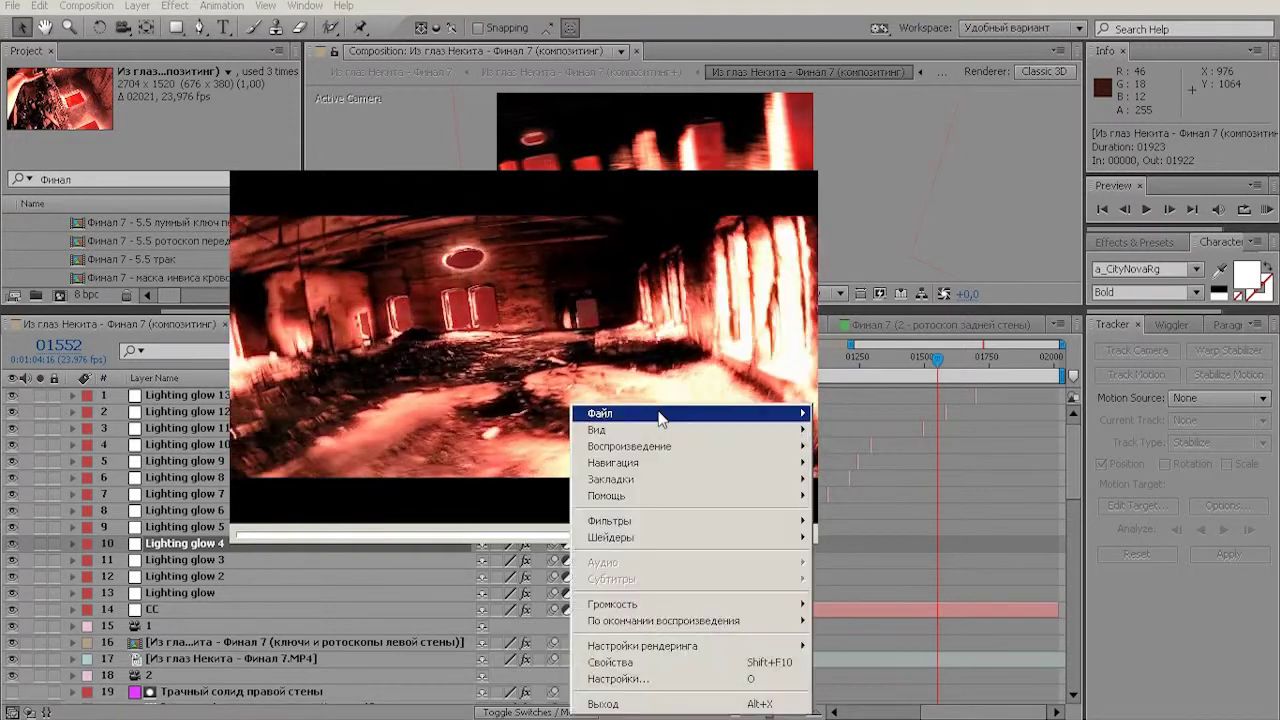
{"action": "left_click", "coordinate": [640, 704]}
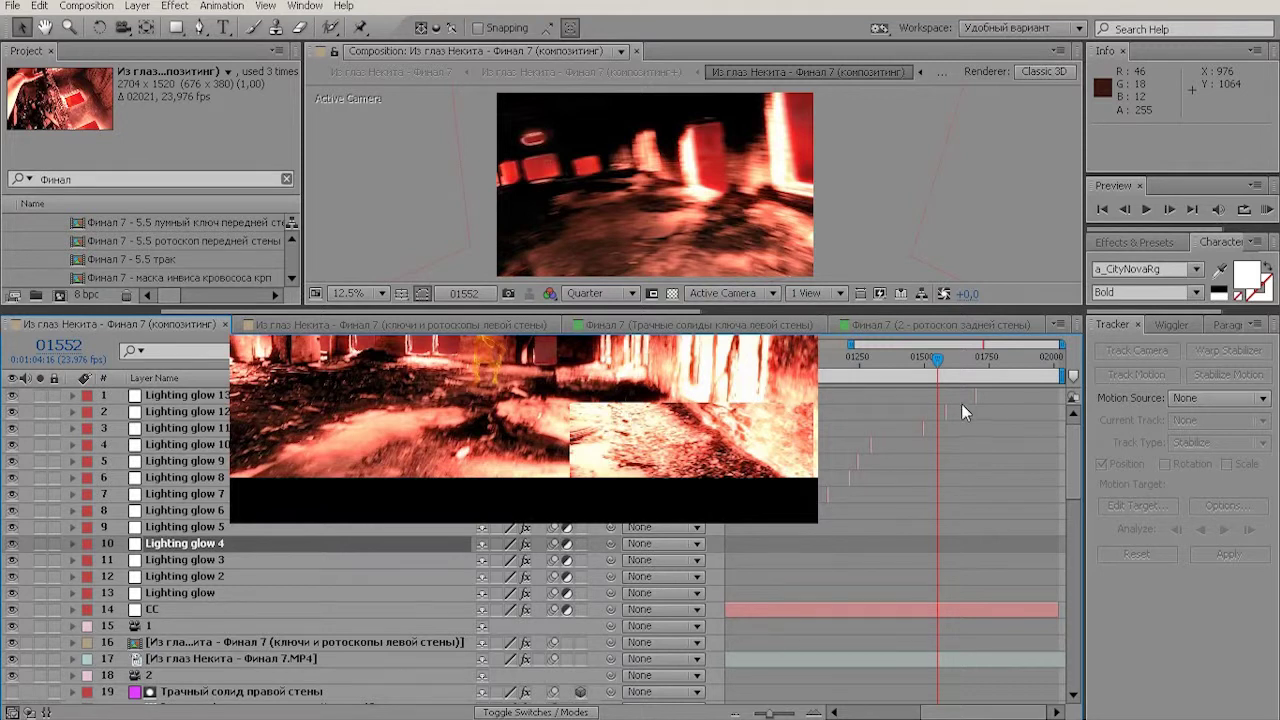
- Enlarge the timeline area and maximize it to show more of the compositing layers
{"action": "left_click_drag", "start_coordinate": [1081, 466], "coordinate": [1015, 322]}
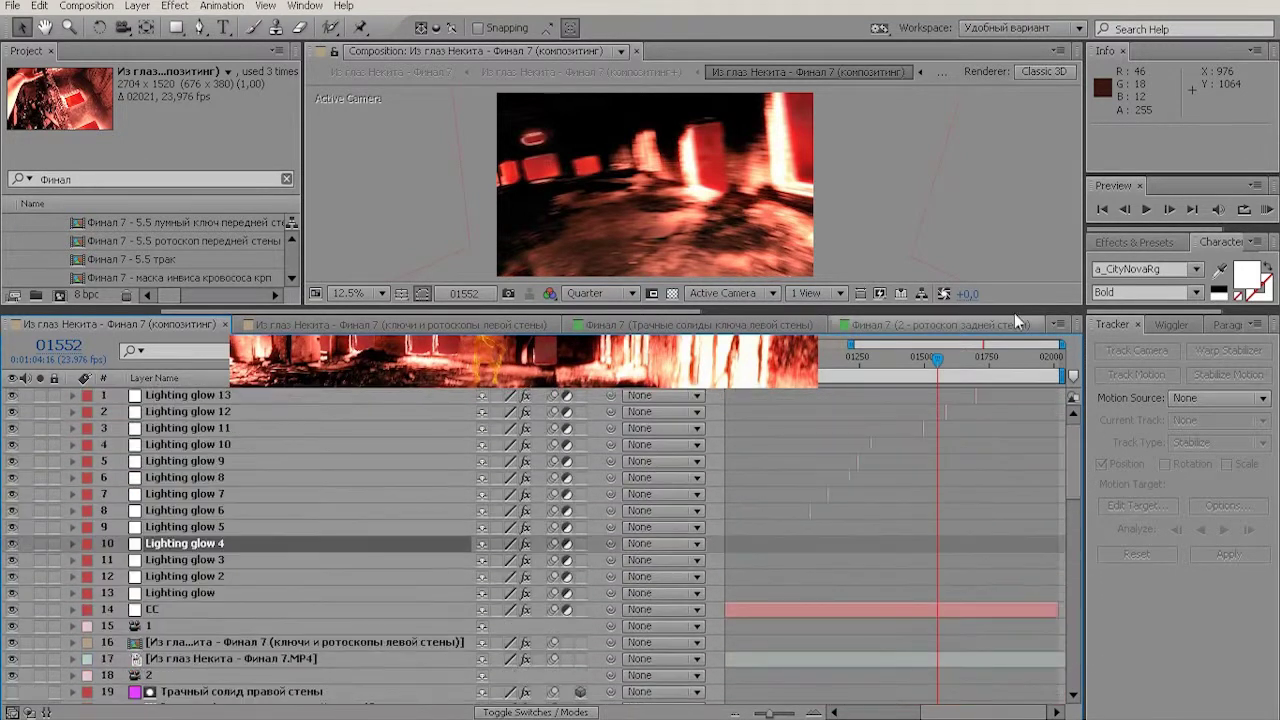
{"action": "left_click_drag", "start_coordinate": [186, 312], "coordinate": [188, 286]}
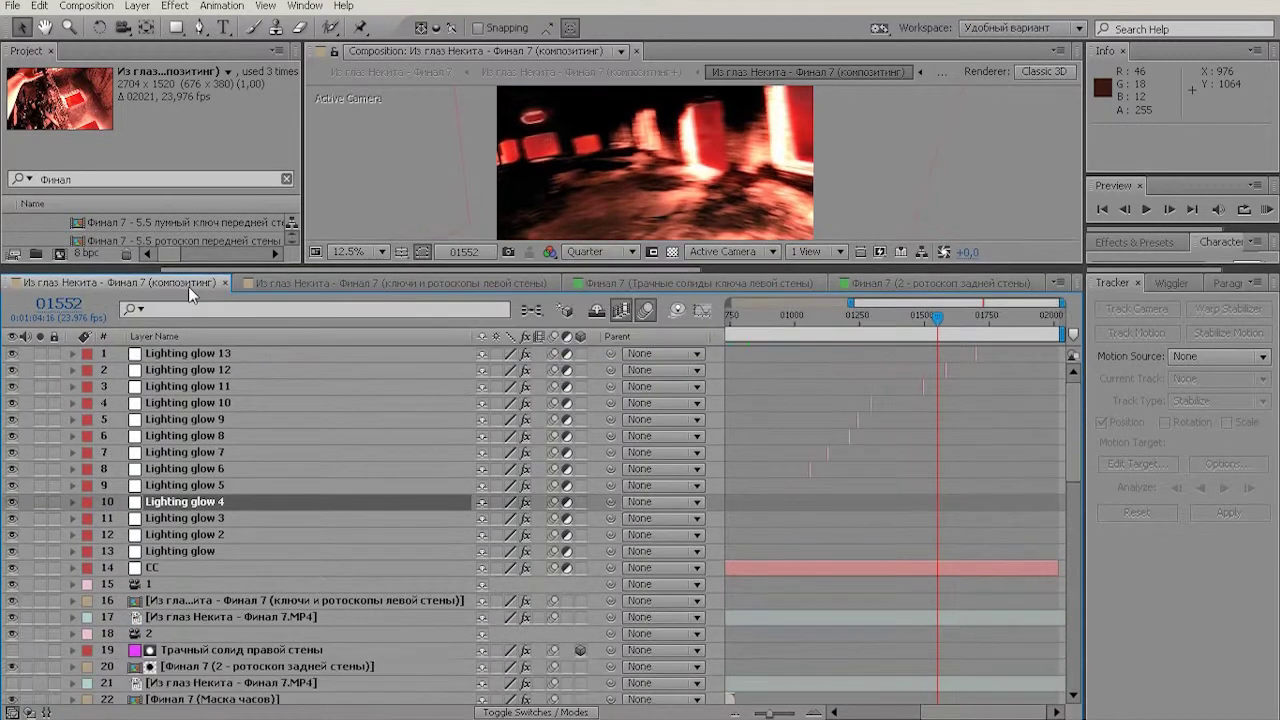
{"action": "double_click", "coordinate": [207, 281]}
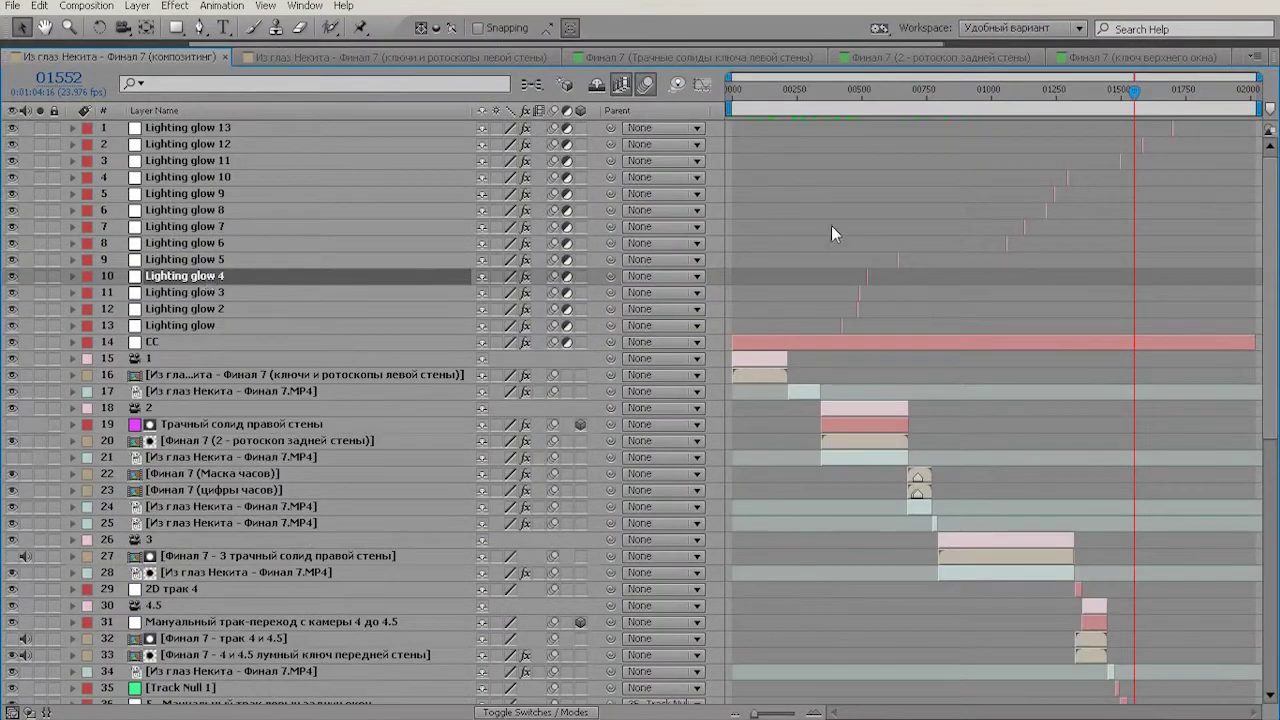
- Go through camera layers 2, 3, 4.5 and 5.5 in the compositing timeline and move the current time to frame 00090
{"action": "left_click_drag", "start_coordinate": [1275, 222], "coordinate": [1276, 308]}
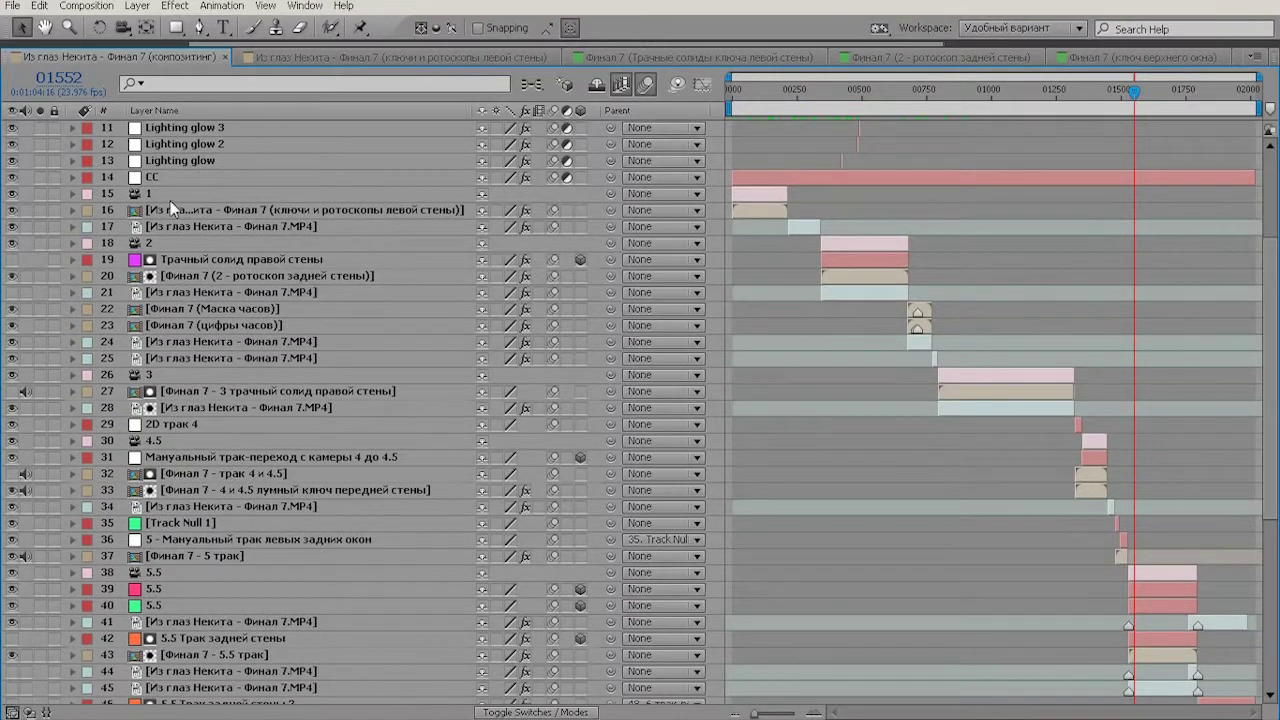
{"action": "left_click", "coordinate": [140, 244]}
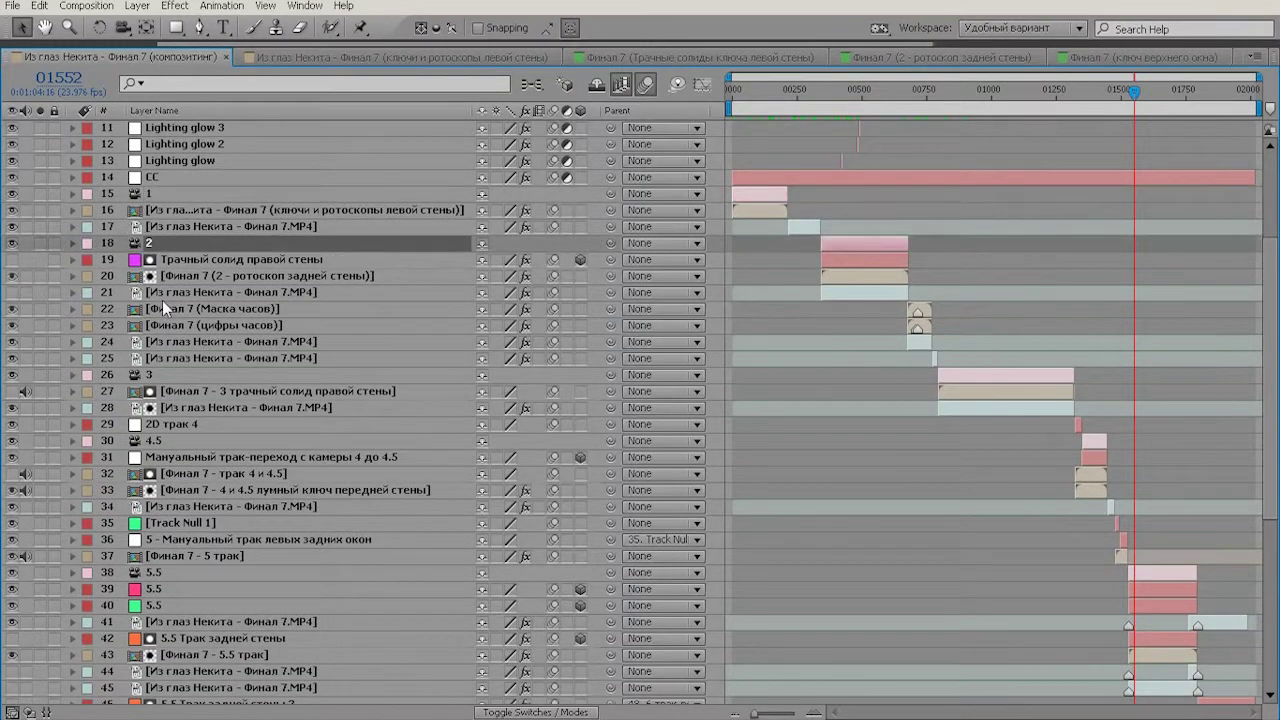
{"action": "left_click", "coordinate": [151, 374]}
{"action": "left_click", "coordinate": [151, 446]}
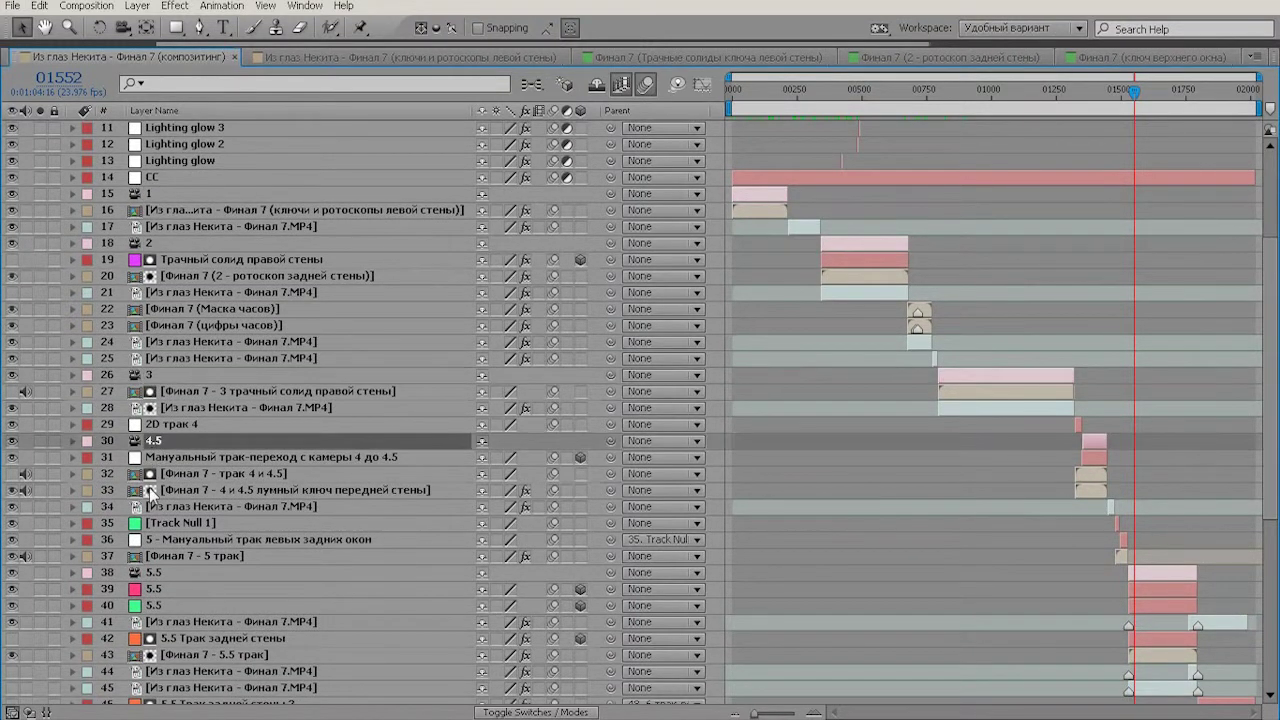
{"action": "left_click", "coordinate": [143, 574]}
{"action": "mouse_move", "coordinate": [1273, 442]}
{"action": "left_mouse_down"}
{"action": "mouse_move", "coordinate": [1278, 354]}
{"action": "mouse_move", "coordinate": [1268, 444]}
{"action": "left_mouse_up"}
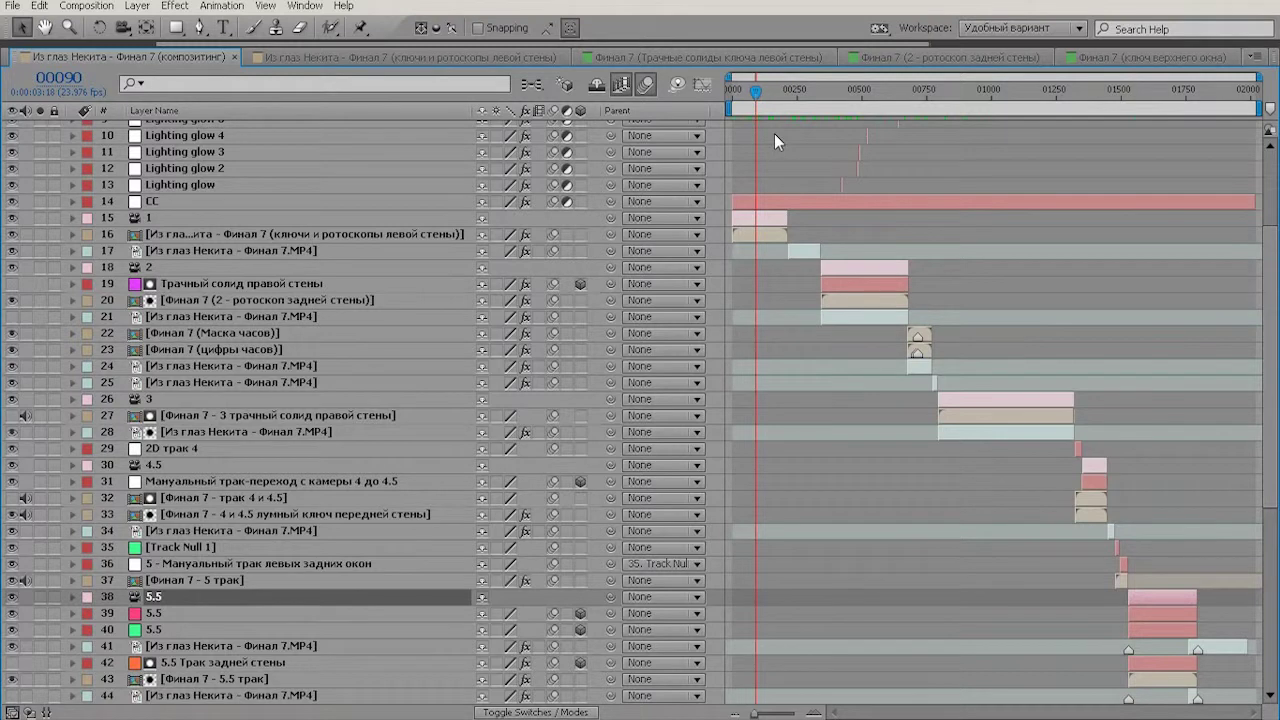
- Review the source footage, tracked right-wall solid, "2 - ротоскоп задней стены" and "3 трачный солид правой стены" layers between the cameras
{"action": "left_click", "coordinate": [298, 240]}
{"action": "left_click", "coordinate": [231, 249]}
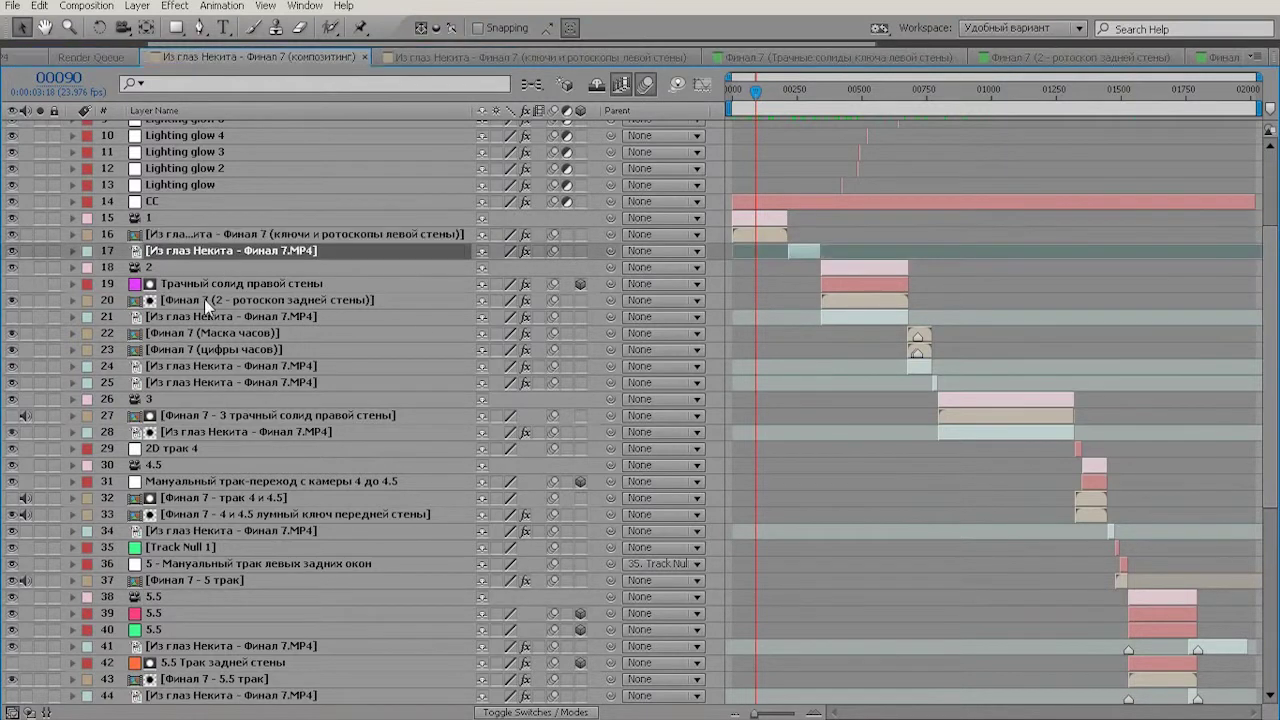
{"action": "left_click", "coordinate": [204, 299]}
{"action": "left_click", "coordinate": [190, 281]}
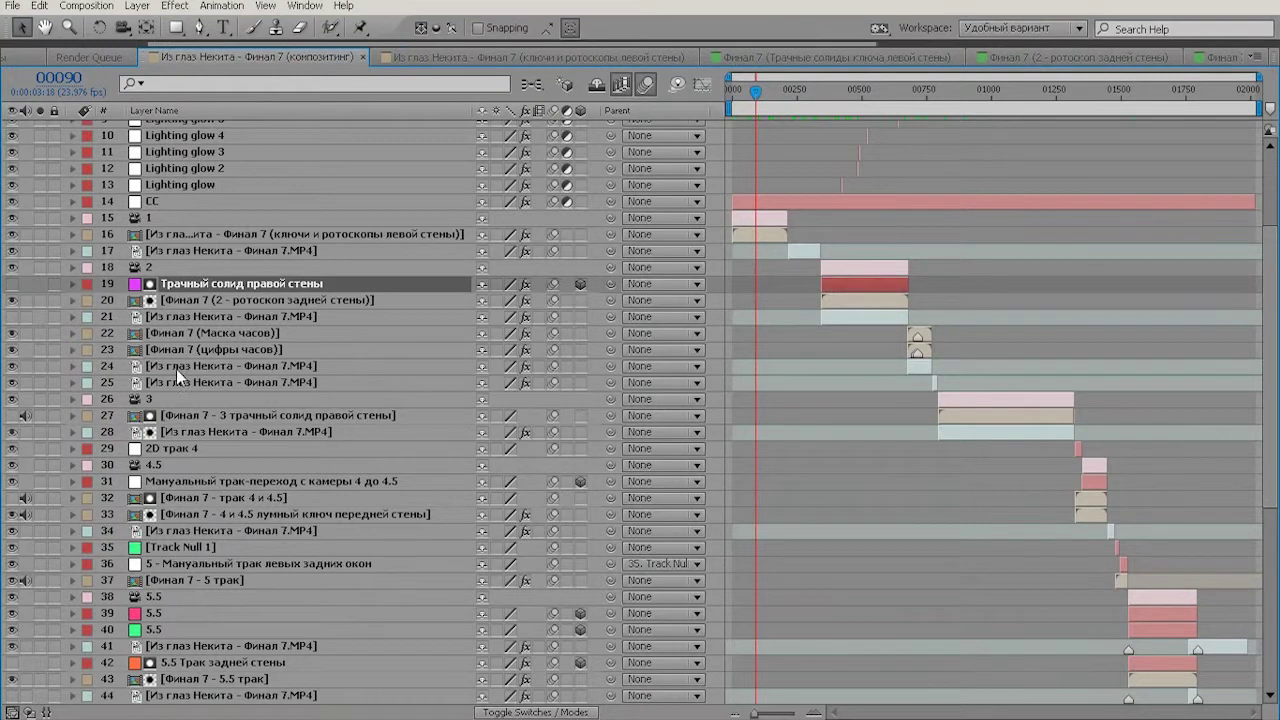
{"action": "left_click", "coordinate": [216, 303]}
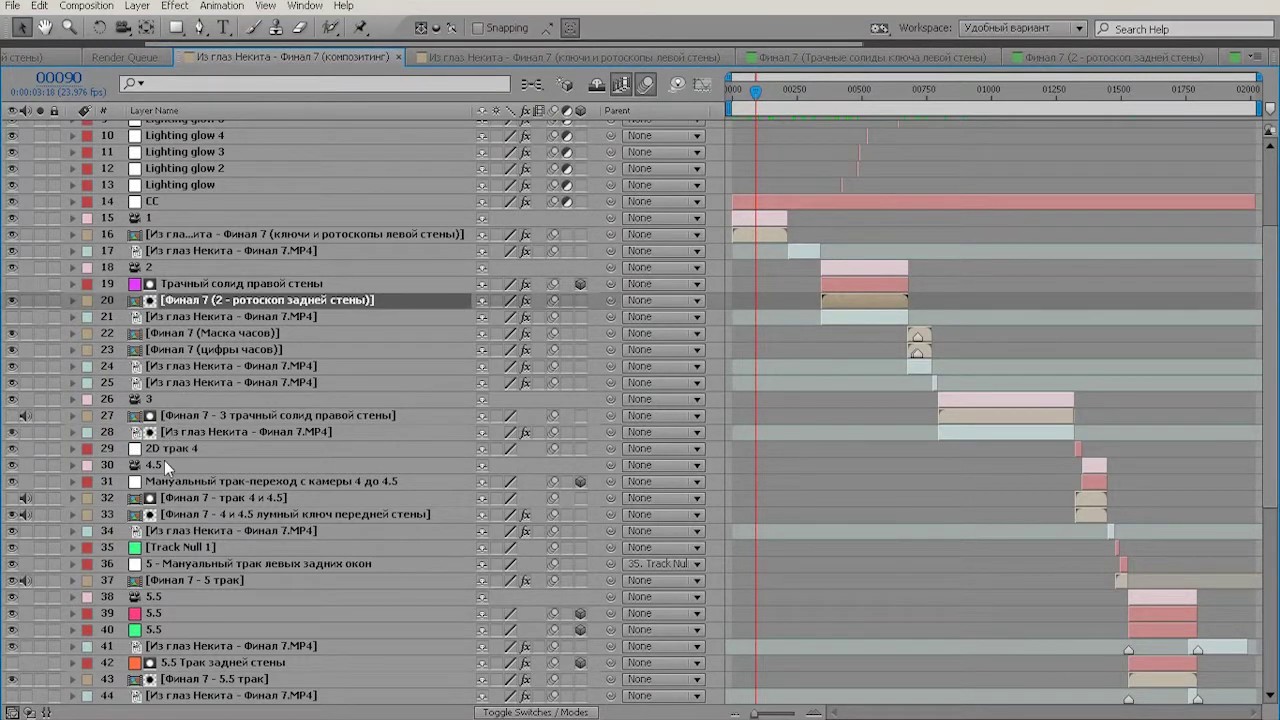
{"action": "left_click", "coordinate": [197, 416]}
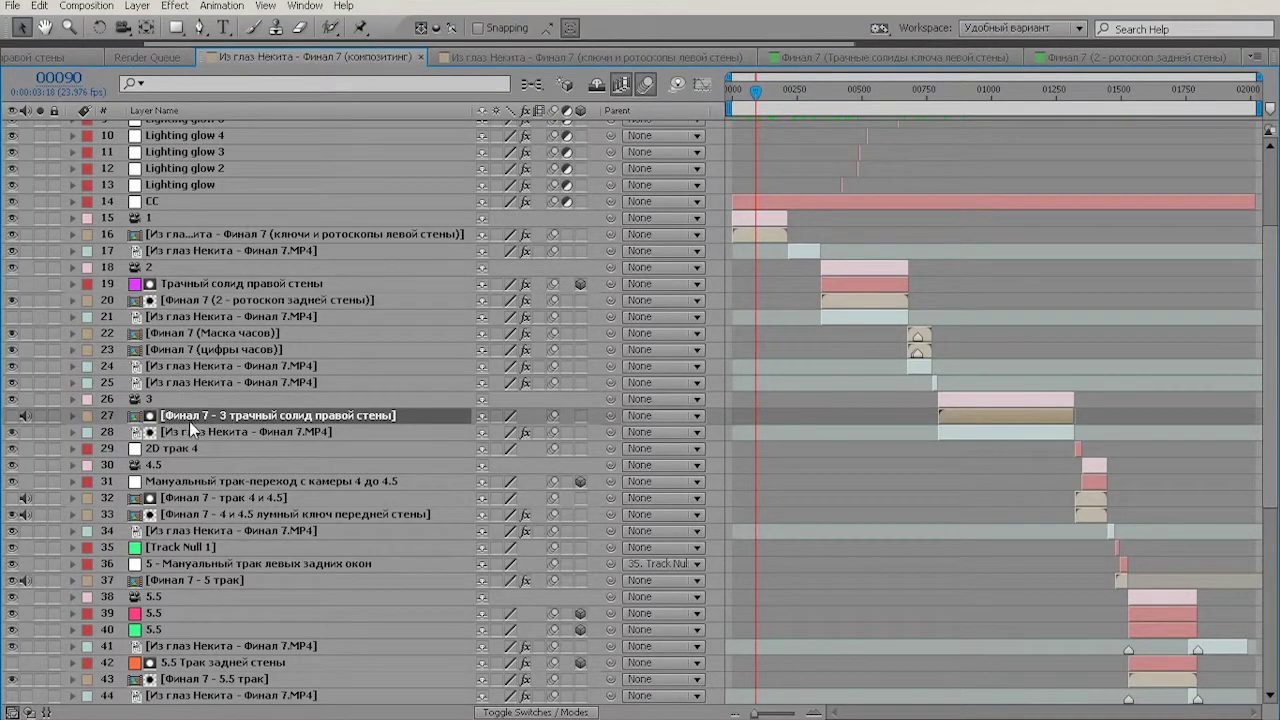
- Restore the normal panel layout and open the left-wall precomposition "ключи и ротоскопы левой стены" from layer 16
{"action": "left_click", "coordinate": [276, 236]}
{"action": "key", "text": "grave"}
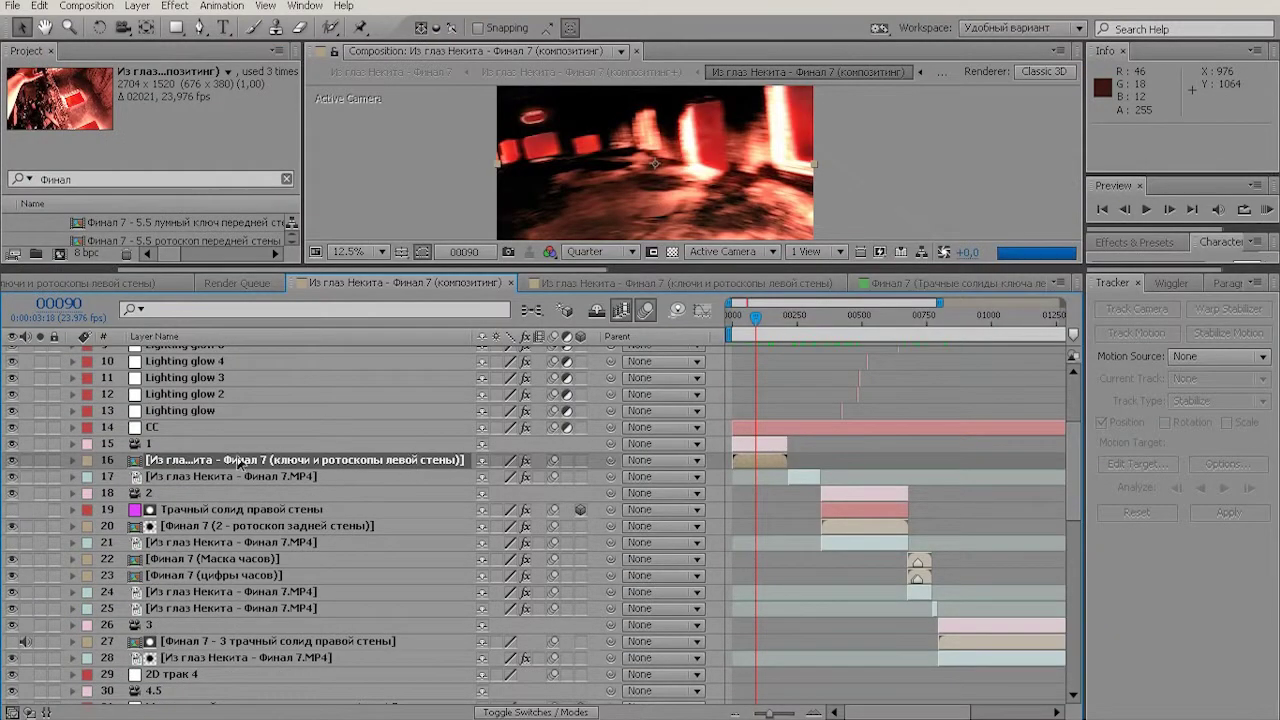
{"action": "double_click", "coordinate": [238, 462]}
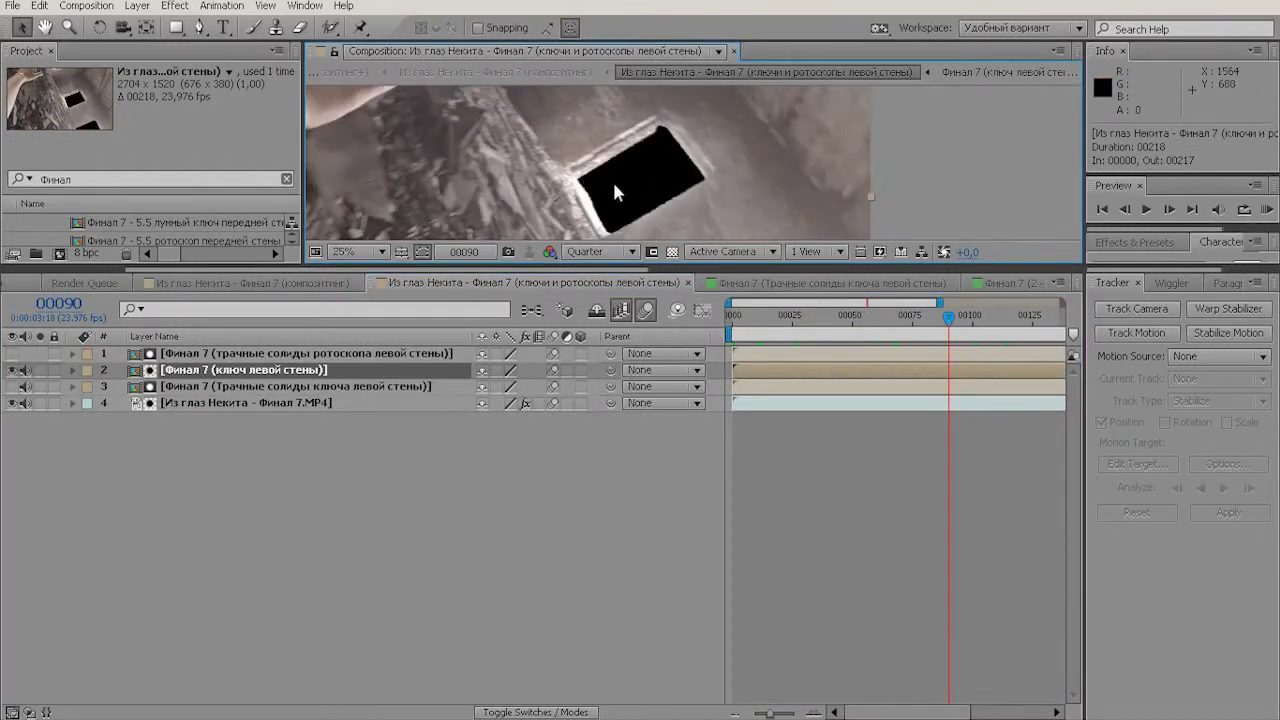
- Select the "Финал 7 (Трачные солиды ключа левой стены)" layer and inspect the edges of the cut-out window up close
{"action": "left_click_drag", "start_coordinate": [680, 226], "coordinate": [595, 202]}
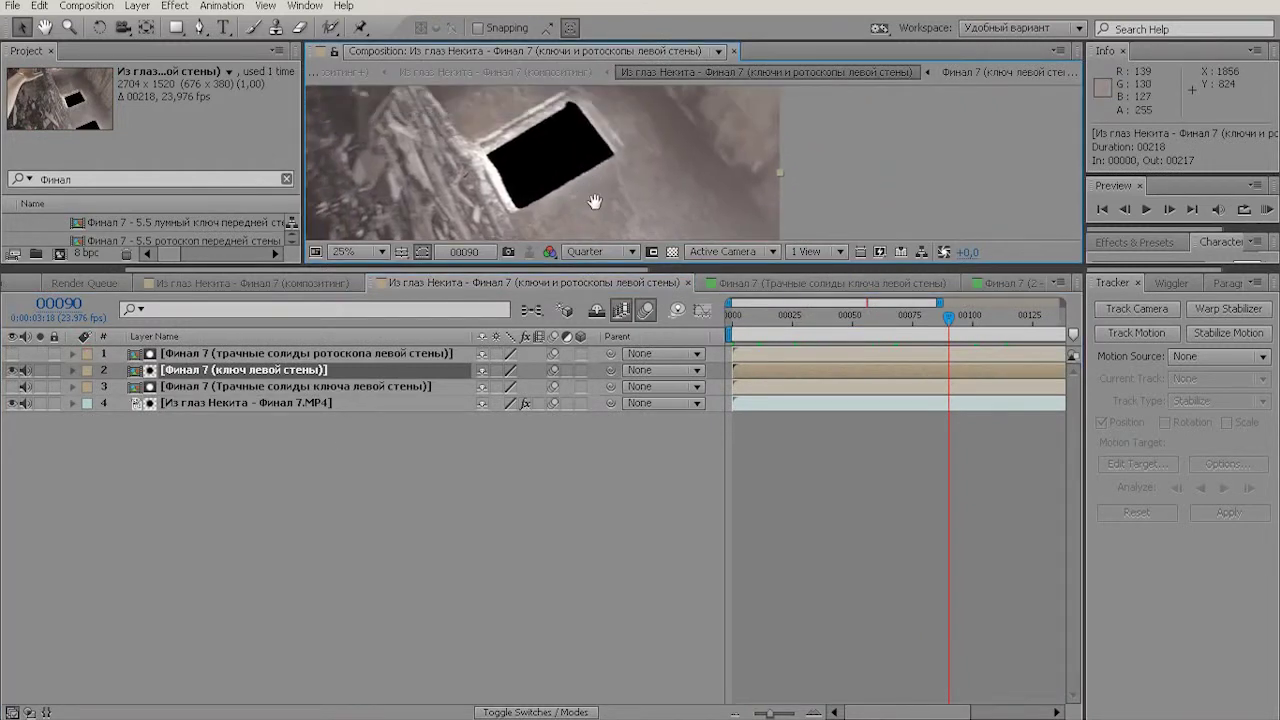
{"action": "left_click", "coordinate": [273, 390]}
{"action": "scroll", "coordinate": [528, 165], "scroll_direction": "up", "scroll_amount": 2}
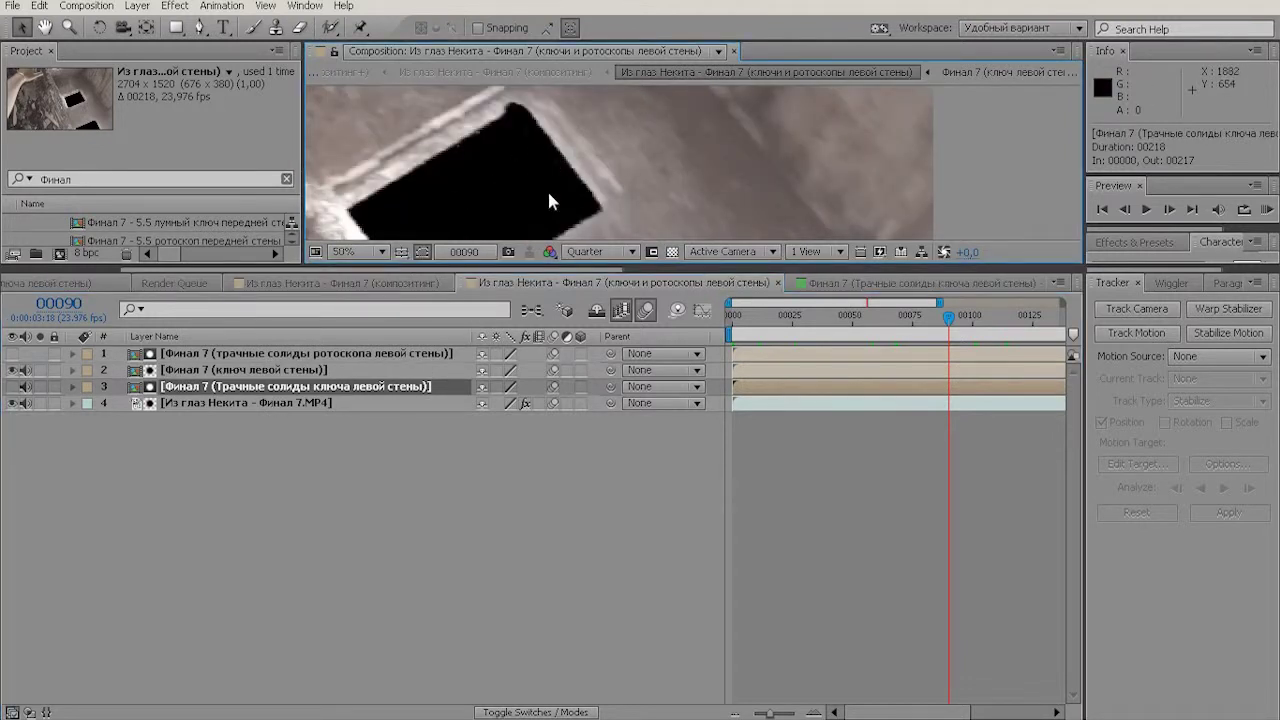
{"action": "left_click_drag", "start_coordinate": [549, 202], "coordinate": [535, 157]}
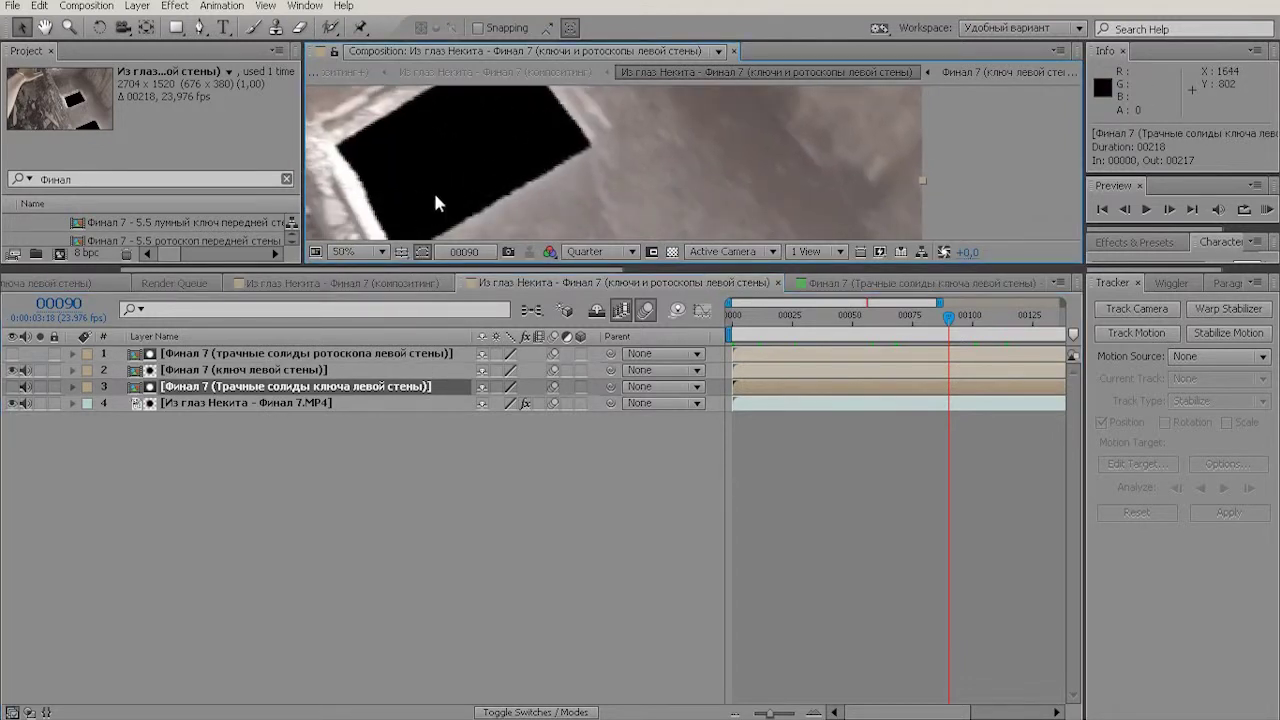
{"action": "left_click_drag", "start_coordinate": [461, 197], "coordinate": [551, 266]}
{"action": "scroll", "coordinate": [523, 217], "scroll_direction": "down", "scroll_amount": 1}
{"action": "left_click_drag", "start_coordinate": [497, 100], "coordinate": [560, 185]}
{"action": "scroll", "coordinate": [560, 185], "scroll_direction": "up", "scroll_amount": 2}
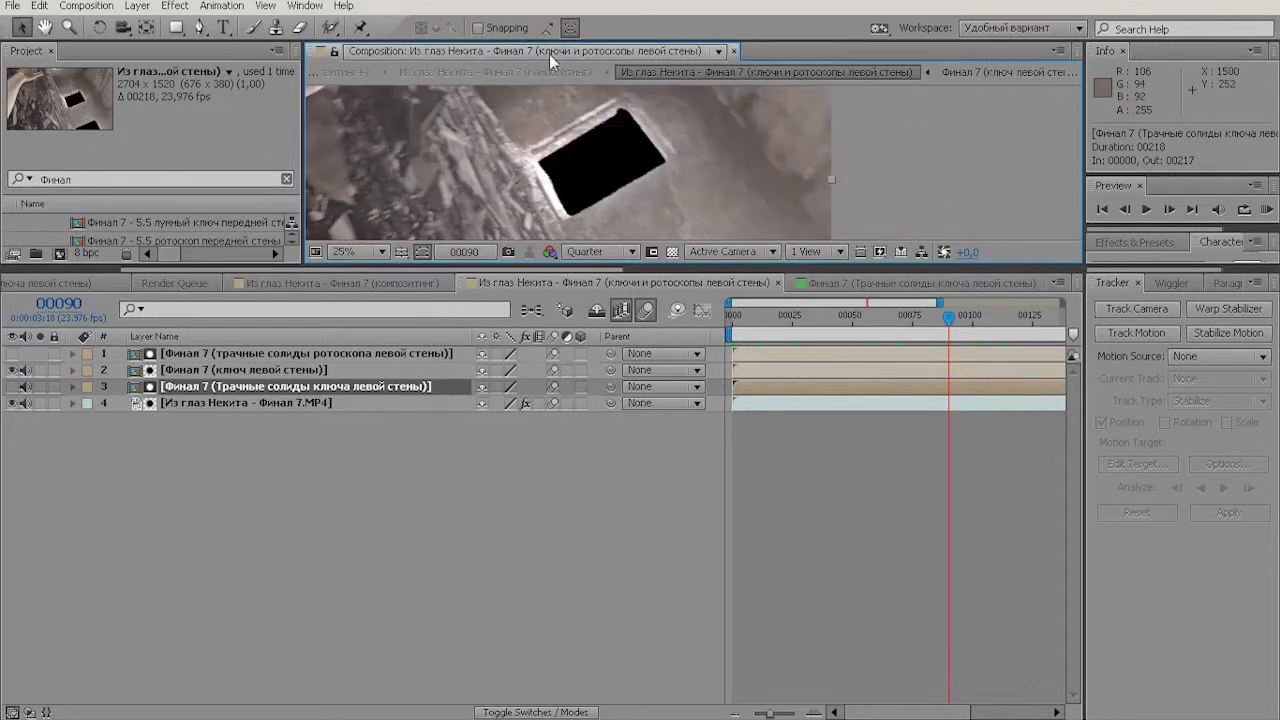
- Open the "Финал 7 (ключ левой стены)" precomposition, select its luma-matted footage layer, and examine the keyed window edges up close
{"action": "left_click", "coordinate": [265, 376]}
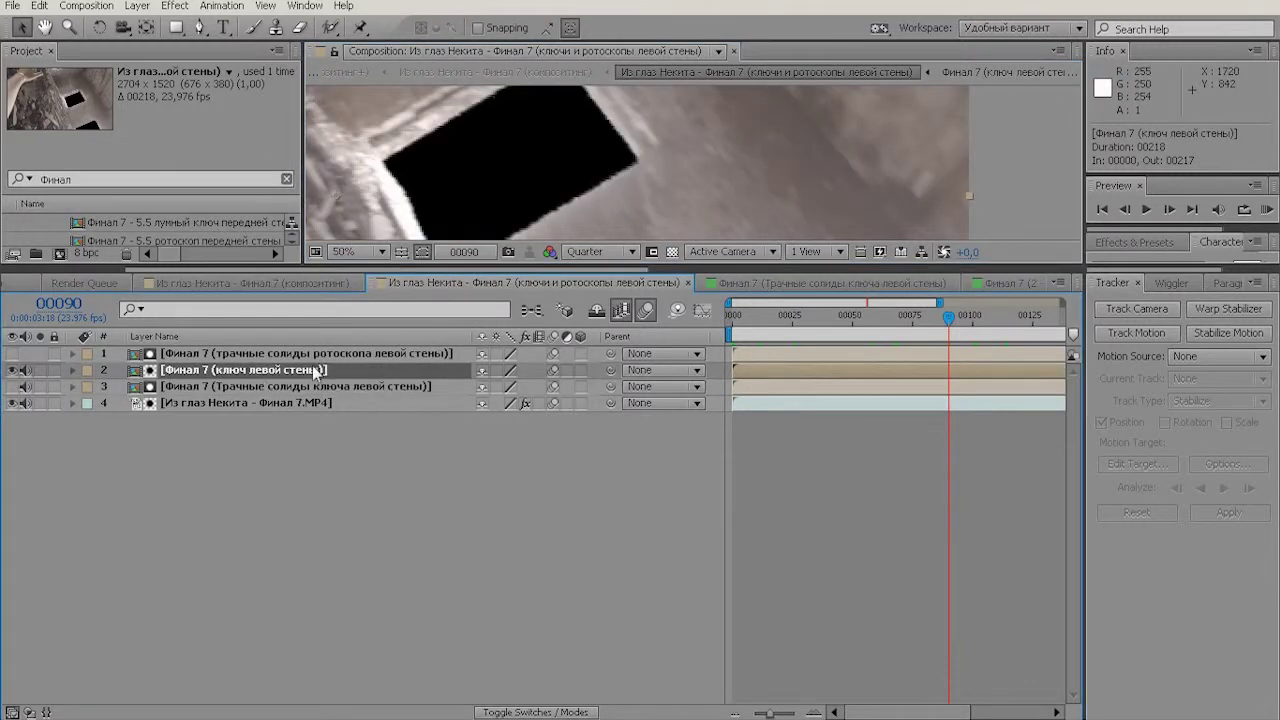
{"action": "double_click", "coordinate": [307, 376]}
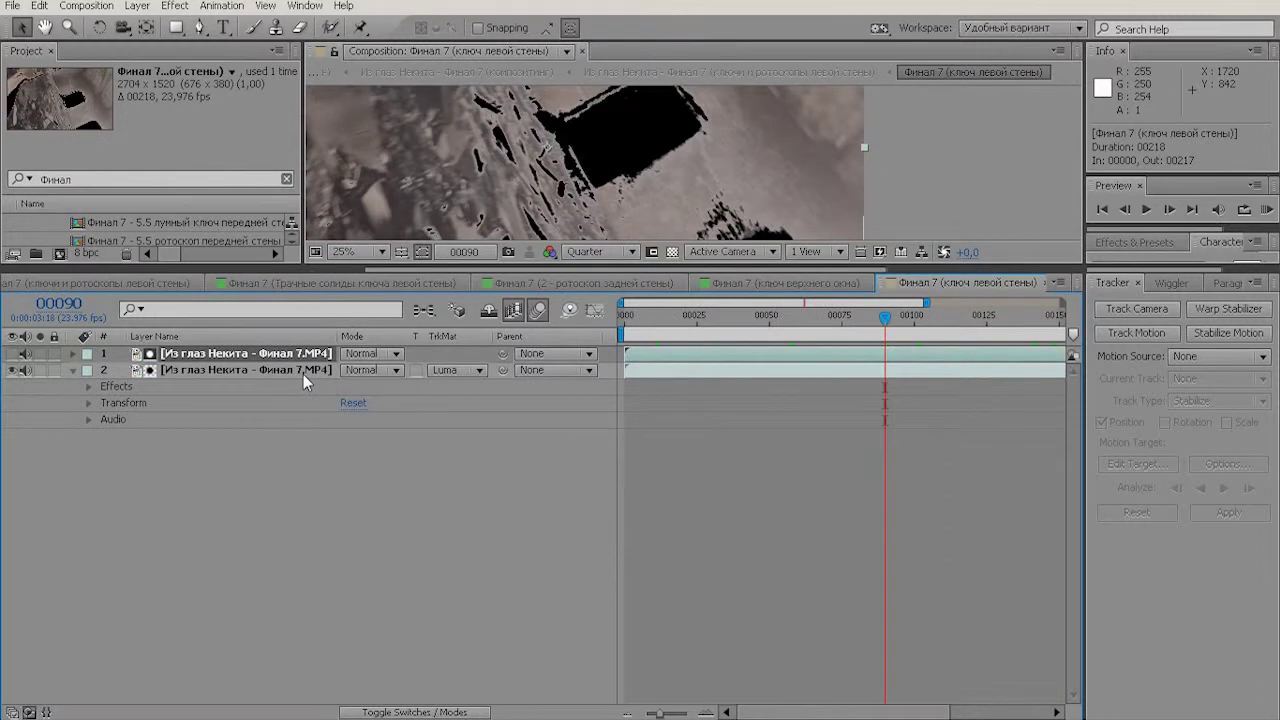
{"action": "left_click", "coordinate": [304, 376]}
{"action": "left_click_drag", "start_coordinate": [540, 120], "coordinate": [471, 191]}
{"action": "scroll", "coordinate": [475, 180], "scroll_direction": "up", "scroll_amount": 2}
{"action": "left_click_drag", "start_coordinate": [578, 210], "coordinate": [574, 131]}
{"action": "left_click_drag", "start_coordinate": [505, 150], "coordinate": [542, 245]}
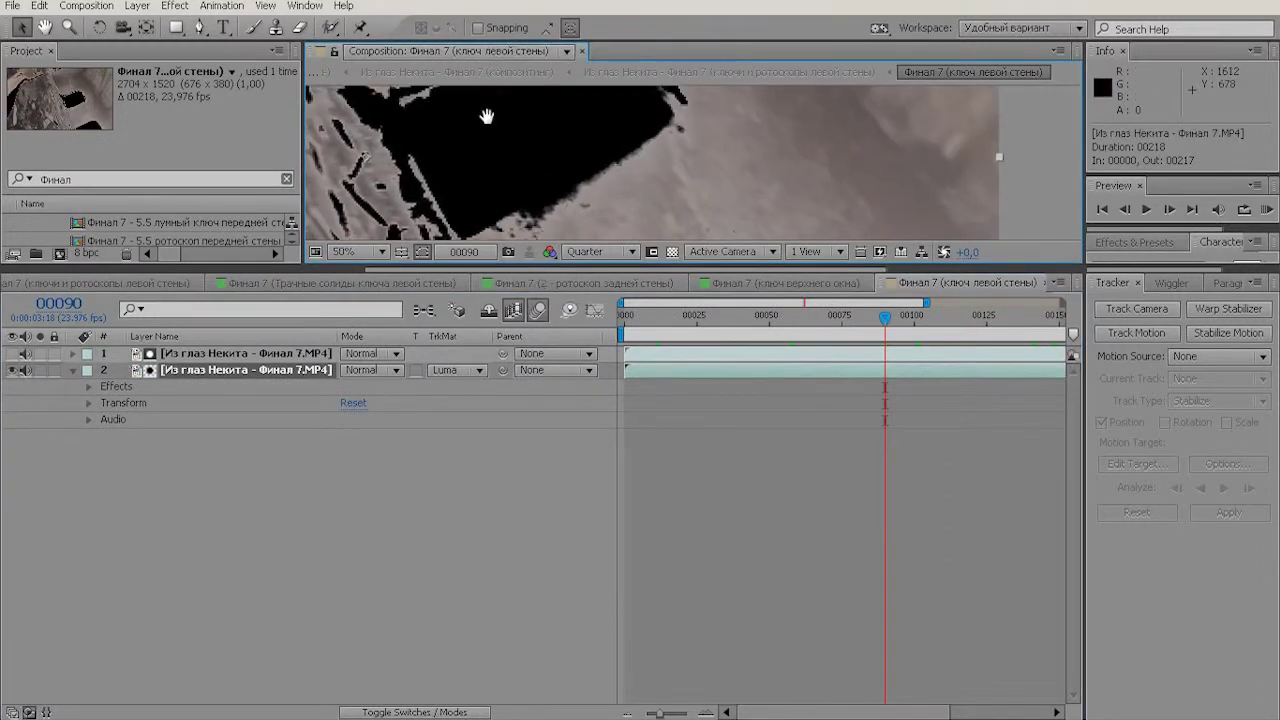
{"action": "left_click_drag", "start_coordinate": [486, 117], "coordinate": [651, 189]}
{"action": "scroll", "coordinate": [640, 188], "scroll_direction": "down", "scroll_amount": 1}
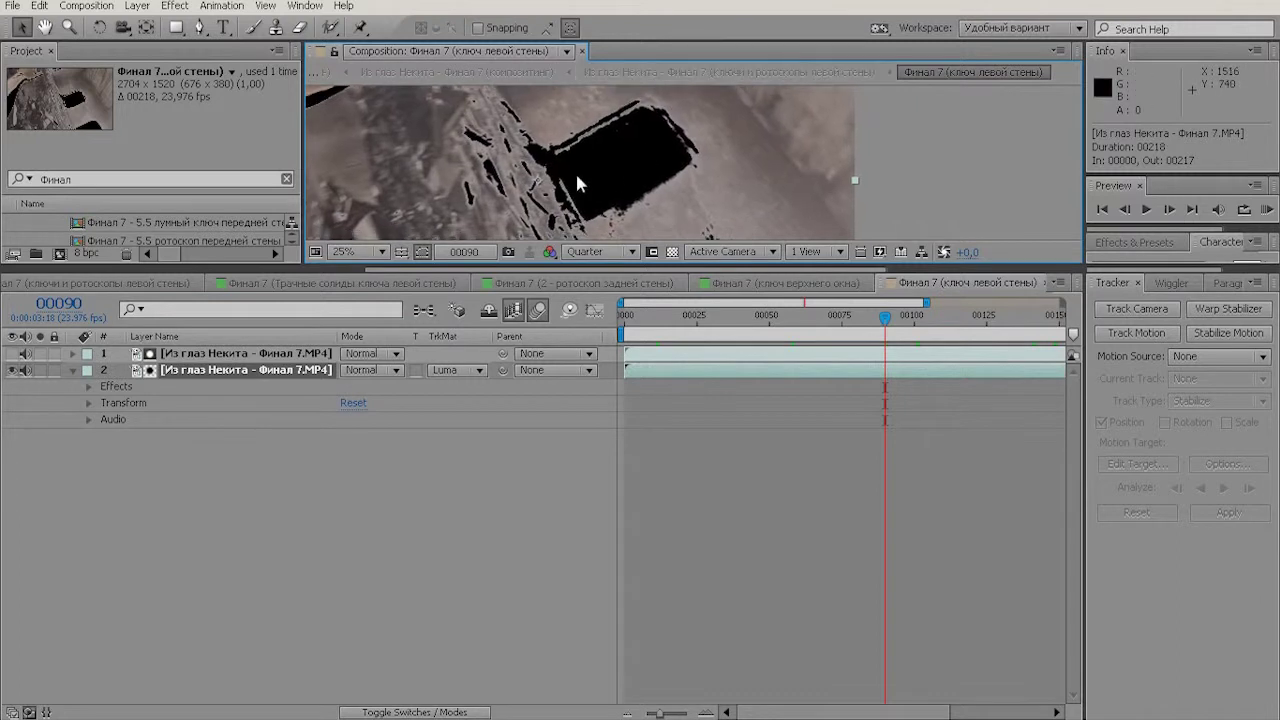
- Return to the parent left-wall composition and open its "Финал 7 (Трачные солиды ключа левой стены)" precomposition
{"action": "left_click", "coordinate": [737, 75]}
{"action": "left_click", "coordinate": [263, 403]}
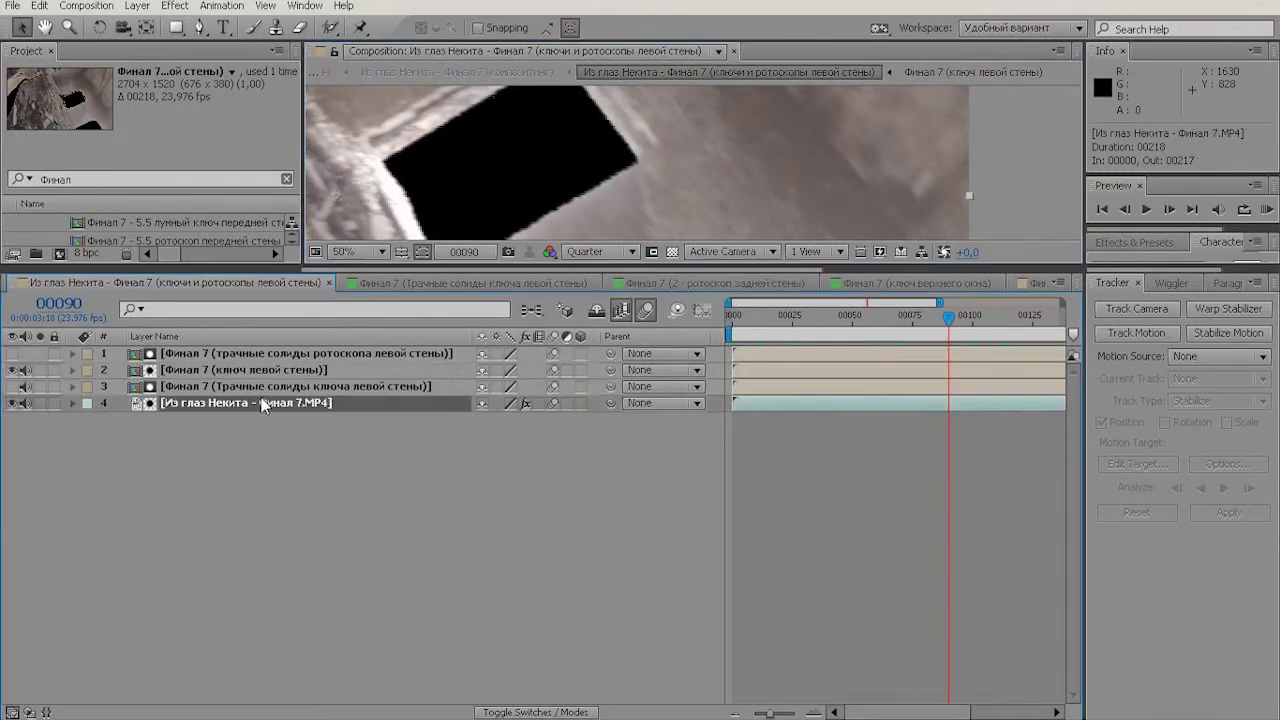
{"action": "double_click", "coordinate": [314, 387]}
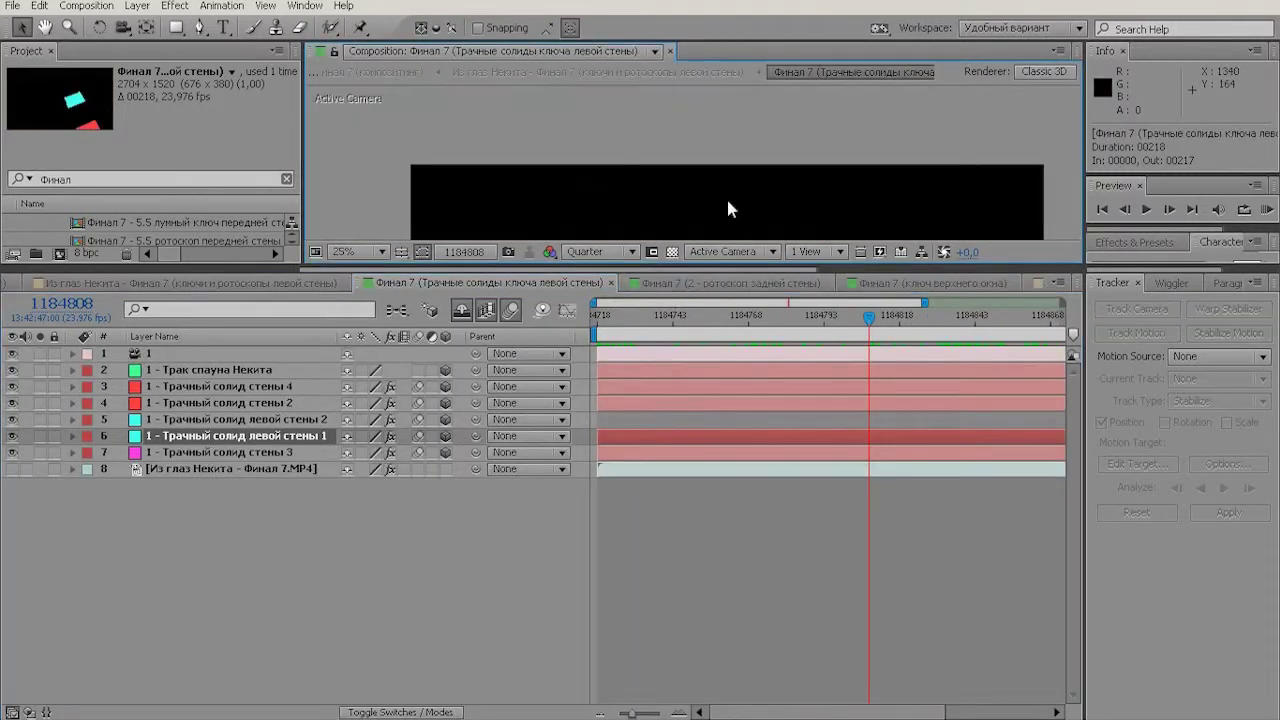
- Reveal the mask path keyframes of the tracked solids "стены 2", "стены 3" and "левой стены 1"
{"action": "left_click", "coordinate": [253, 420]}
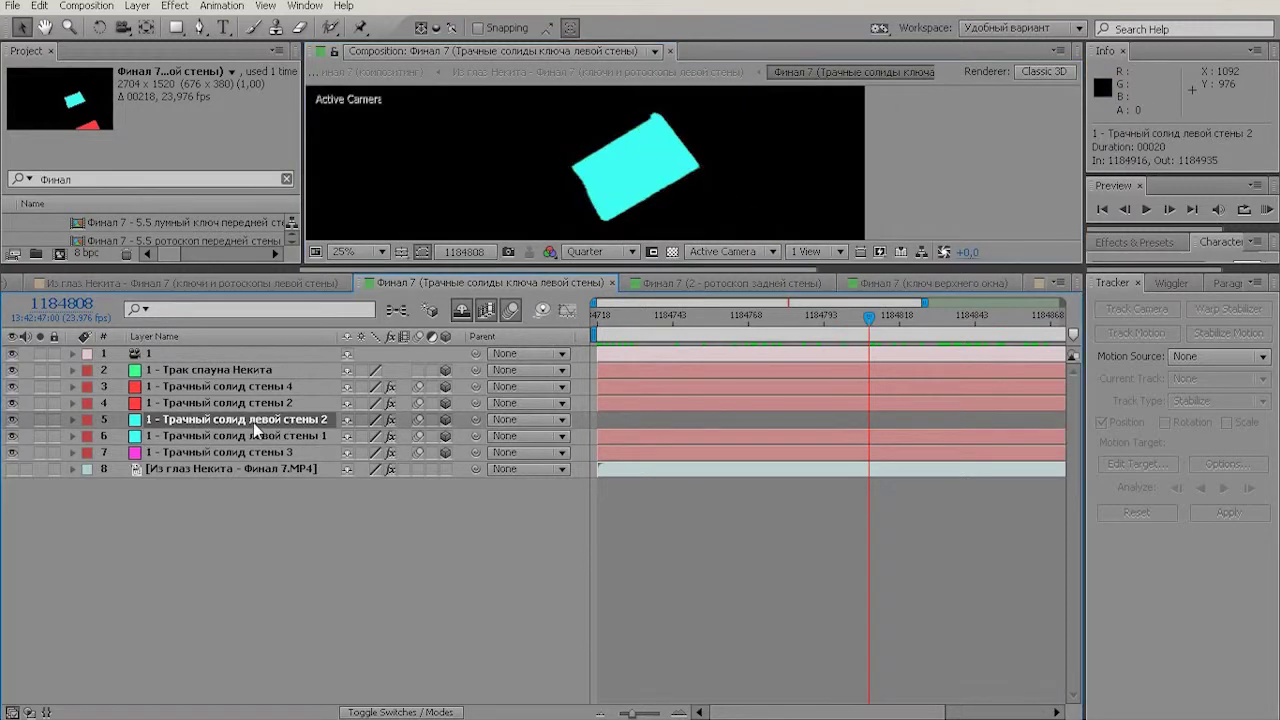
{"action": "left_click", "coordinate": [241, 408]}
{"action": "key", "text": "m"}
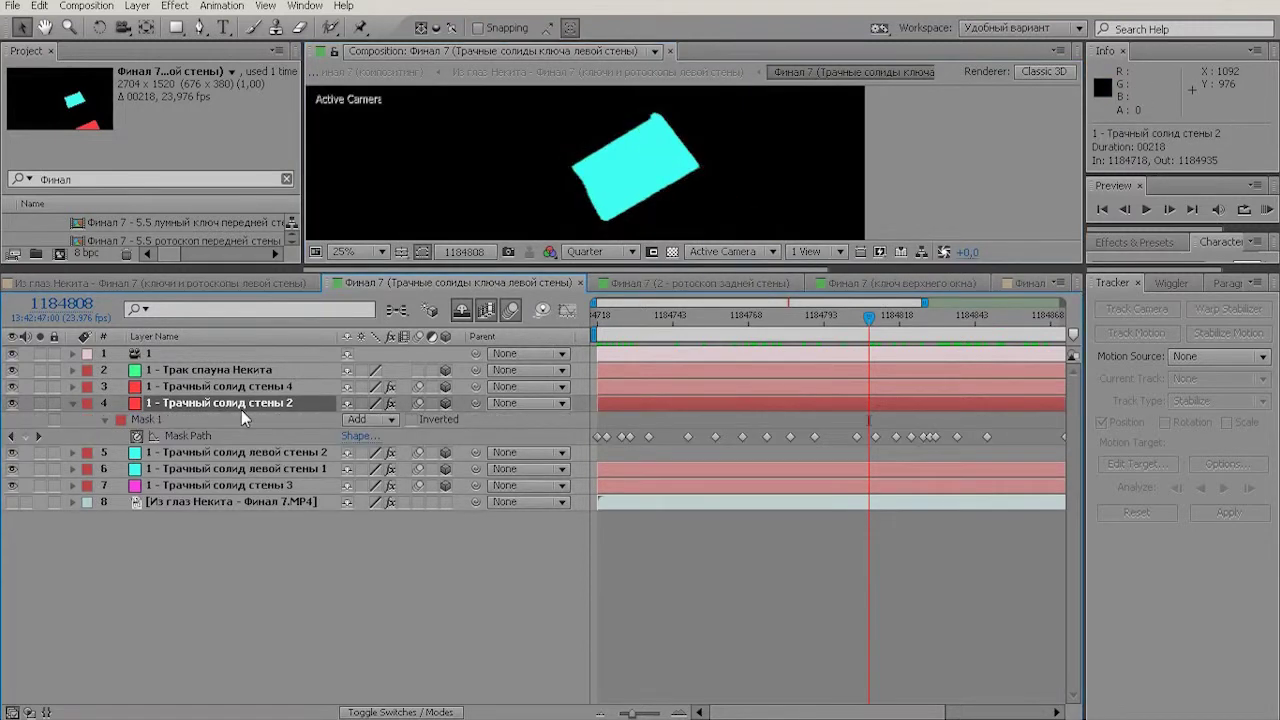
{"action": "left_click", "coordinate": [268, 485]}
{"action": "key", "text": "m"}
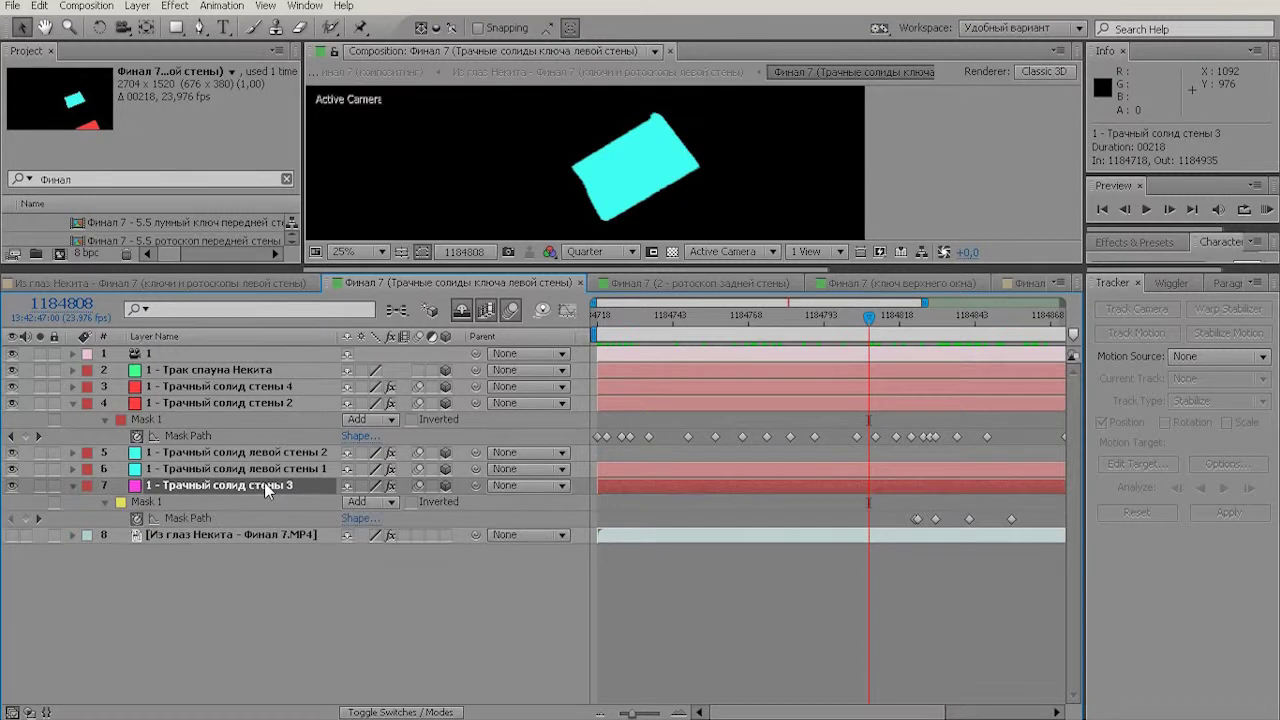
{"action": "left_click", "coordinate": [290, 470]}
{"action": "key", "text": "m"}
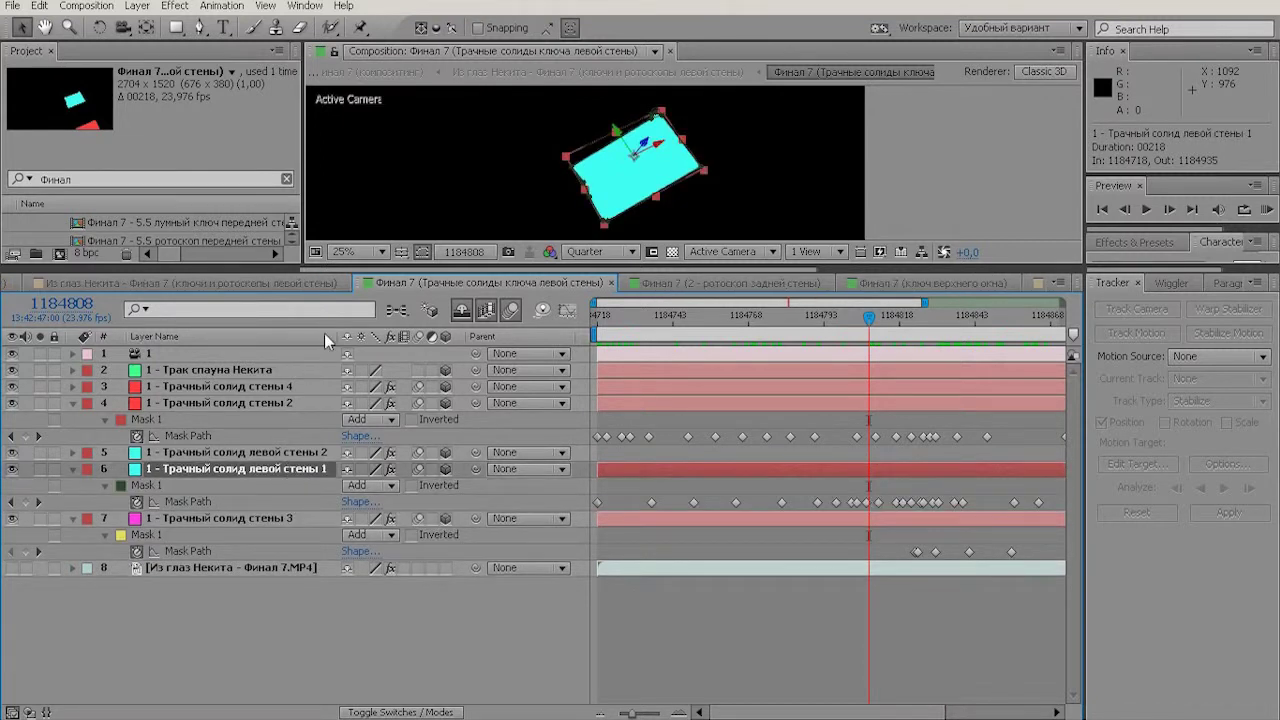
- Check the masked solids' shapes at frames 1184820, 1184832, 1184840 and 1184861, showing the composition's full duration in the timeline
{"action": "left_click", "coordinate": [906, 326]}
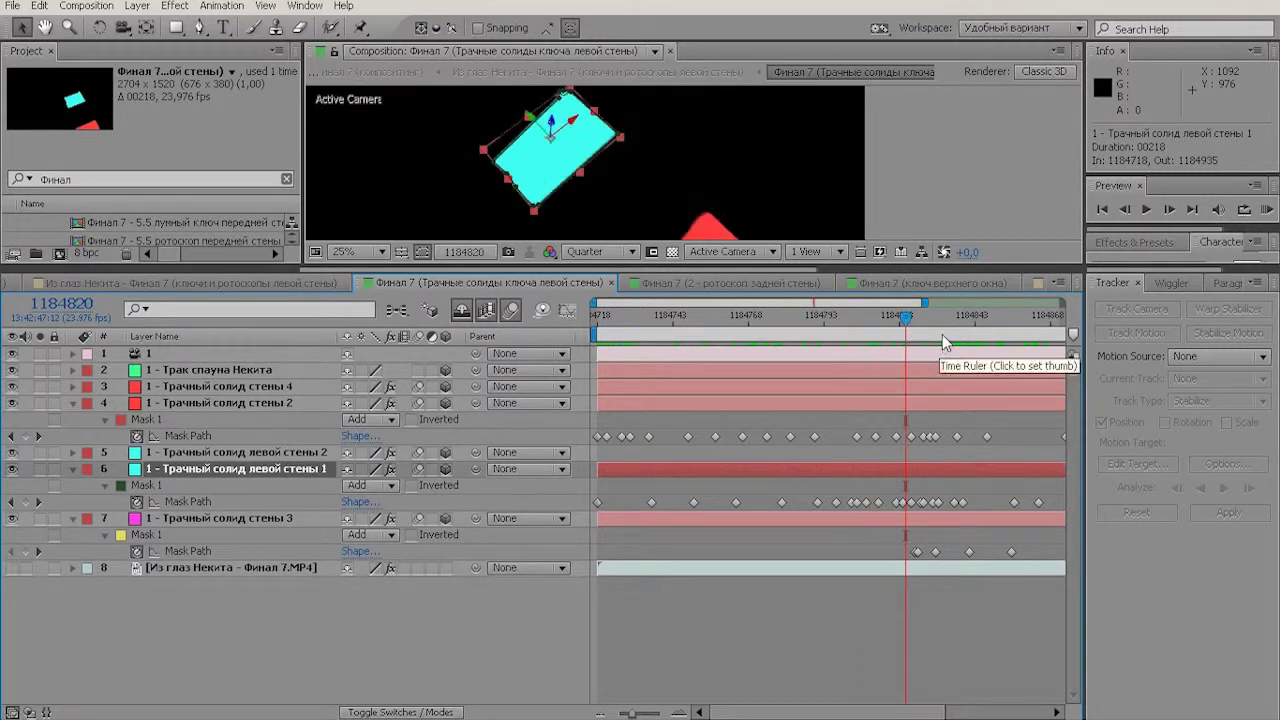
{"action": "left_click", "coordinate": [942, 338]}
{"action": "scroll", "coordinate": [740, 205], "scroll_direction": "down", "scroll_amount": 2}
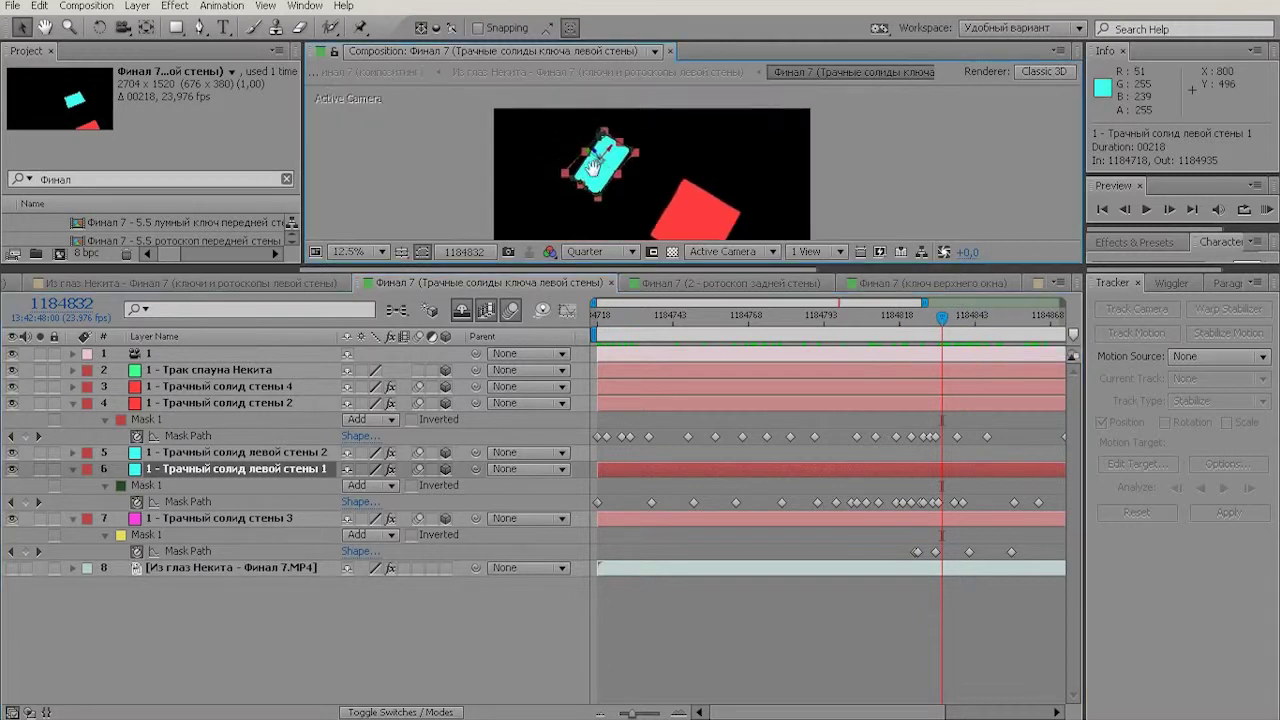
{"action": "scroll", "coordinate": [745, 220], "scroll_direction": "up", "scroll_amount": 2}
{"action": "left_click", "coordinate": [966, 330]}
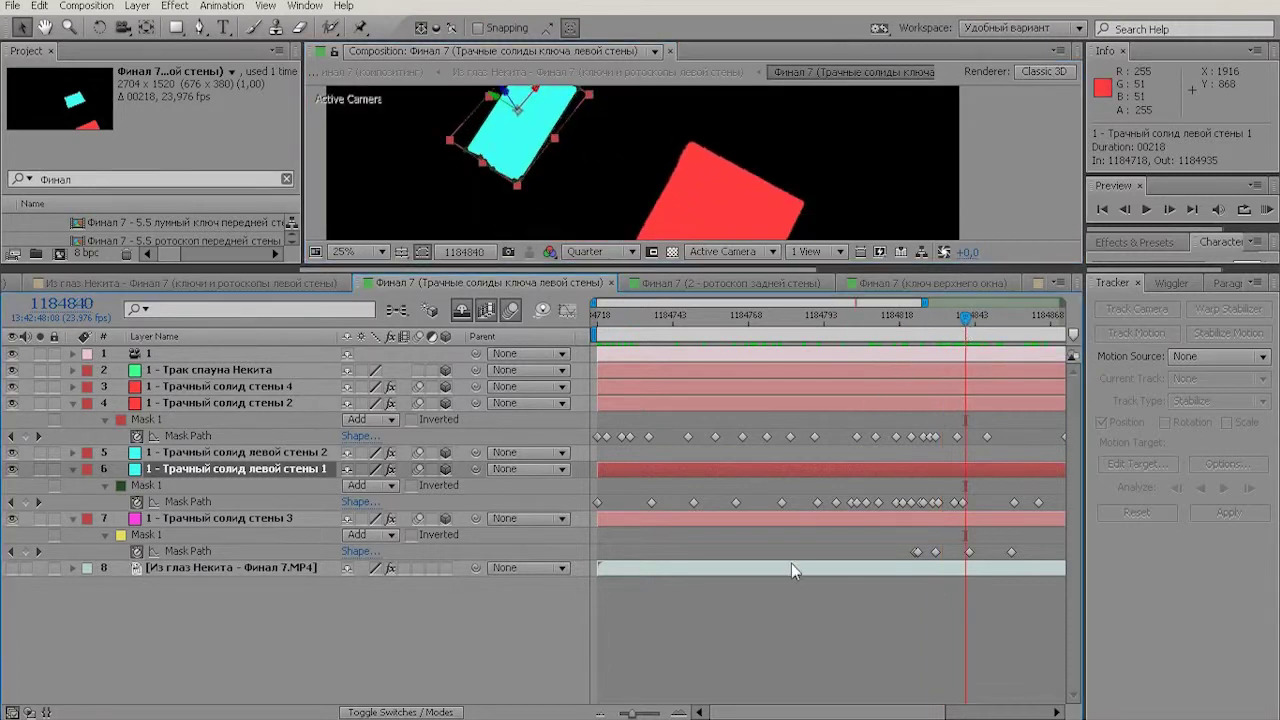
{"action": "left_click_drag", "start_coordinate": [628, 714], "coordinate": [618, 714]}
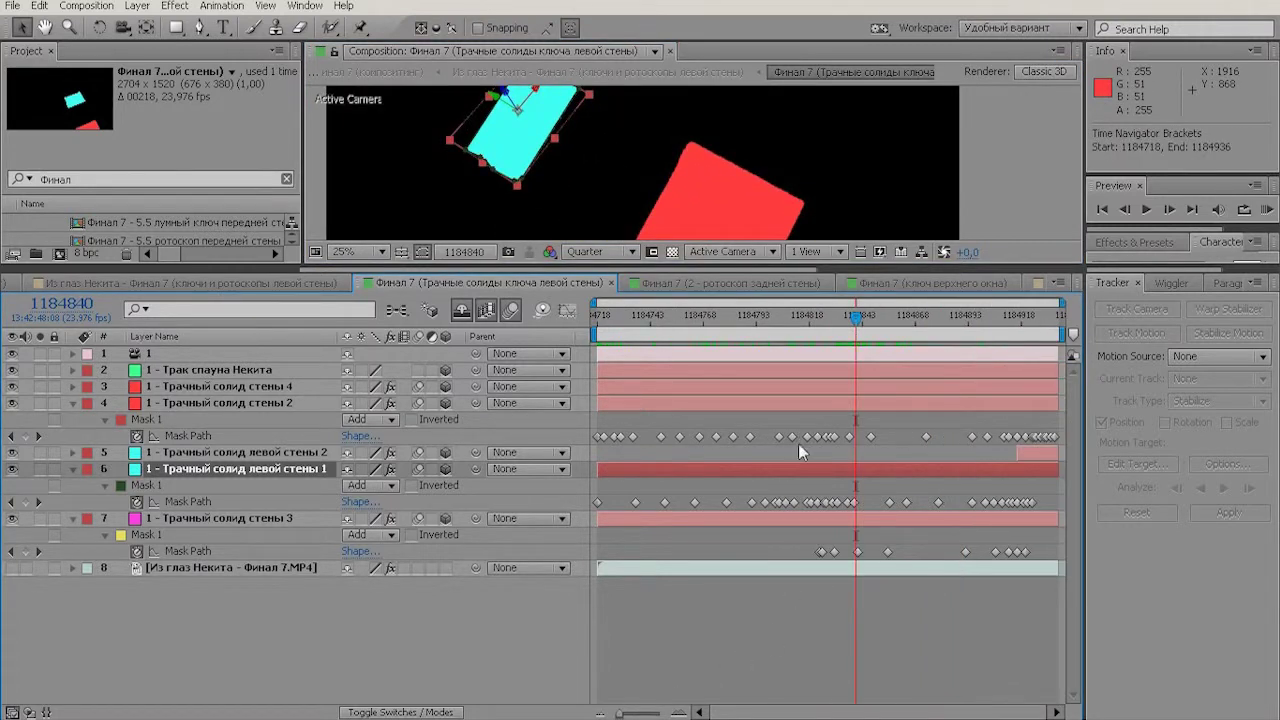
{"action": "mouse_move", "coordinate": [918, 328]}
{"action": "left_mouse_down"}
{"action": "mouse_move", "coordinate": [777, 325]}
{"action": "mouse_move", "coordinate": [901, 316]}
{"action": "left_mouse_up"}
{"action": "scroll", "coordinate": [660, 182], "scroll_direction": "up", "scroll_amount": 2}
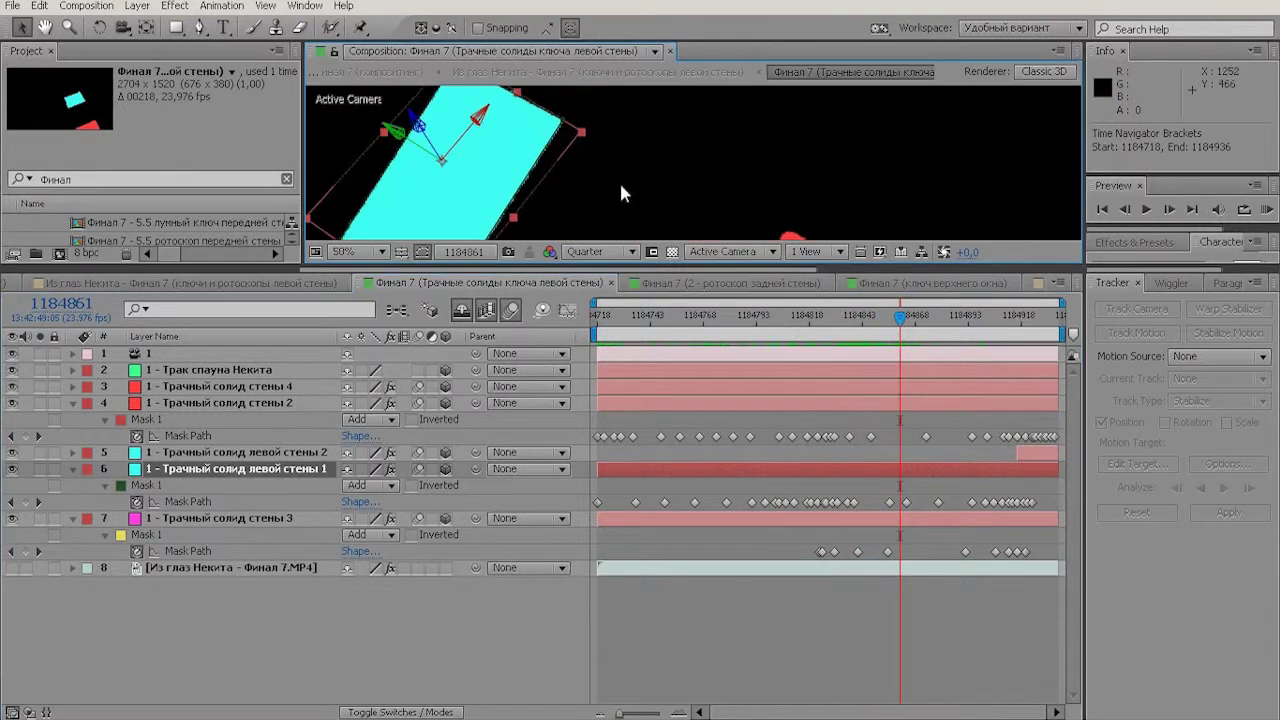
- Examine the edges of the cyan and red masked solids up close at frame 1184861
{"action": "left_click_drag", "start_coordinate": [721, 195], "coordinate": [725, 153]}
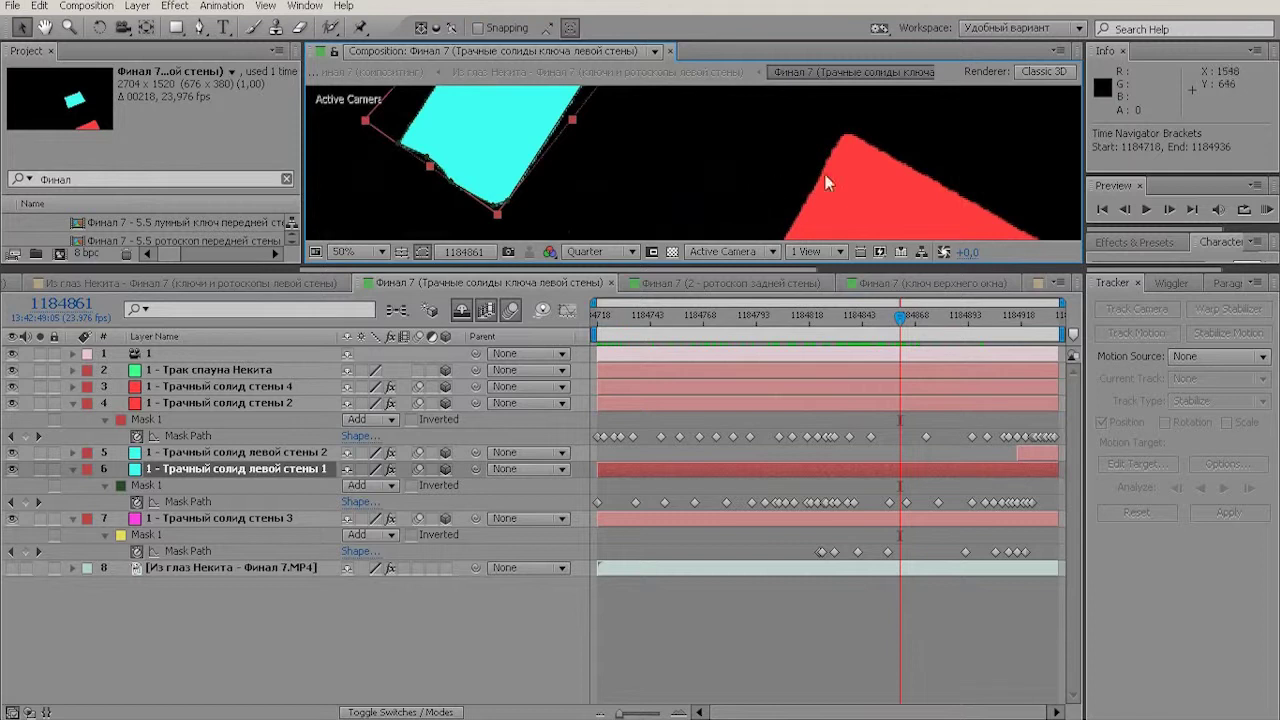
{"action": "left_click_drag", "start_coordinate": [943, 197], "coordinate": [919, 230]}
{"action": "left_click_drag", "start_coordinate": [632, 100], "coordinate": [625, 155]}
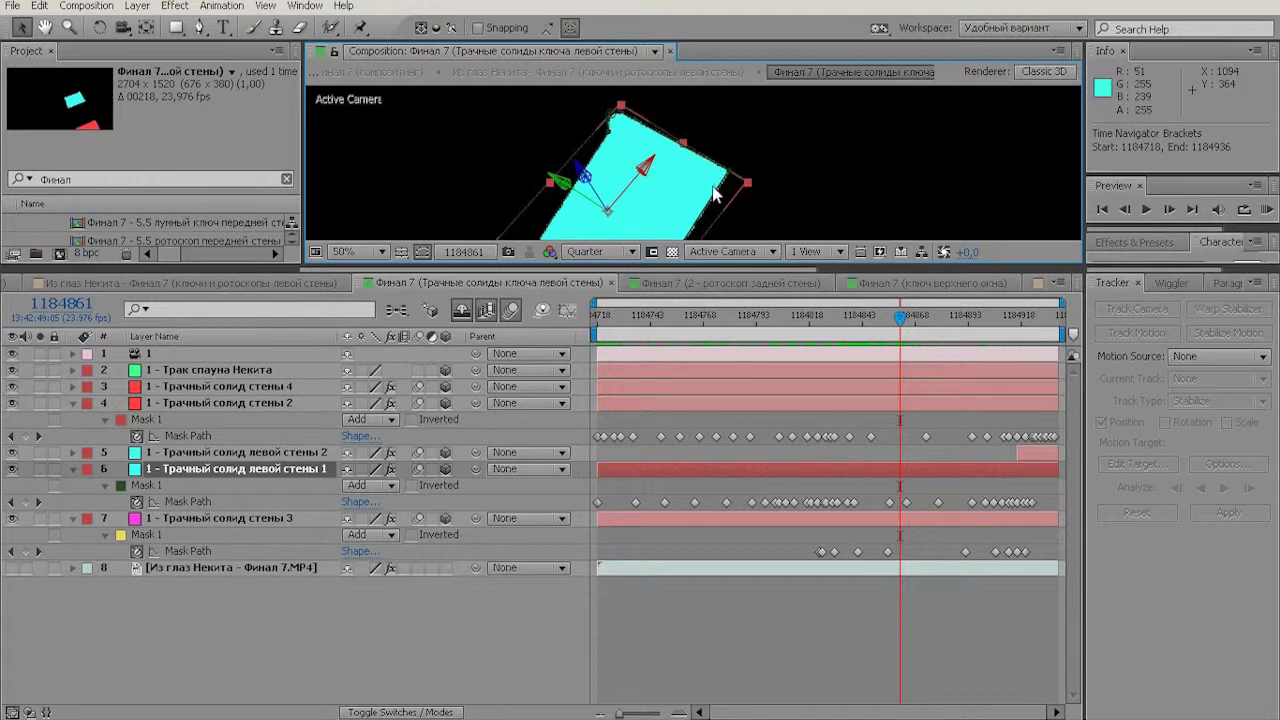
{"action": "left_click_drag", "start_coordinate": [654, 150], "coordinate": [703, 137]}
{"action": "scroll", "coordinate": [706, 196], "scroll_direction": "down", "scroll_amount": 2}
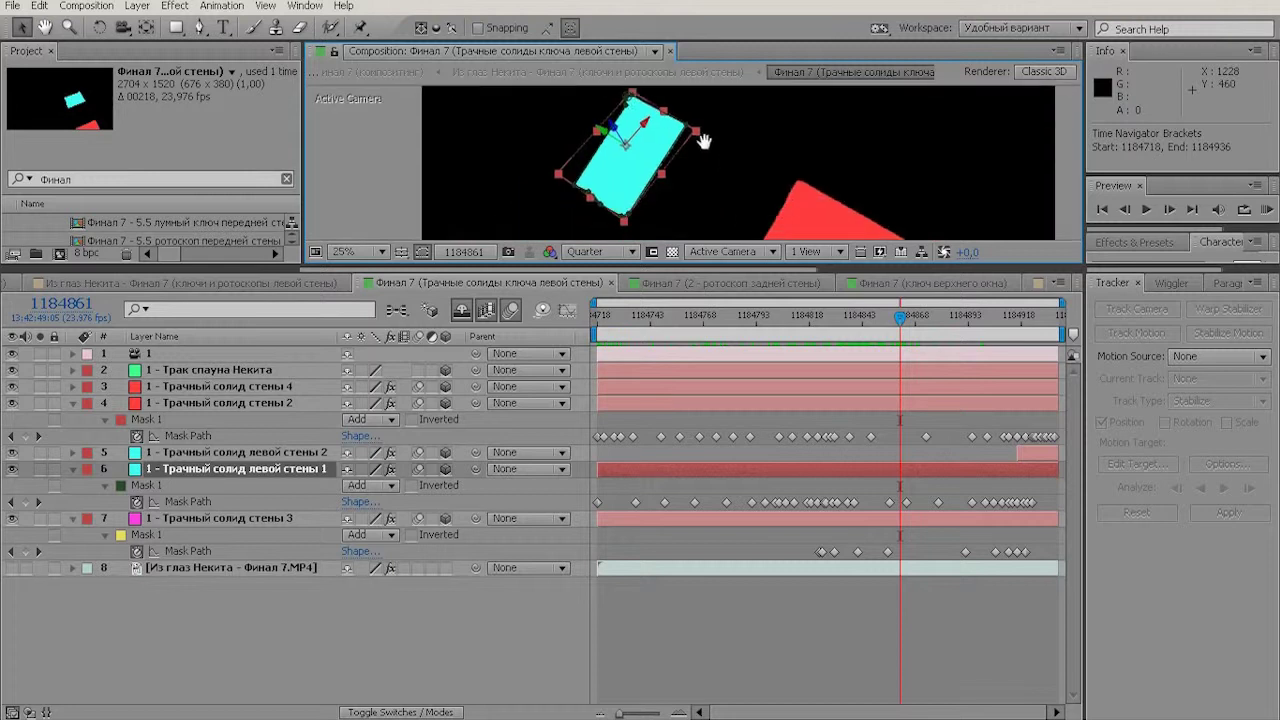
{"action": "mouse_move", "coordinate": [775, 236]}
{"action": "left_mouse_down"}
{"action": "mouse_move", "coordinate": [769, 200]}
{"action": "mouse_move", "coordinate": [774, 236]}
{"action": "left_mouse_up"}
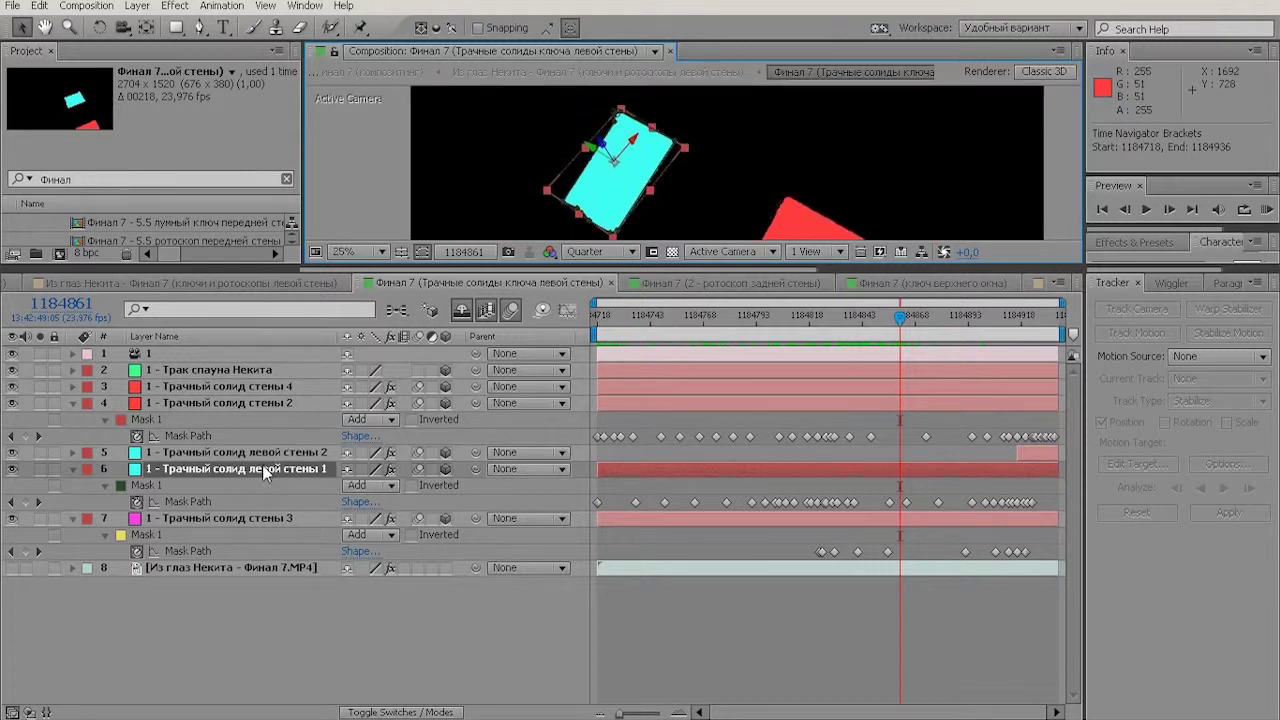
- Reveal the mask path keyframes of the tracked solid "левой стены 2" and go to frame 1184920
{"action": "left_click", "coordinate": [264, 454]}
{"action": "left_click", "coordinate": [258, 468]}
{"action": "left_click", "coordinate": [279, 455]}
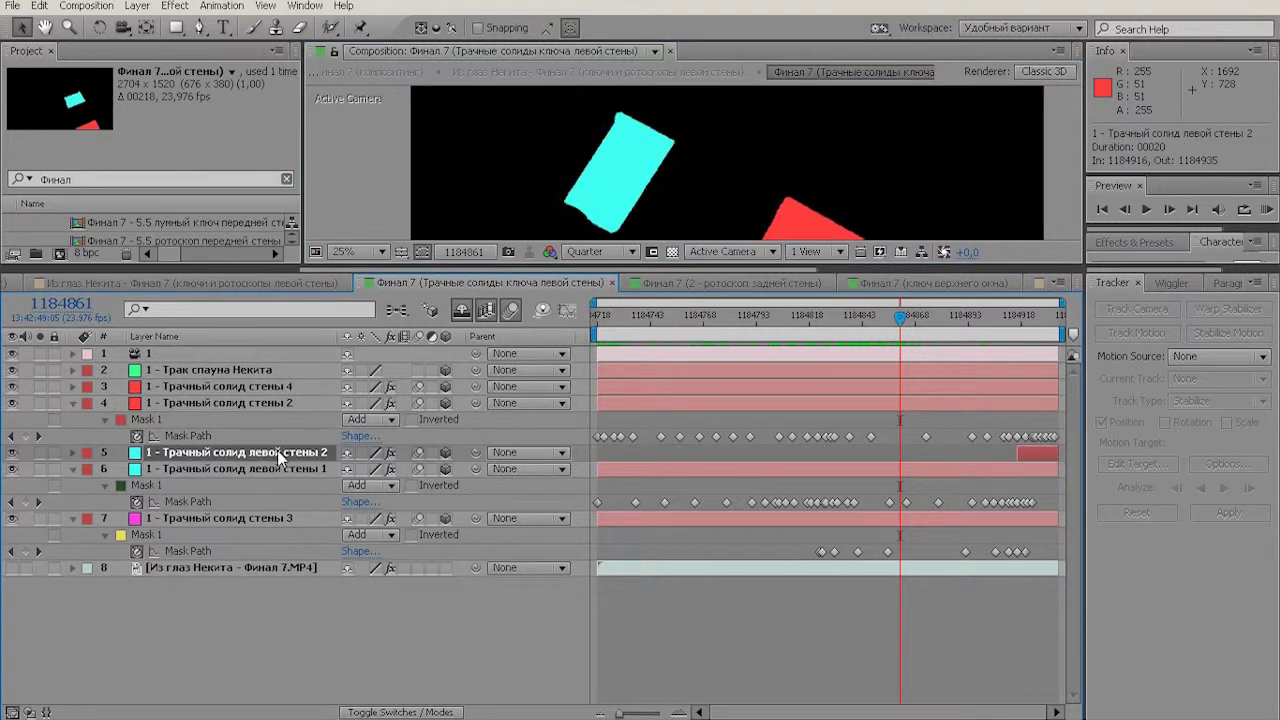
{"action": "key", "text": "m"}
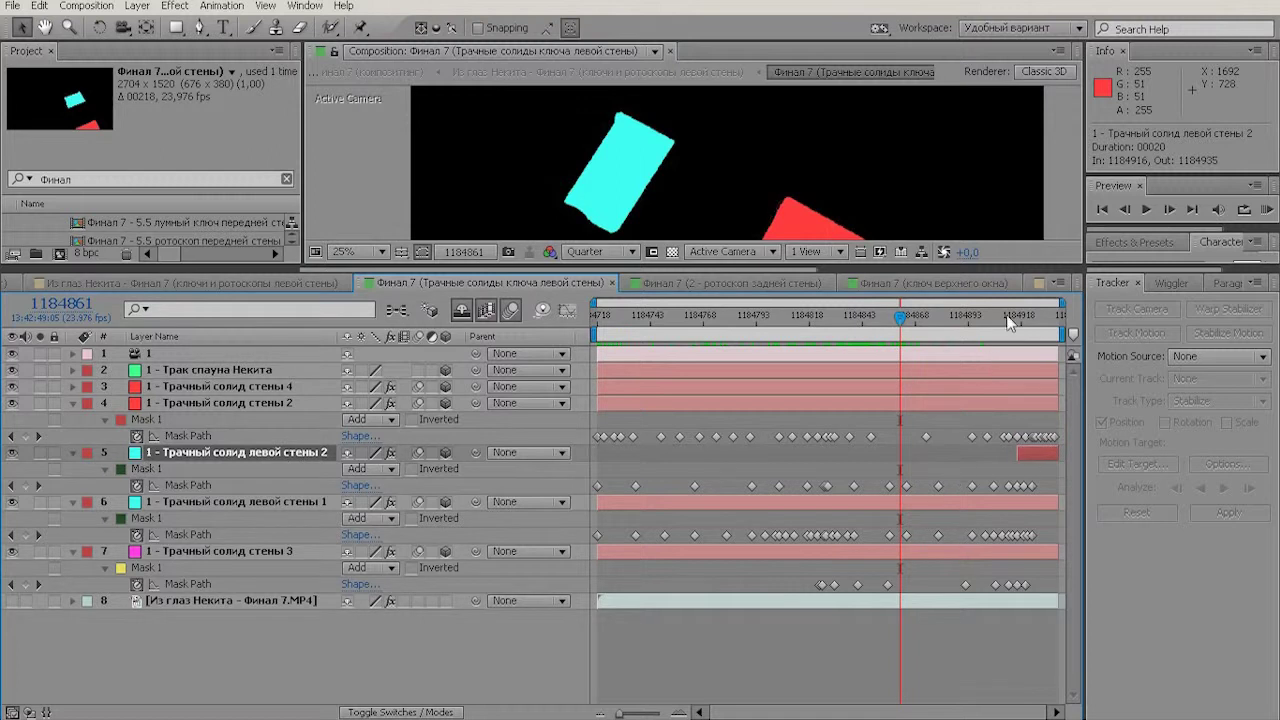
{"action": "left_click_drag", "start_coordinate": [1010, 322], "coordinate": [1025, 322]}
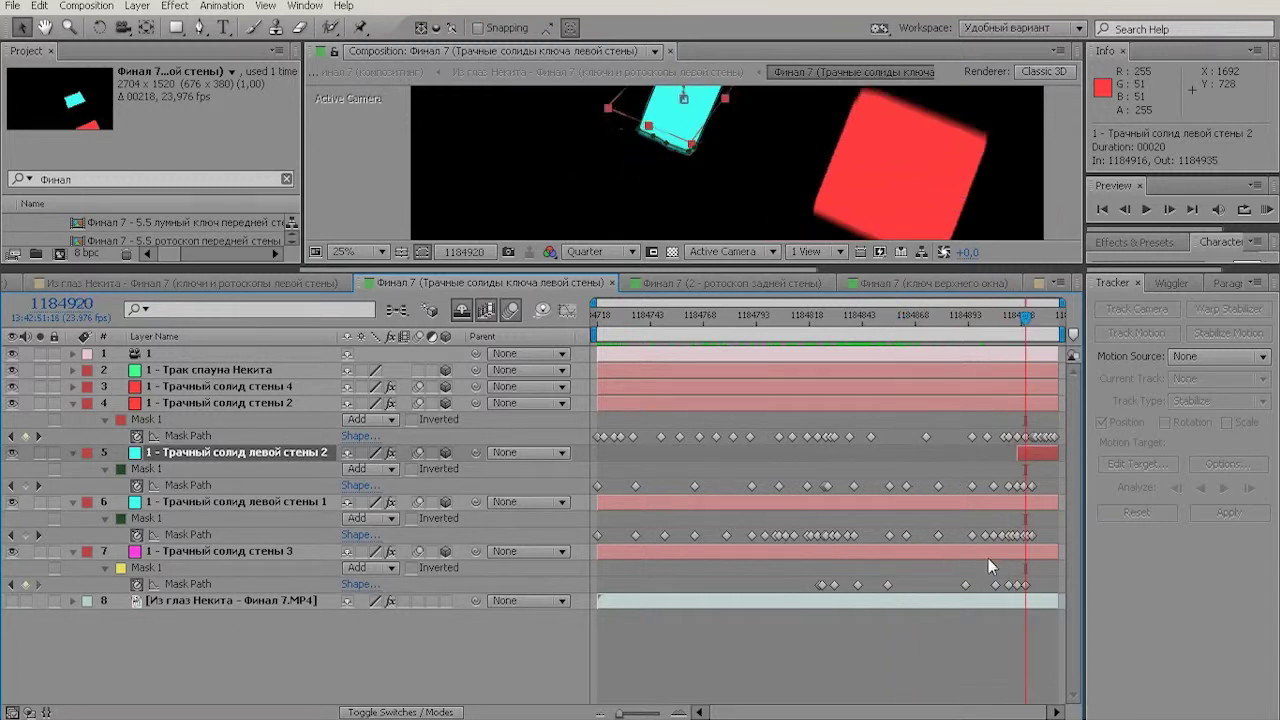
- Select the tracked solid "стены 3", check the parent left-wall composition, and return to the tracked solids composition
{"action": "left_click", "coordinate": [248, 558]}
{"action": "left_click_drag", "start_coordinate": [608, 223], "coordinate": [596, 256]}
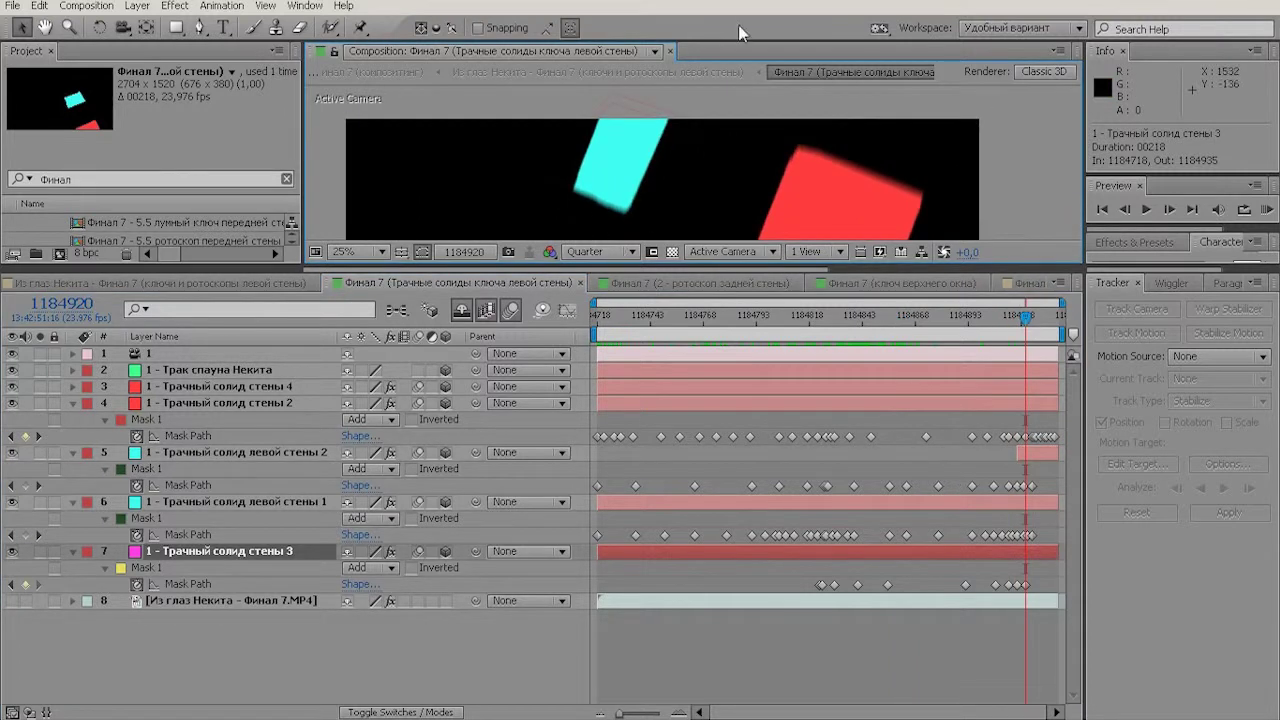
{"action": "left_click", "coordinate": [597, 72]}
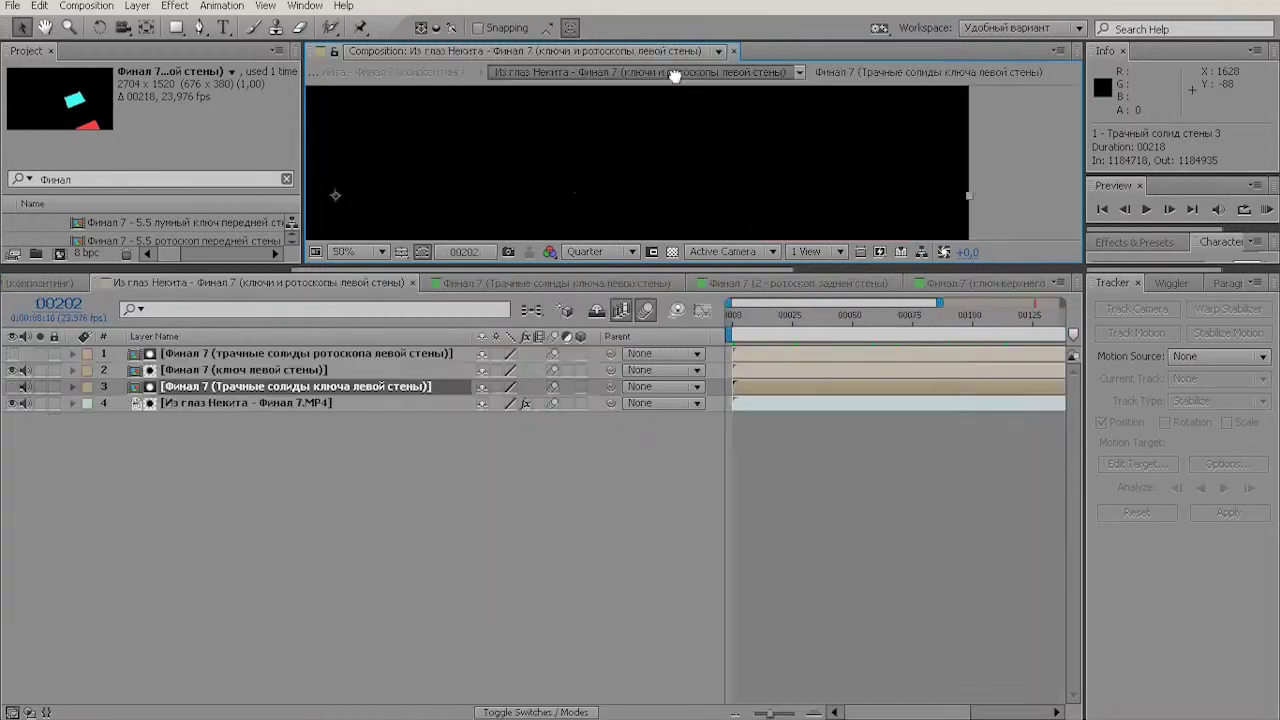
{"action": "left_click", "coordinate": [822, 73]}
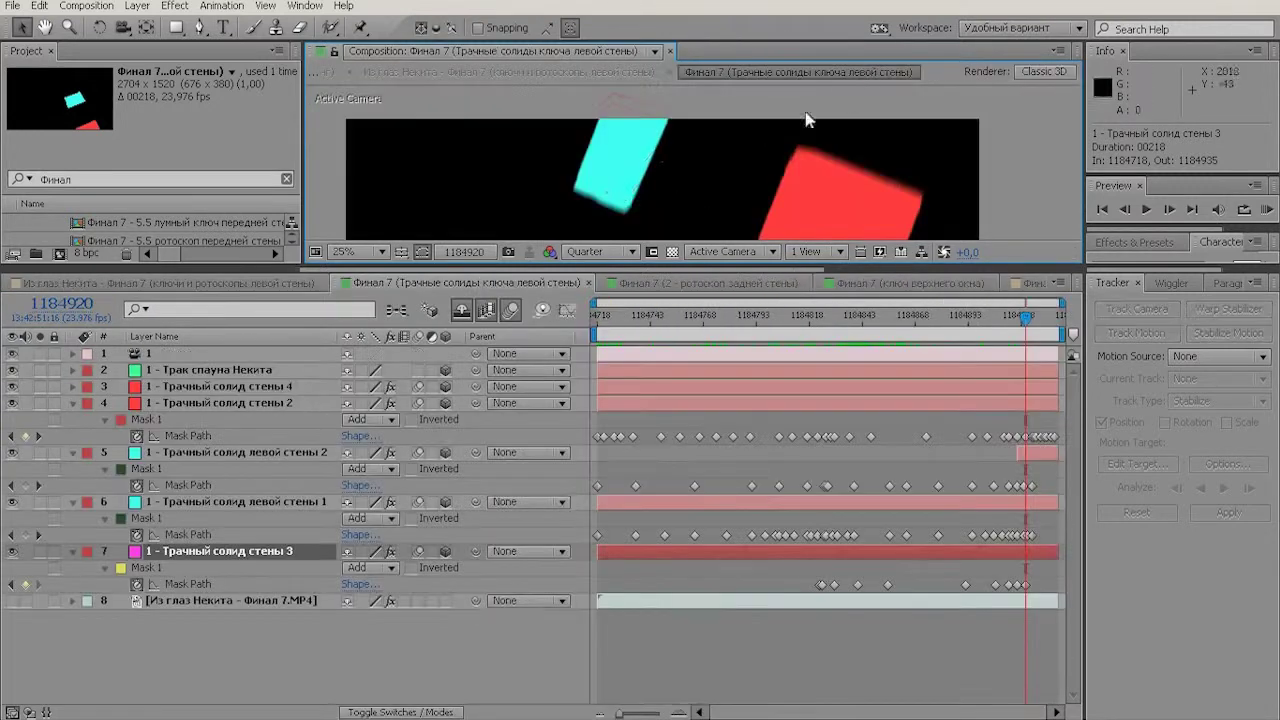
- Select the tracked solid "левой стены 2", show the source footage beneath it, and examine its lower mask edge up close
{"action": "left_click_drag", "start_coordinate": [626, 160], "coordinate": [688, 83]}
{"action": "scroll", "coordinate": [646, 191], "scroll_direction": "up", "scroll_amount": 1}
{"action": "left_click", "coordinate": [628, 147]}
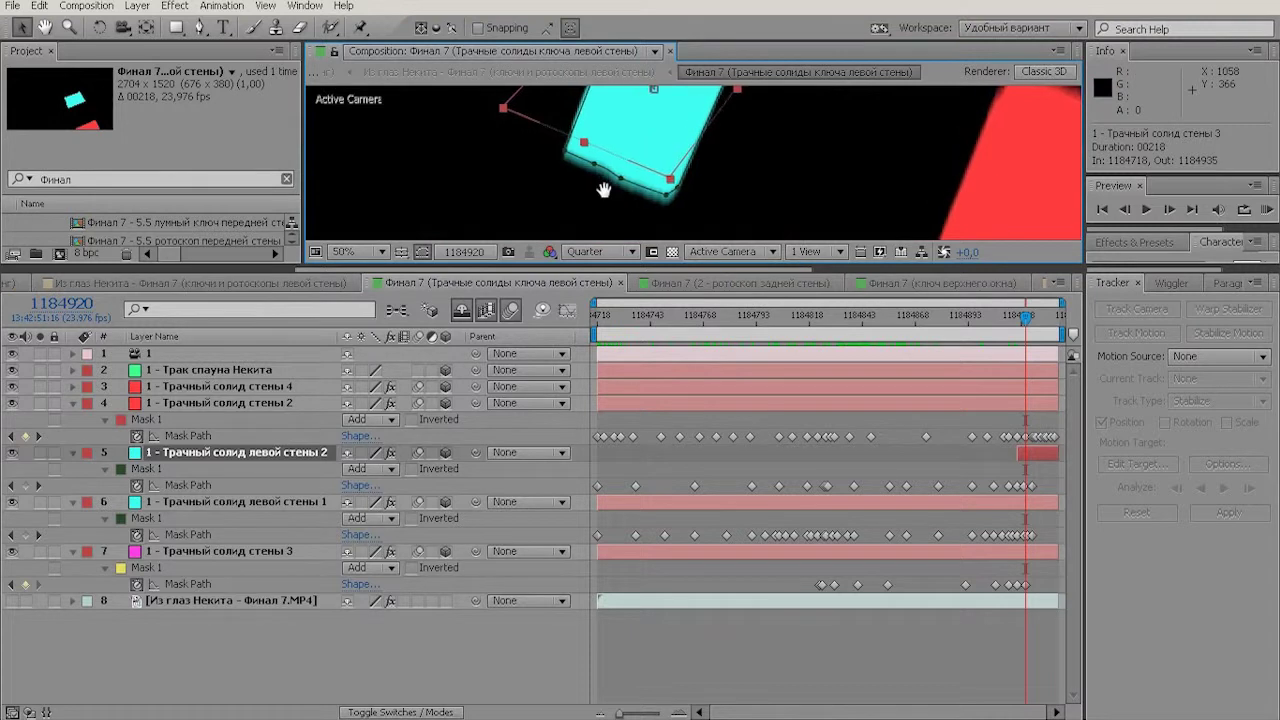
{"action": "scroll", "coordinate": [628, 147], "scroll_direction": "up", "scroll_amount": 2}
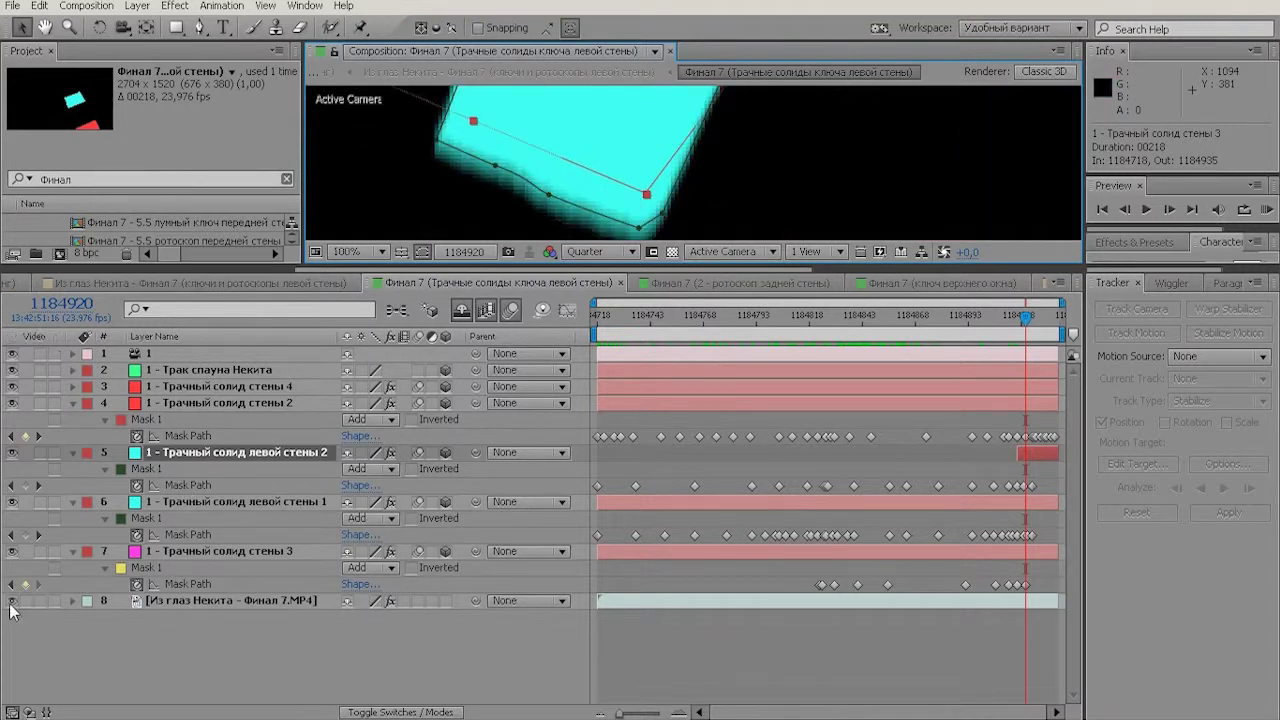
{"action": "left_click", "coordinate": [12, 601]}
{"action": "left_click_drag", "start_coordinate": [550, 194], "coordinate": [547, 222]}
{"action": "scroll", "coordinate": [597, 200], "scroll_direction": "up", "scroll_amount": 1}
- Try to reshape the lower mask edge of "левой стены 2" by moving one vertex, and undo the path edits
{"action": "left_click", "coordinate": [510, 313]}
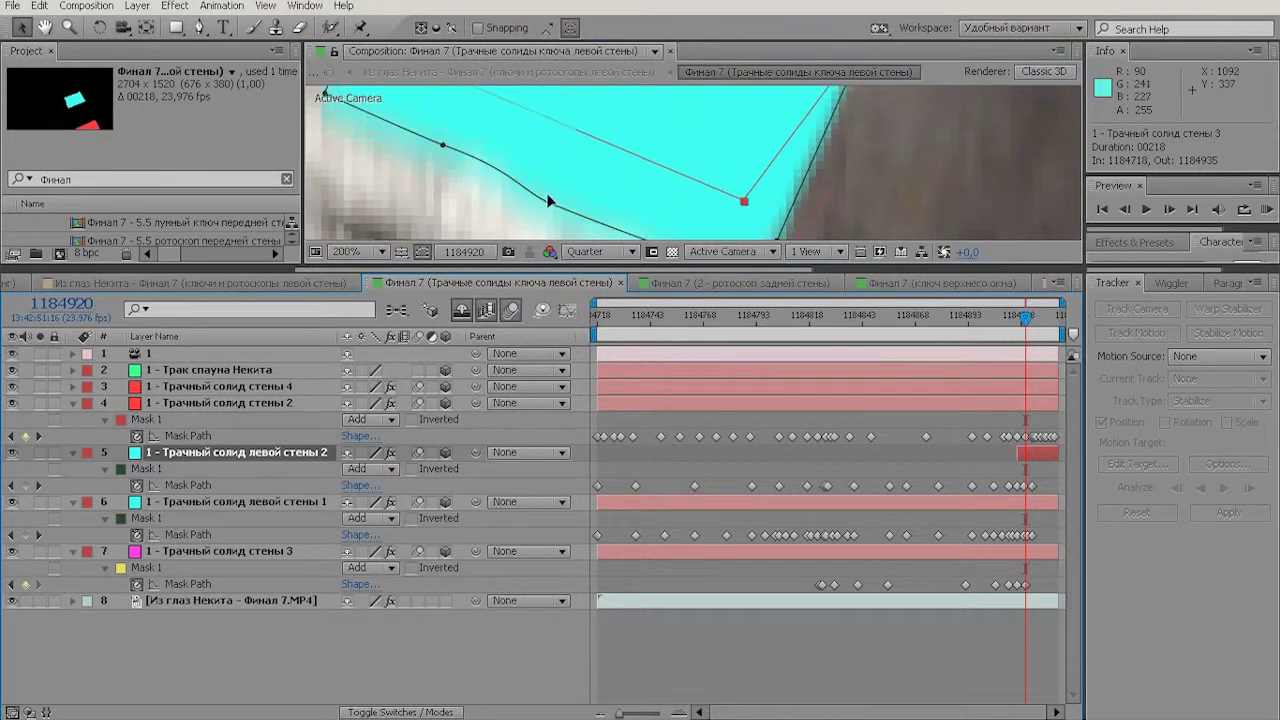
{"action": "left_click", "coordinate": [585, 165]}
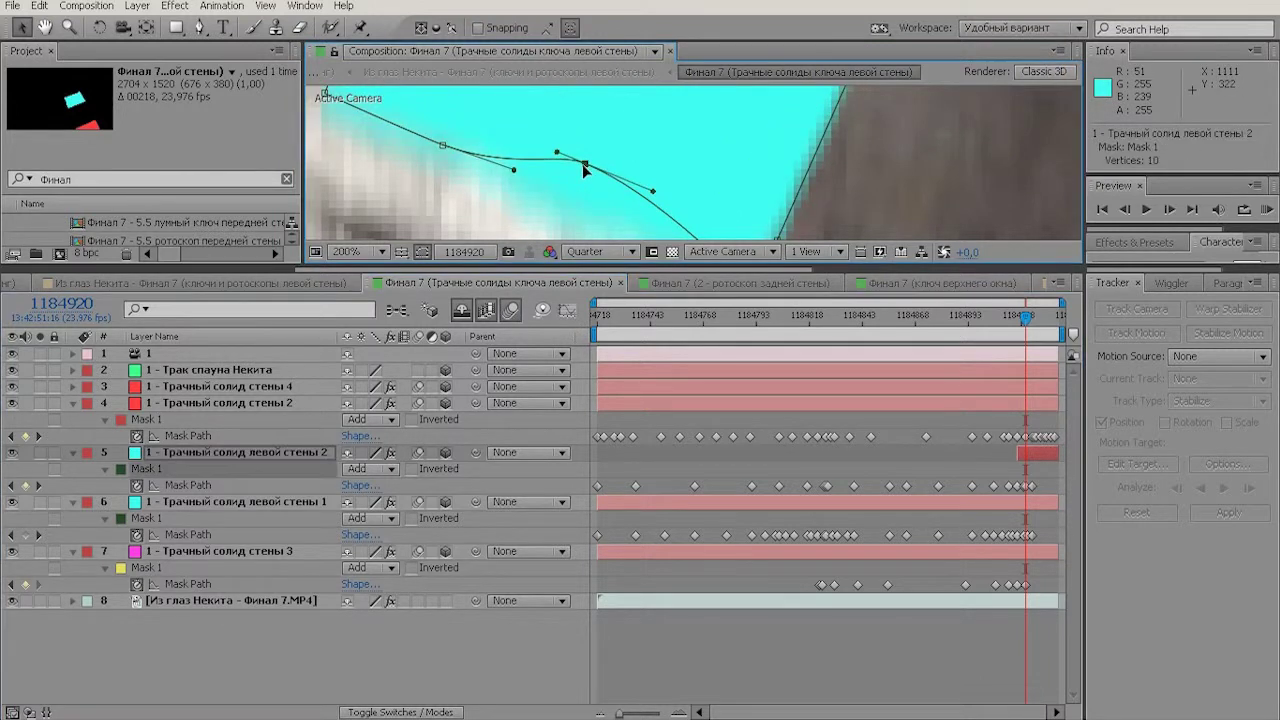
{"action": "left_click_drag", "start_coordinate": [585, 166], "coordinate": [580, 203]}
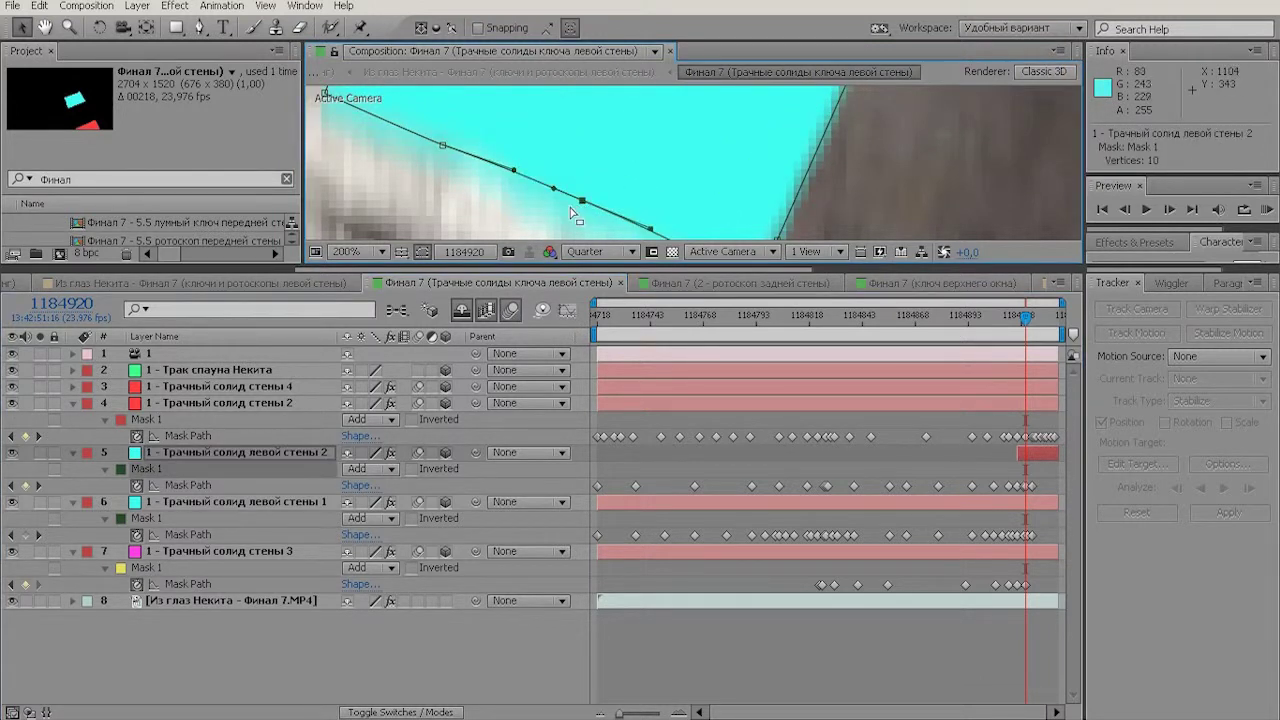
{"action": "key", "text": "ctrl+z"}
{"action": "key", "text": "ctrl+z"}
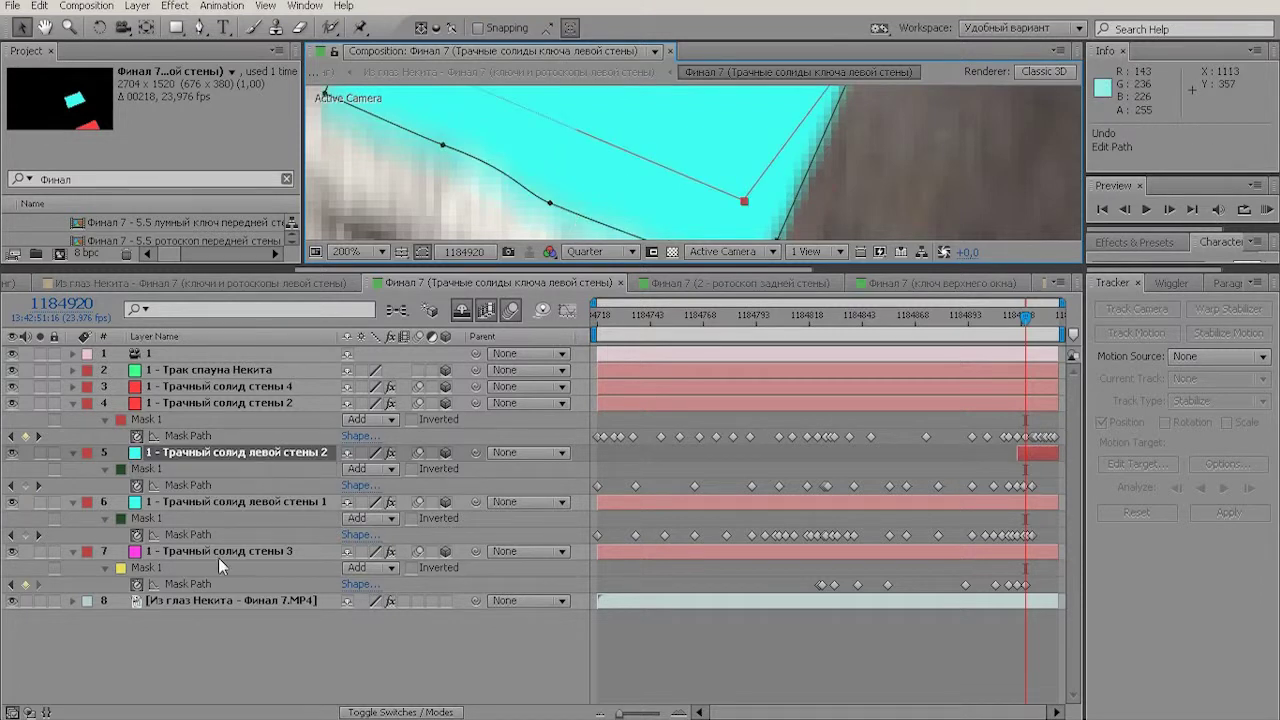
- Try to adjust the mask vertex of the tracked solid "стены 3" near the frame's edge, and undo the path edit
{"action": "left_click", "coordinate": [218, 551]}
{"action": "scroll", "coordinate": [900, 120], "scroll_direction": "down", "scroll_amount": 4}
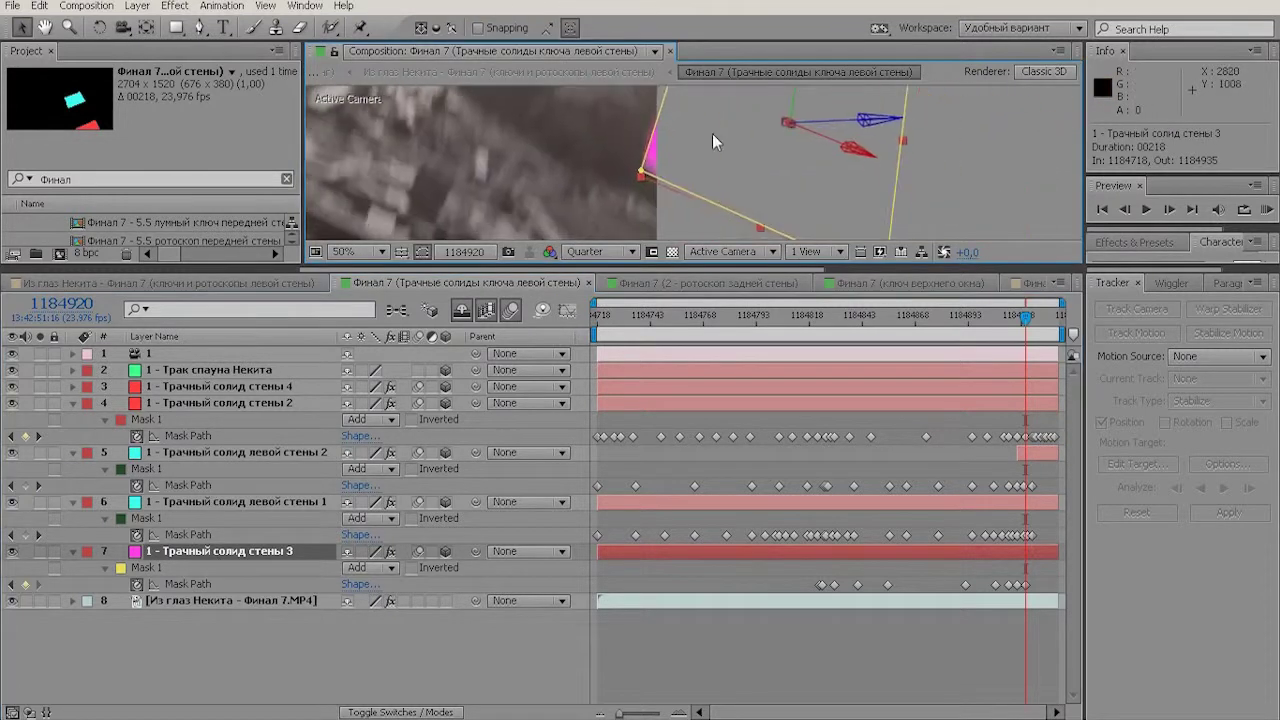
{"action": "scroll", "coordinate": [651, 194], "scroll_direction": "up", "scroll_amount": 4}
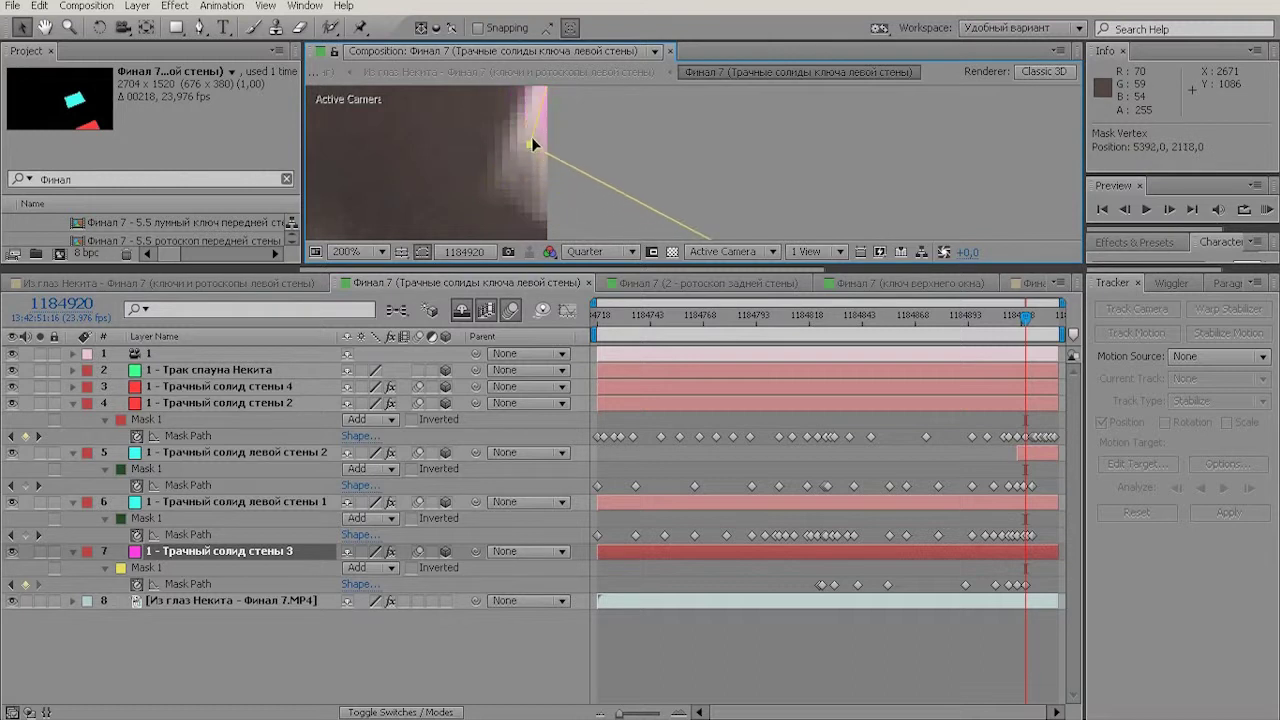
{"action": "left_click", "coordinate": [531, 146]}
{"action": "key", "text": "ctrl+z"}
{"action": "scroll", "coordinate": [500, 160], "scroll_direction": "down", "scroll_amount": 2}
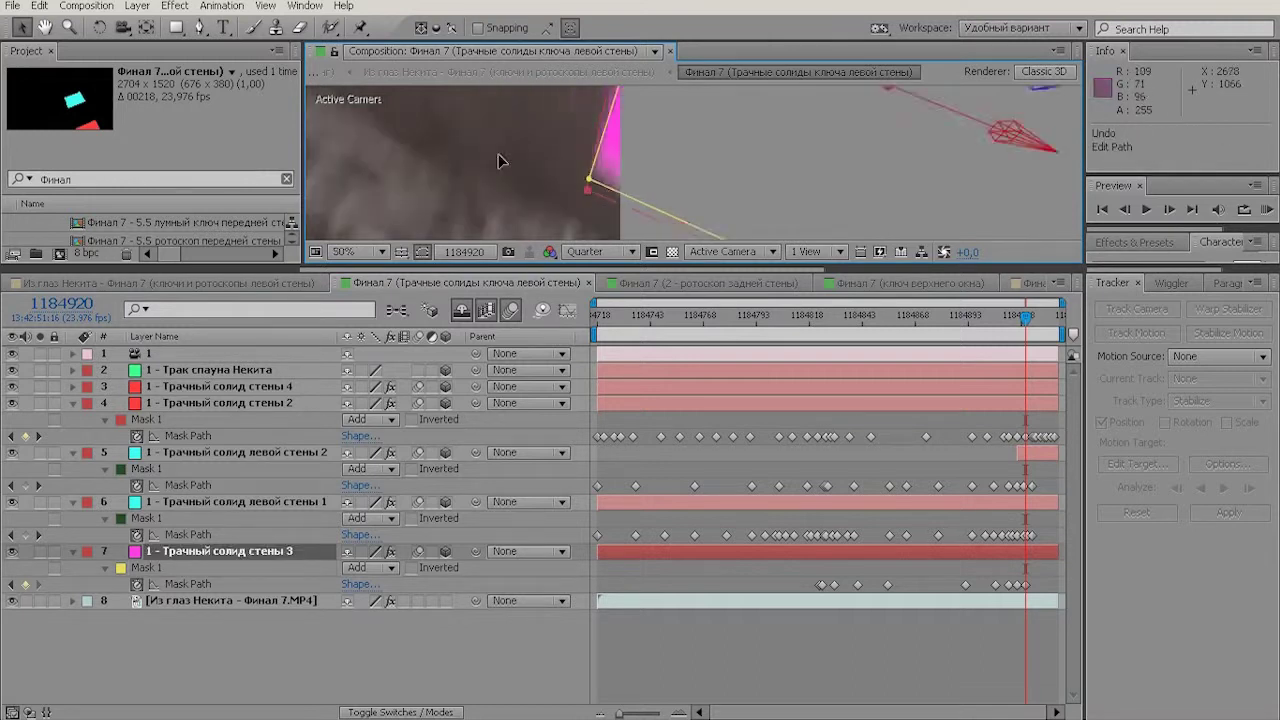
- Examine how the red tracked solid's edges line up with the window in the footage
{"action": "left_click_drag", "start_coordinate": [500, 160], "coordinate": [809, 283]}
{"action": "left_click_drag", "start_coordinate": [645, 200], "coordinate": [955, 355]}
{"action": "left_click_drag", "start_coordinate": [595, 146], "coordinate": [909, 395]}
{"action": "mouse_move", "coordinate": [717, 200]}
{"action": "left_mouse_down"}
{"action": "mouse_move", "coordinate": [897, 194]}
{"action": "mouse_move", "coordinate": [957, 206]}
{"action": "mouse_move", "coordinate": [709, 180]}
{"action": "mouse_move", "coordinate": [734, 194]}
{"action": "left_mouse_up"}
{"action": "scroll", "coordinate": [897, 197], "scroll_direction": "up", "scroll_amount": 1}
{"action": "scroll", "coordinate": [876, 211], "scroll_direction": "down", "scroll_amount": 1}
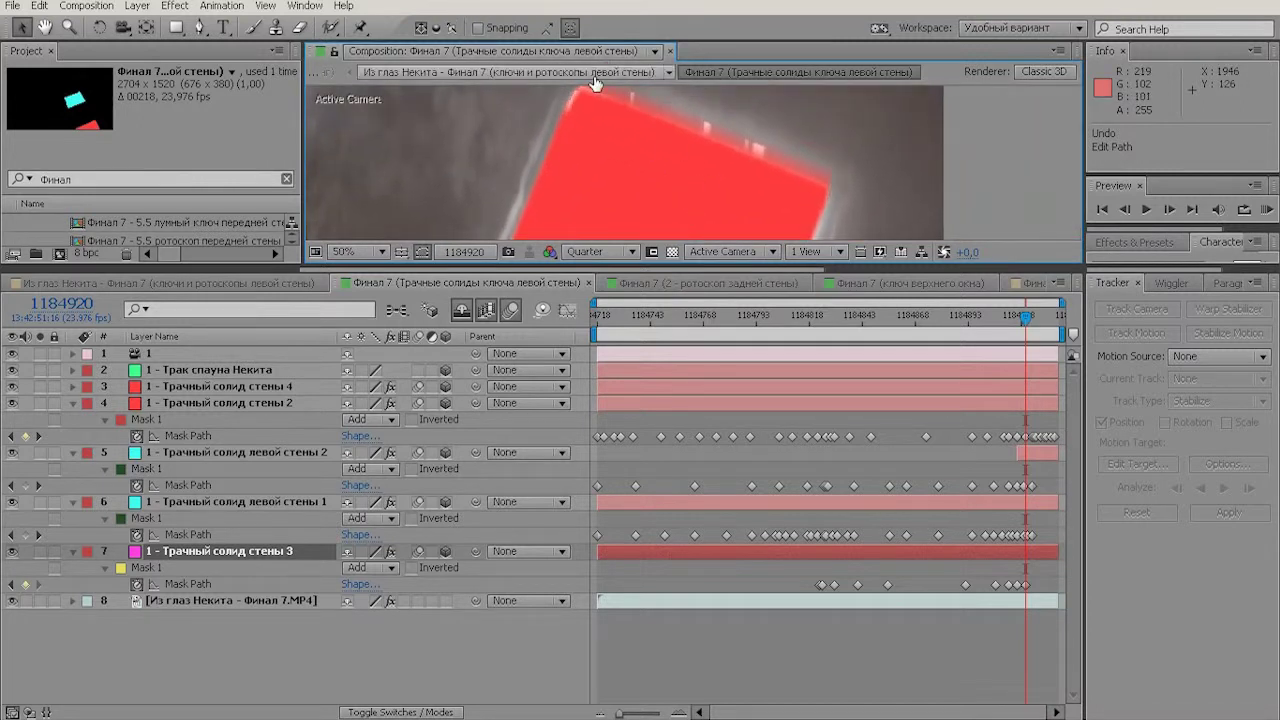
- Return to the main "Финал 7 (композитинг)" composition, select the "Финал 7 (2 - ротоскоп задней стены)" layer, and inspect the window edges
{"action": "left_click", "coordinate": [594, 78]}
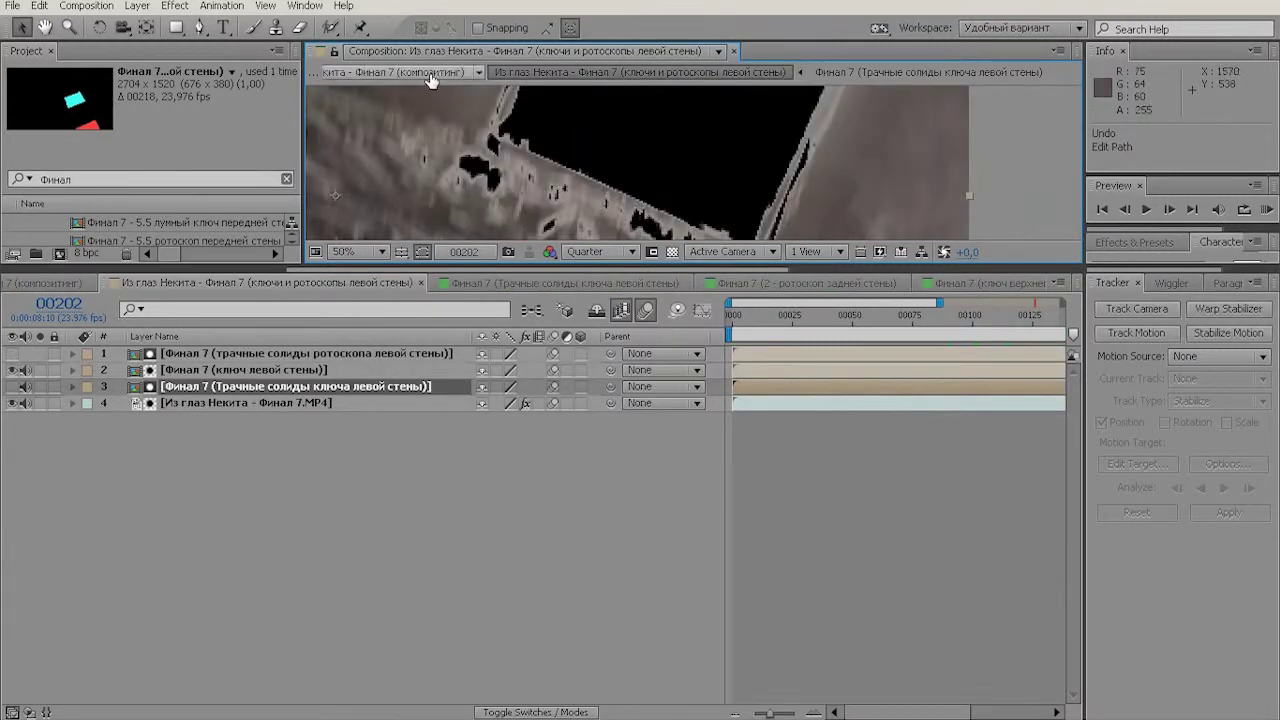
{"action": "left_click", "coordinate": [395, 72]}
{"action": "left_click", "coordinate": [243, 528]}
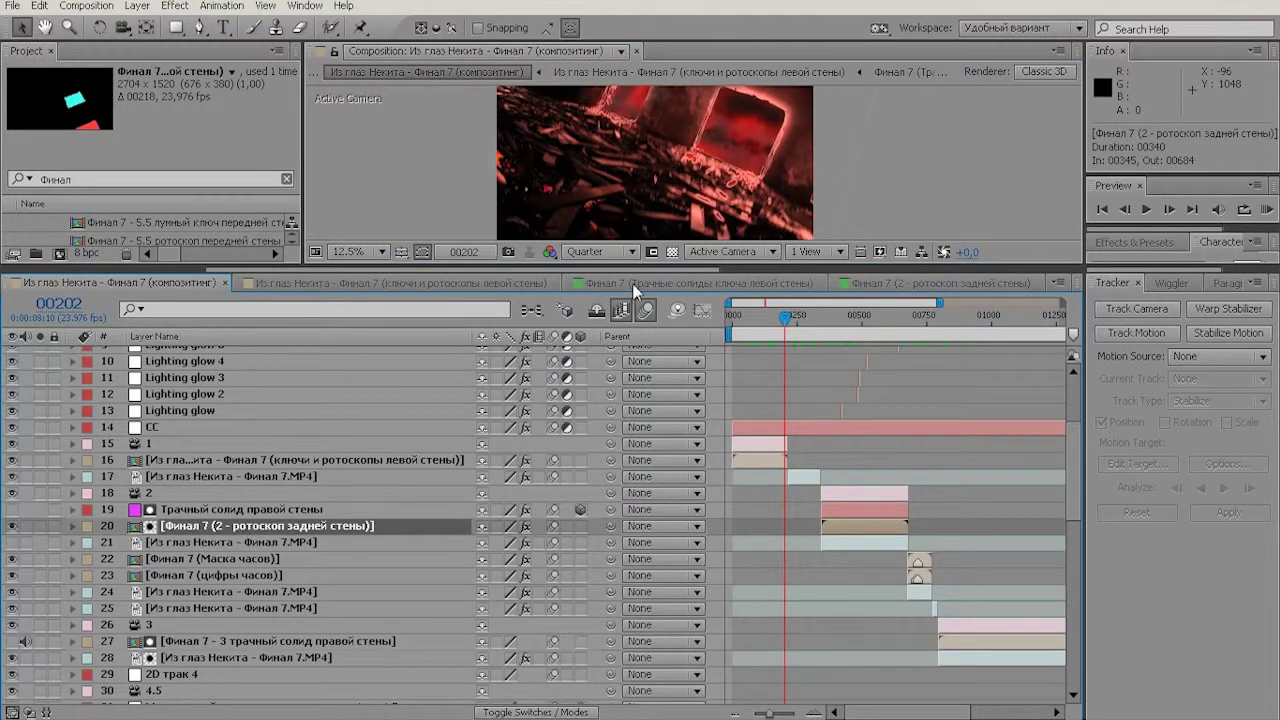
{"action": "scroll", "coordinate": [621, 103], "scroll_direction": "up", "scroll_amount": 4}
{"action": "scroll", "coordinate": [621, 103], "scroll_direction": "down", "scroll_amount": 2}
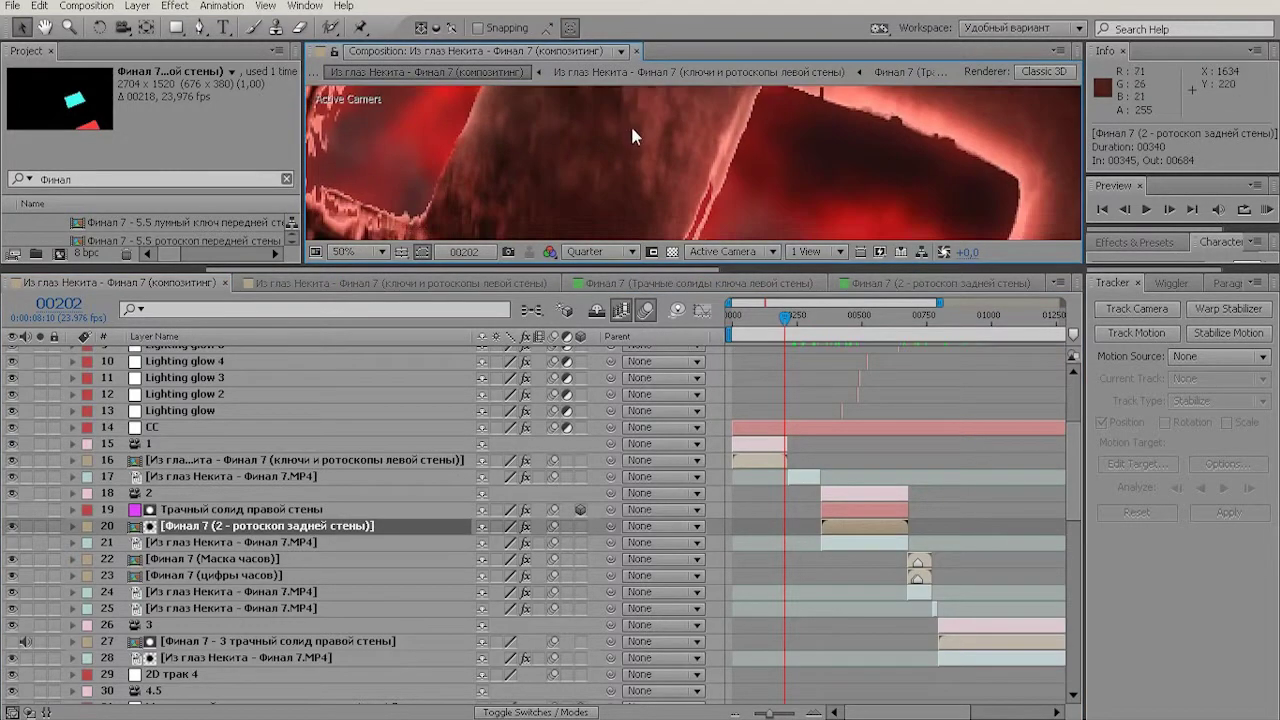
- Open the left-wall keys and rotoscopes precomposition from the main composite, and open its "Финал 7 (Трачные солиды ключа левой стены)" composition
{"action": "left_click", "coordinate": [312, 460]}
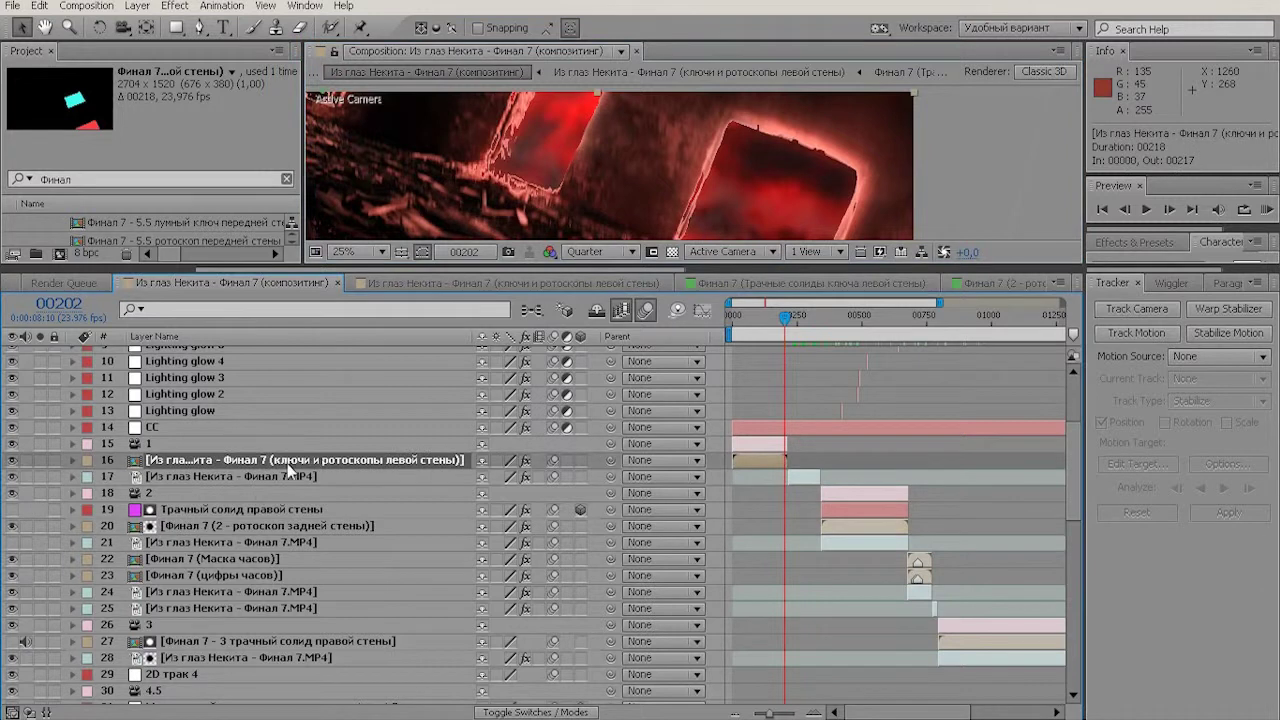
{"action": "double_click", "coordinate": [287, 460]}
{"action": "left_click", "coordinate": [307, 409]}
{"action": "left_click", "coordinate": [309, 389]}
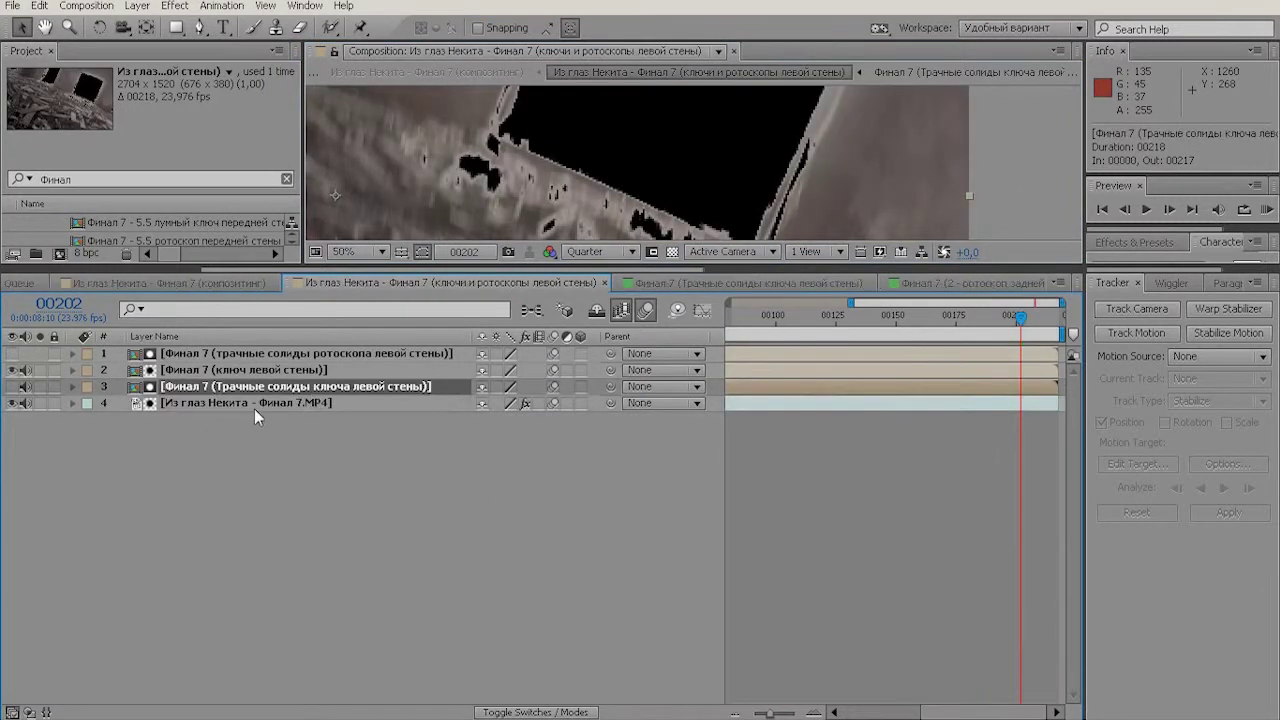
{"action": "double_click", "coordinate": [282, 388]}
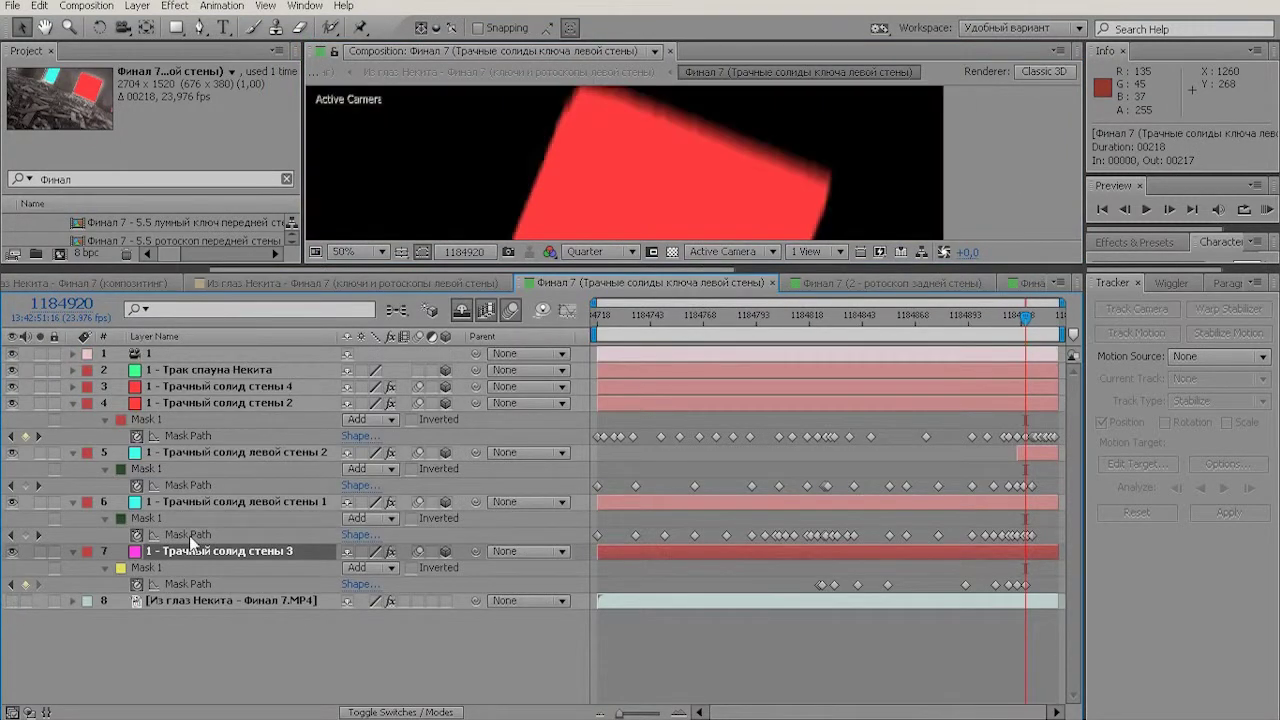
- Go back up to the main compositing composition and inspect the glowing windows at frame 202
{"action": "left_click", "coordinate": [550, 72]}
{"action": "left_click", "coordinate": [395, 72]}
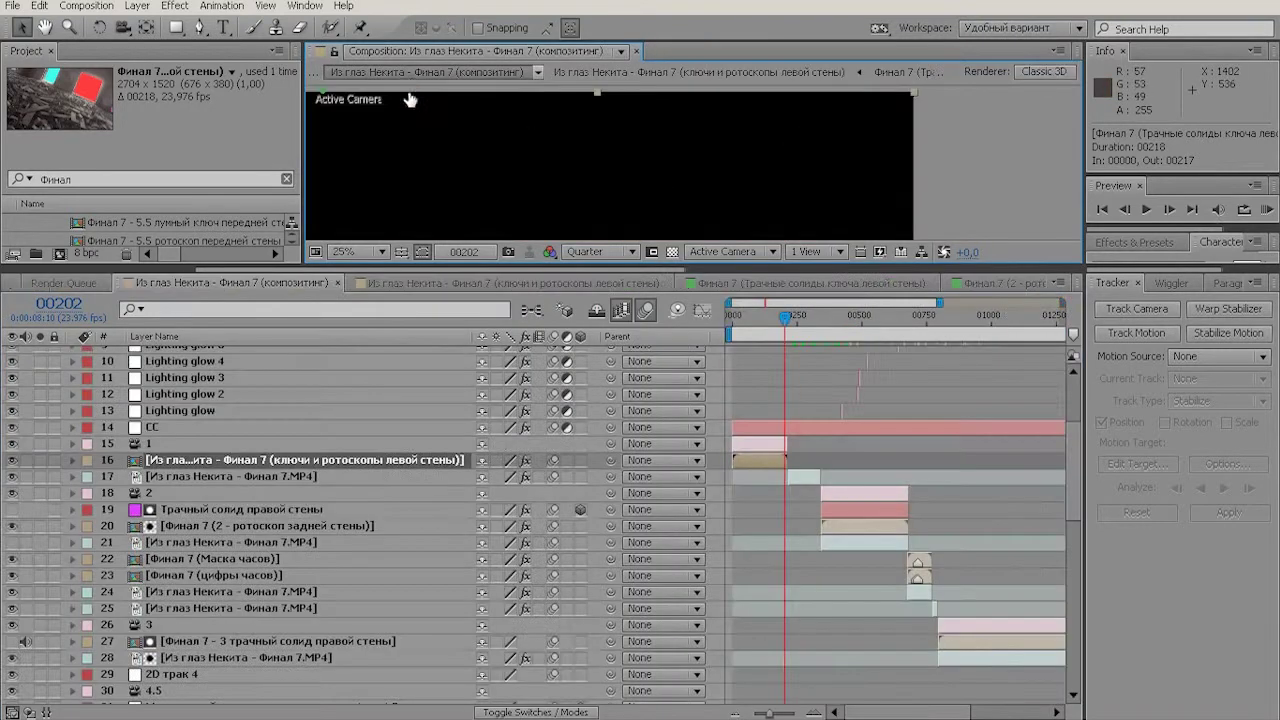
{"action": "scroll", "coordinate": [612, 181], "scroll_direction": "up", "scroll_amount": 1}
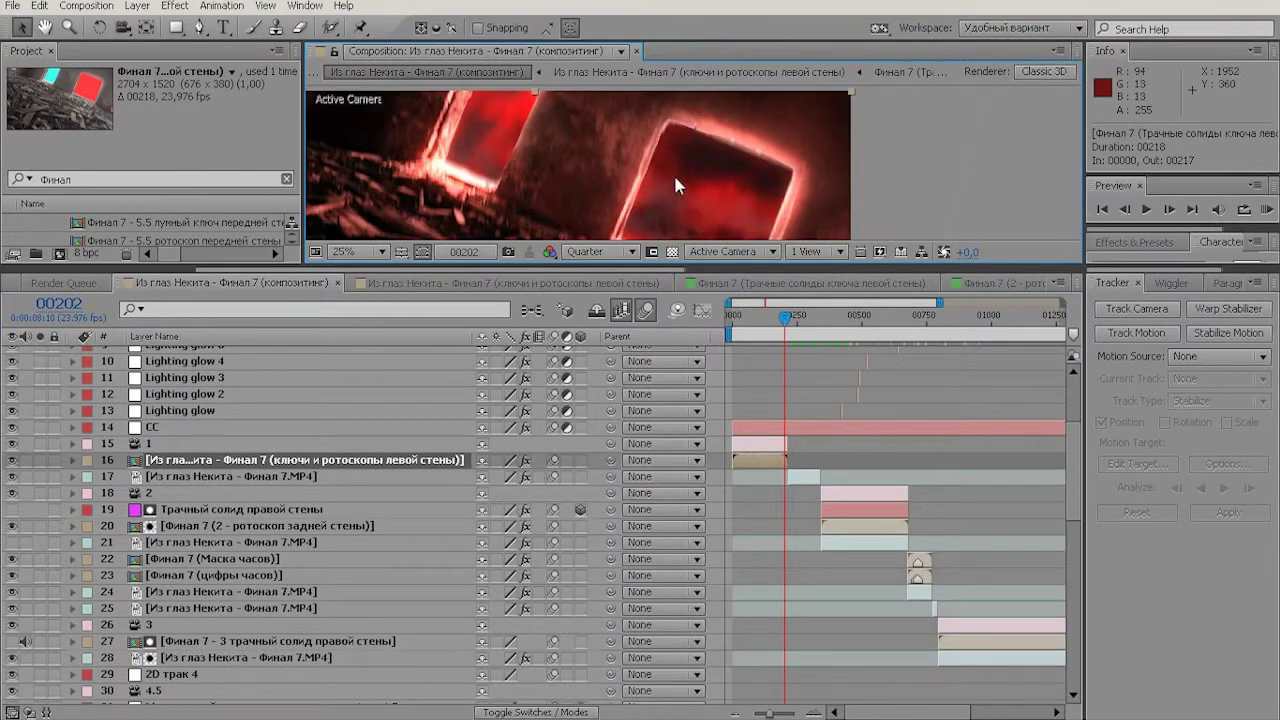
- Check the main composite at frames 304 and 466, viewing the back-wall windows up close
{"action": "left_click", "coordinate": [810, 316]}
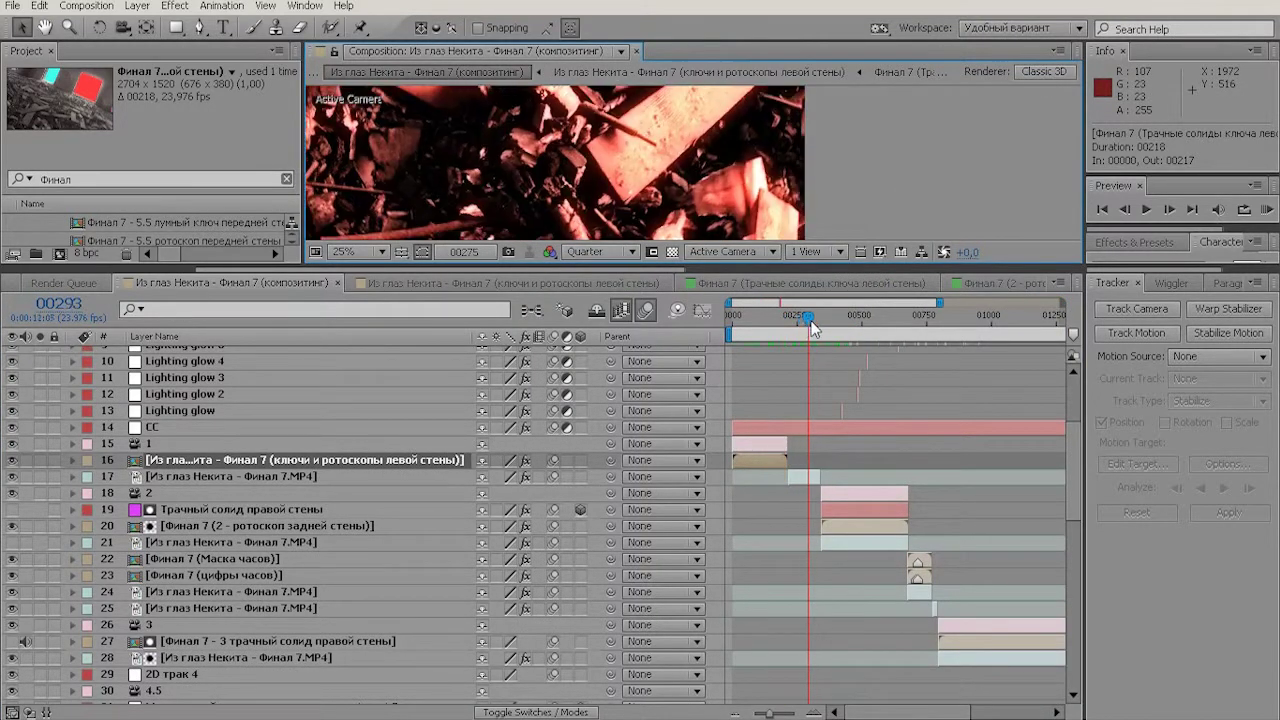
{"action": "scroll", "coordinate": [463, 187], "scroll_direction": "down", "scroll_amount": 1}
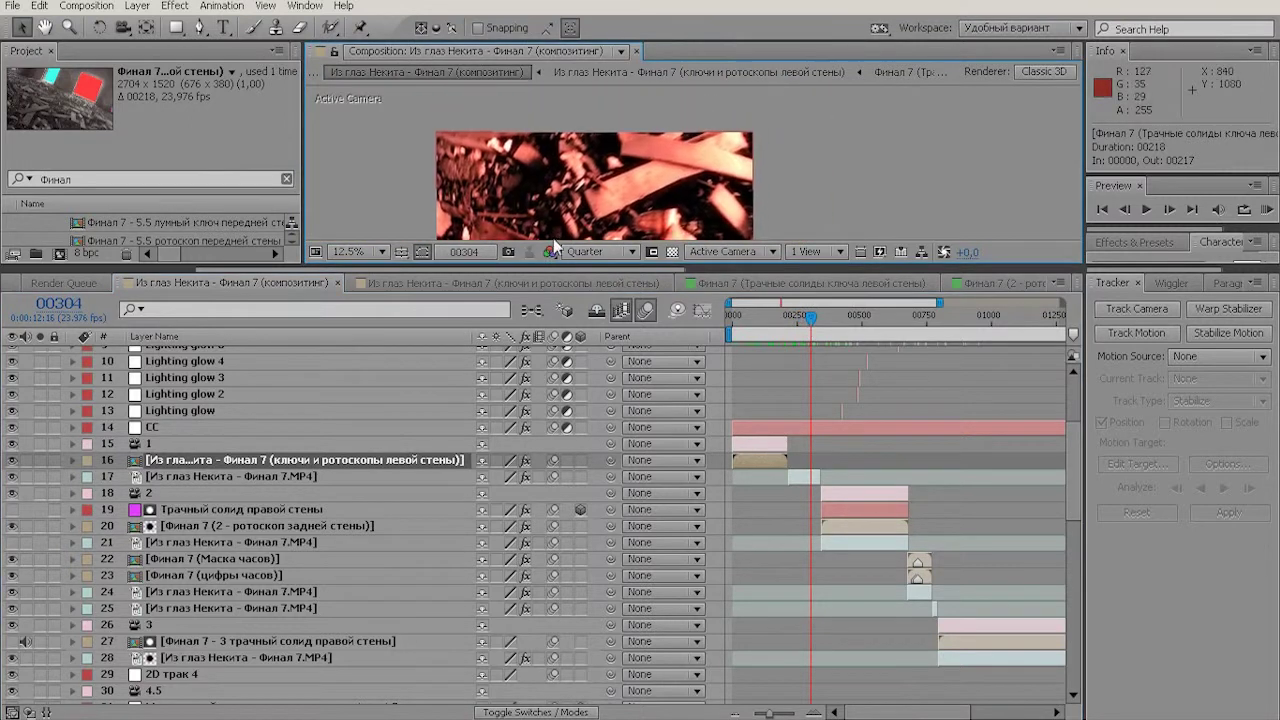
{"action": "left_click", "coordinate": [852, 338]}
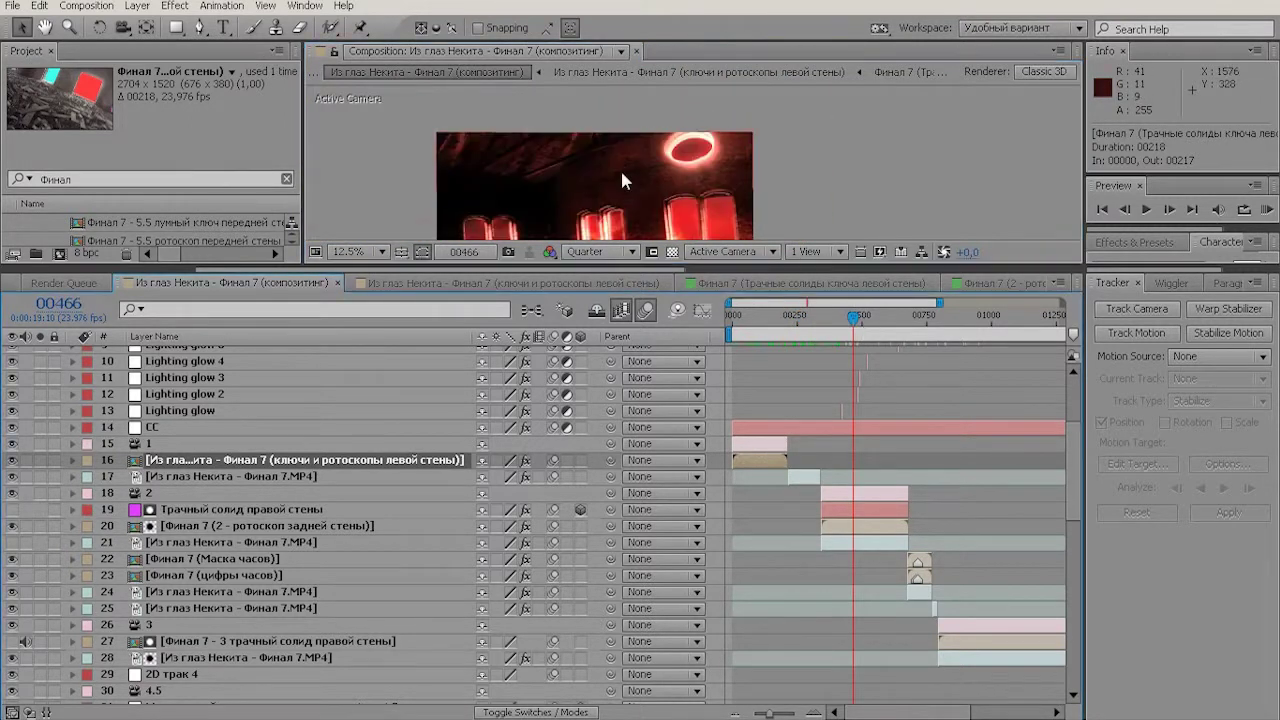
{"action": "left_click_drag", "start_coordinate": [627, 180], "coordinate": [640, 142]}
{"action": "scroll", "coordinate": [640, 142], "scroll_direction": "up", "scroll_amount": 1}
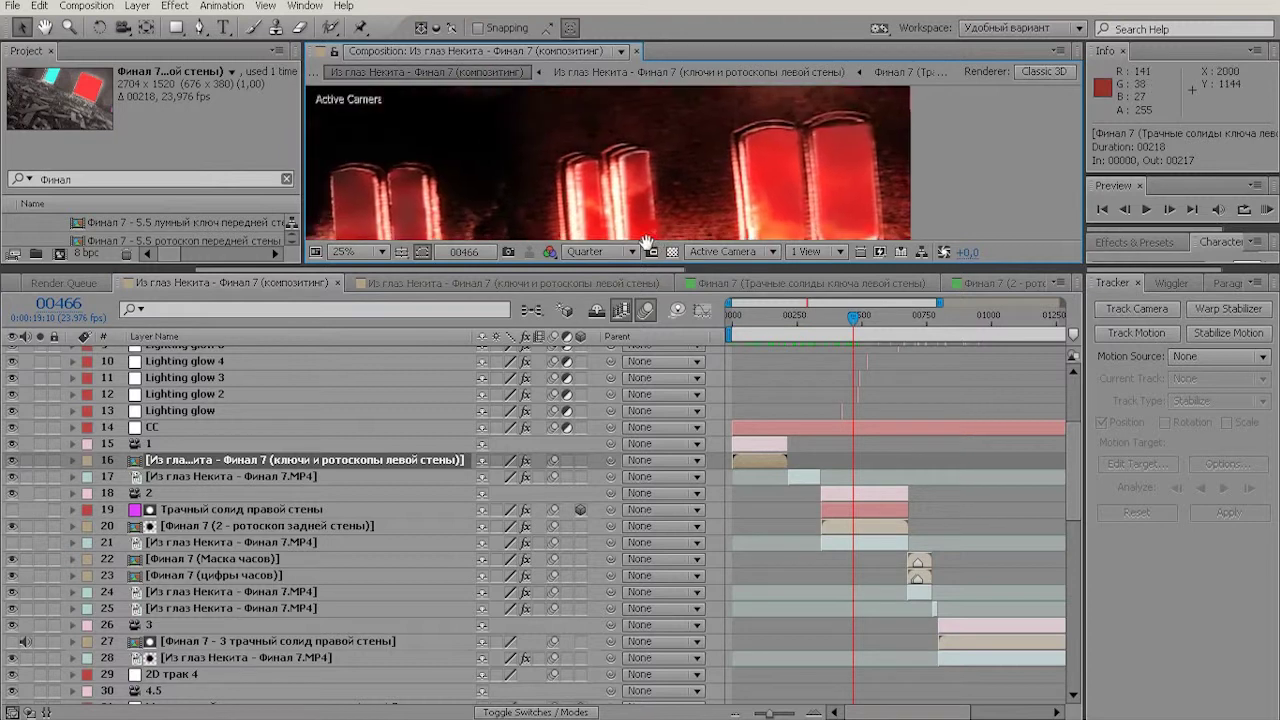
- Enlarge the composition viewer and check the back-wall windows at frames 499 and 539
{"action": "left_click_drag", "start_coordinate": [301, 265], "coordinate": [82, 484]}
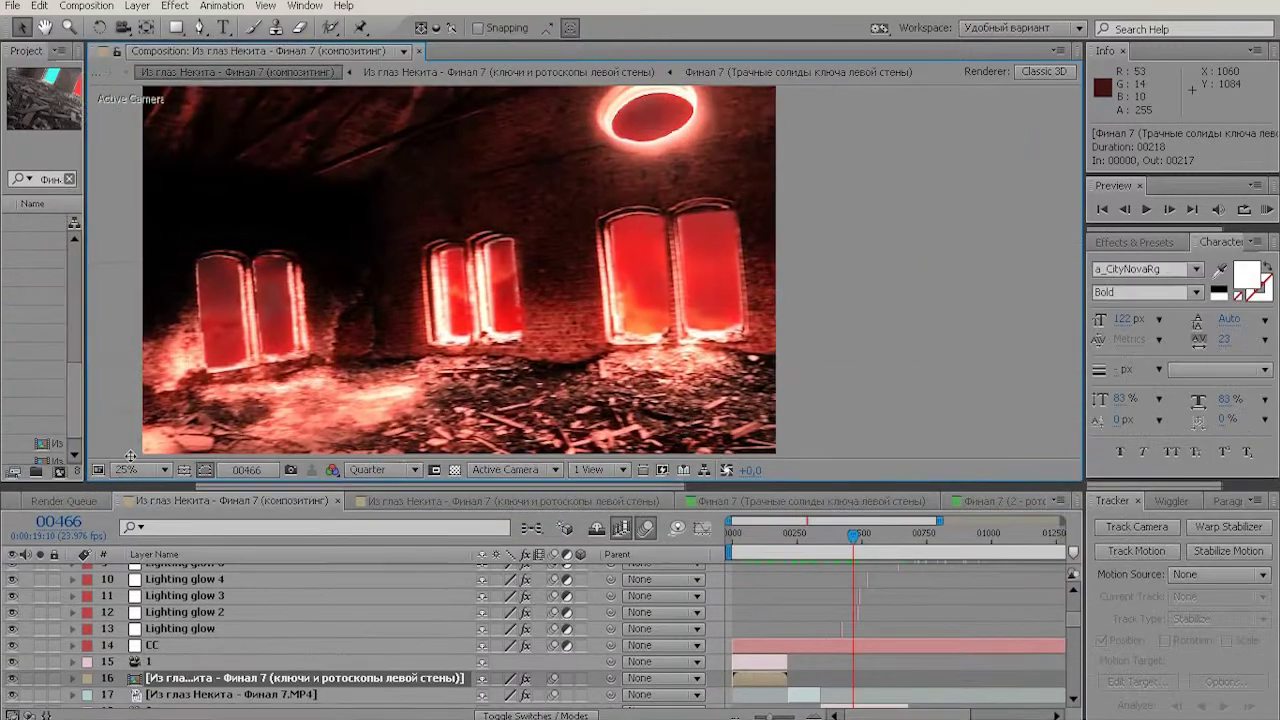
{"action": "left_click_drag", "start_coordinate": [385, 364], "coordinate": [533, 322]}
{"action": "left_click", "coordinate": [862, 535]}
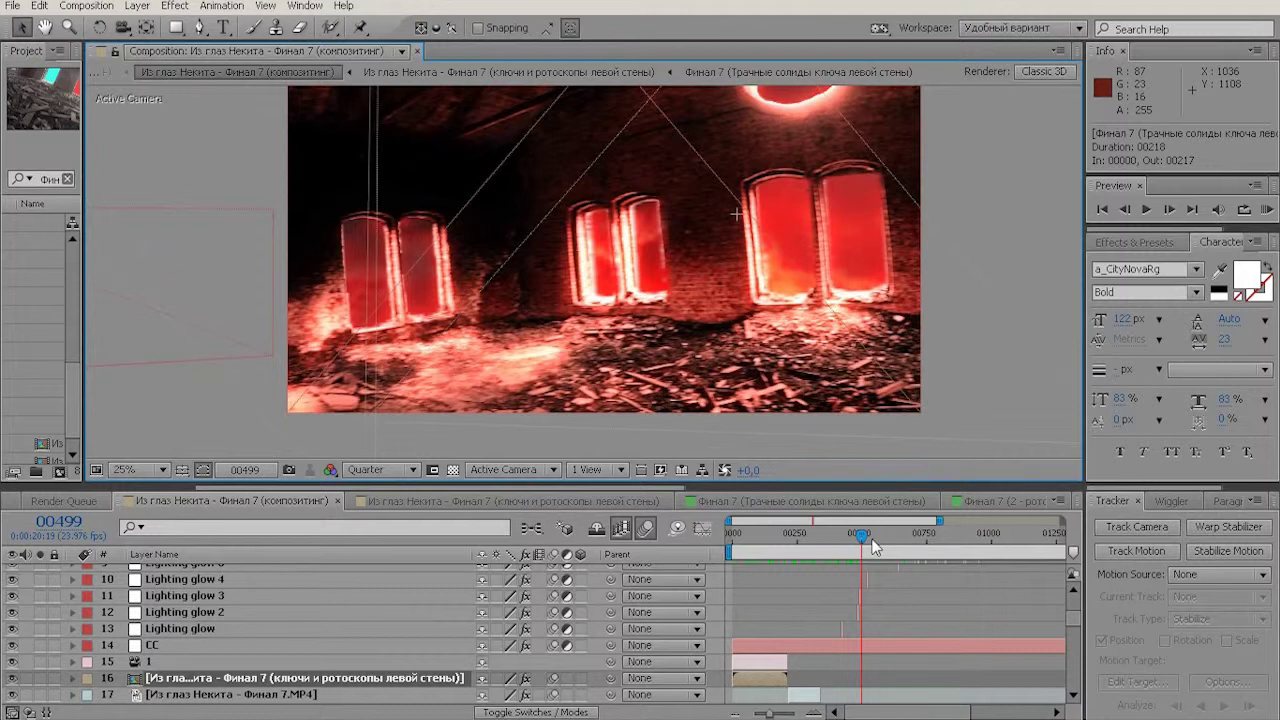
{"action": "left_click", "coordinate": [872, 537]}
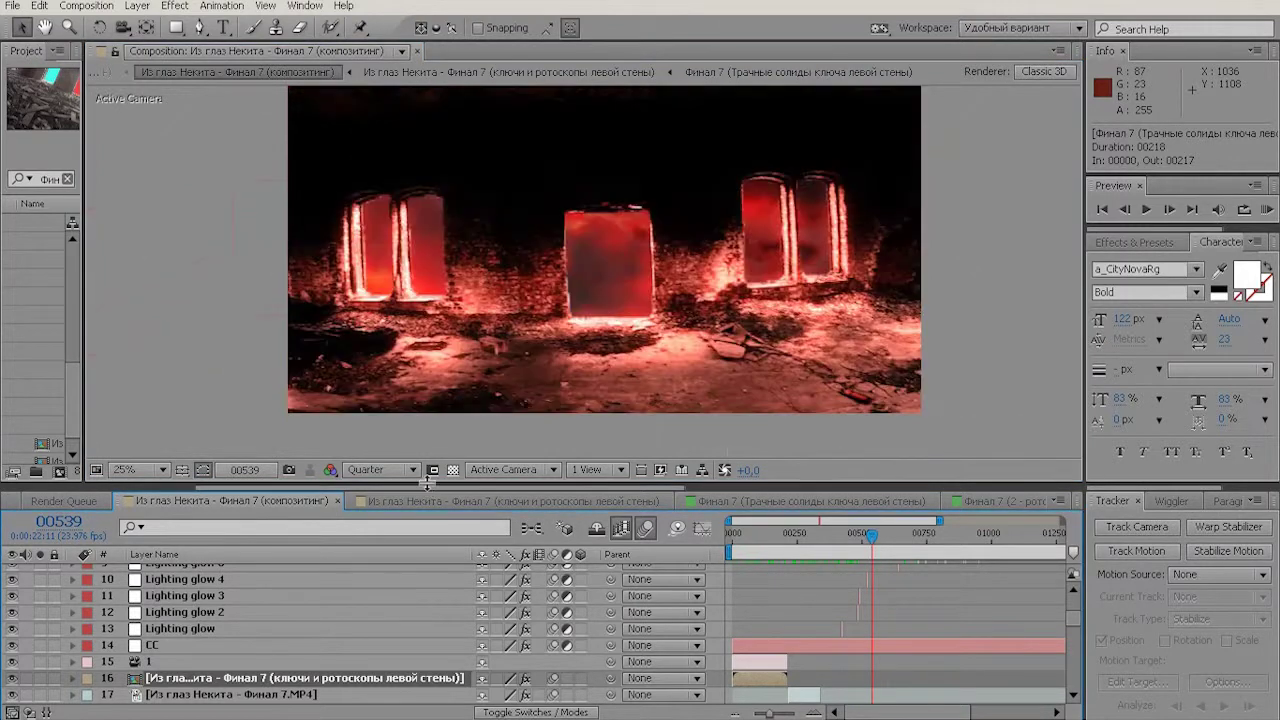
- Enlarge the timeline, open the "Финал 7 (2 - ротоскоп задней стены)" composition, and inspect the back-wall solid's mask paths at frame 444
{"action": "left_click_drag", "start_coordinate": [426, 489], "coordinate": [420, 382]}
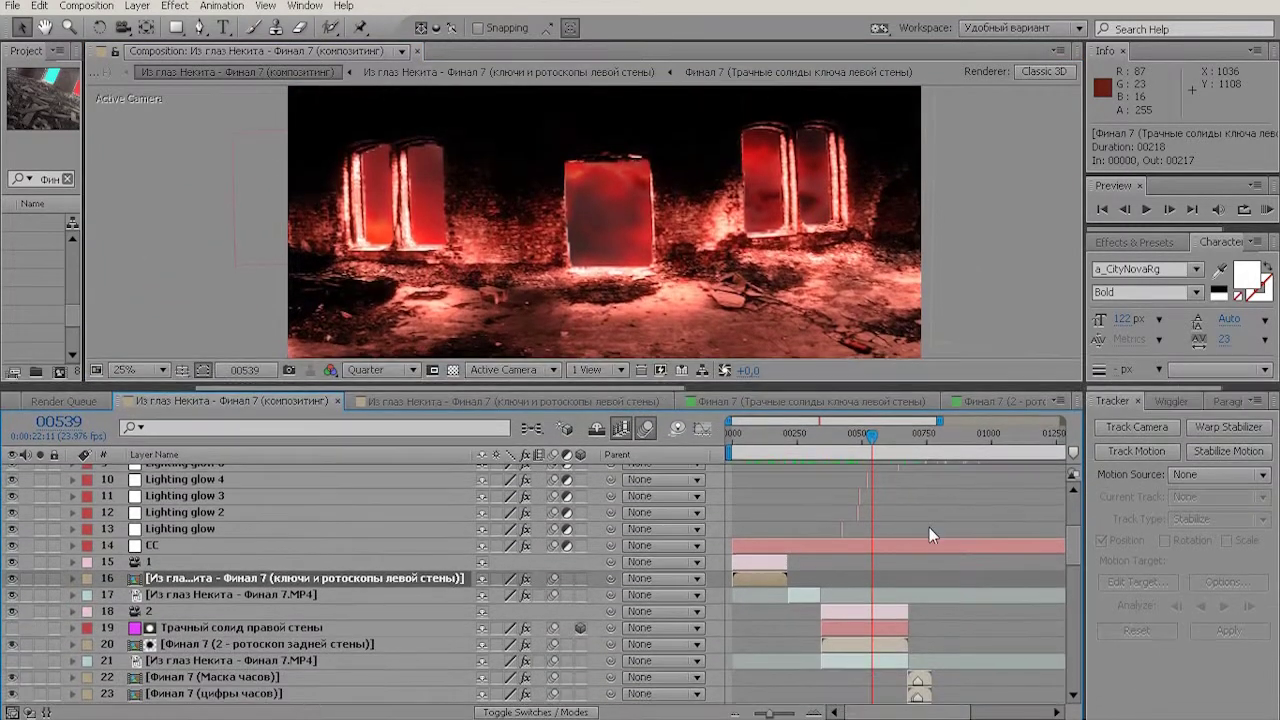
{"action": "left_click", "coordinate": [290, 645]}
{"action": "double_click", "coordinate": [250, 647]}
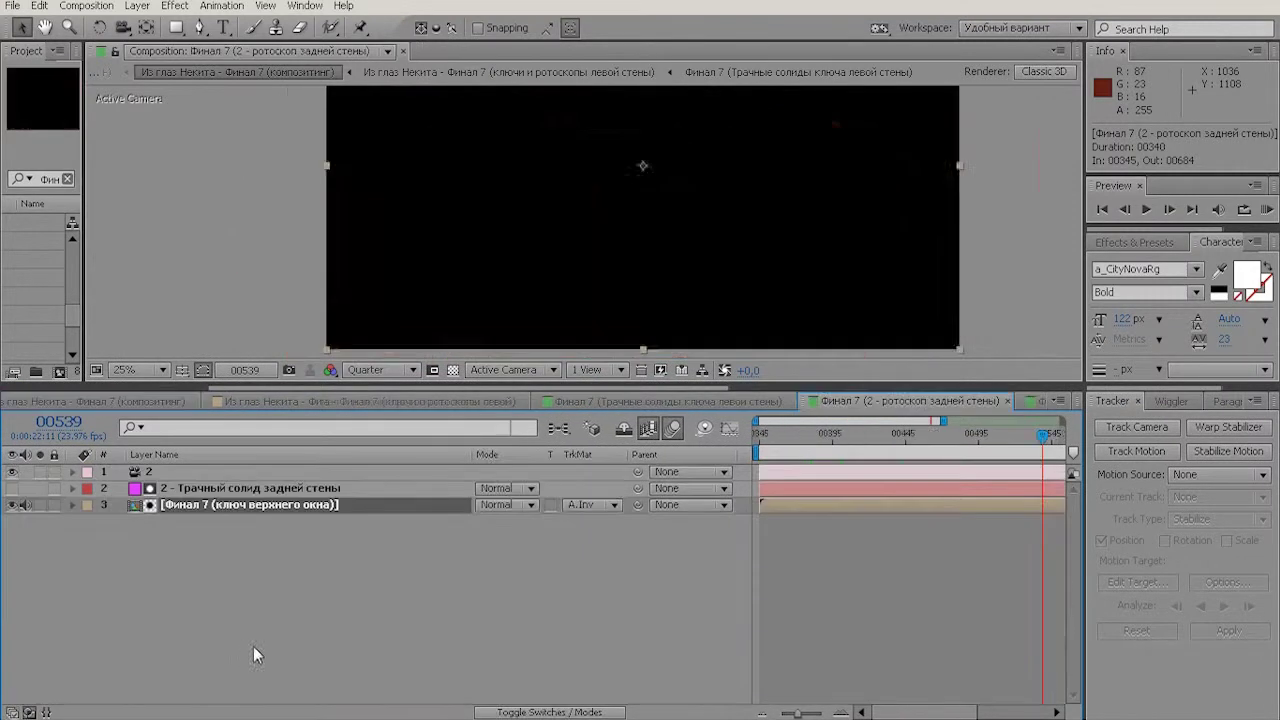
{"action": "left_click", "coordinate": [227, 490]}
{"action": "key", "text": "m"}
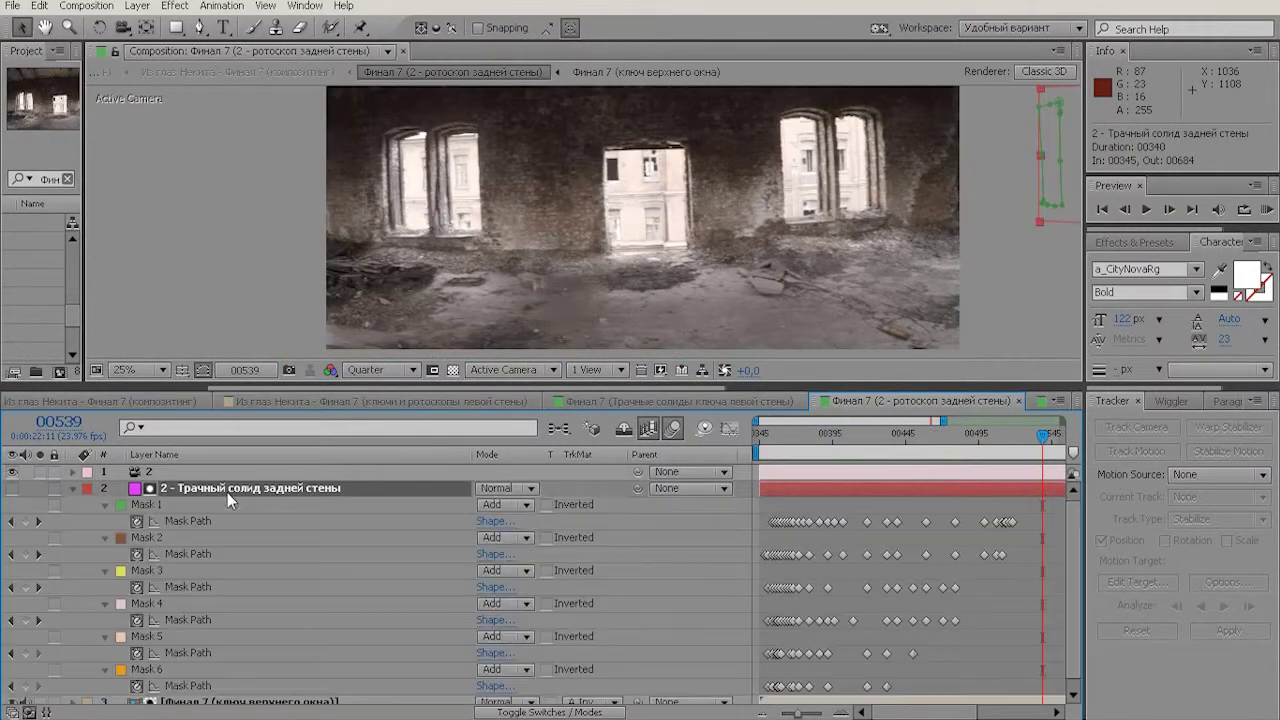
{"action": "left_click", "coordinate": [904, 450]}
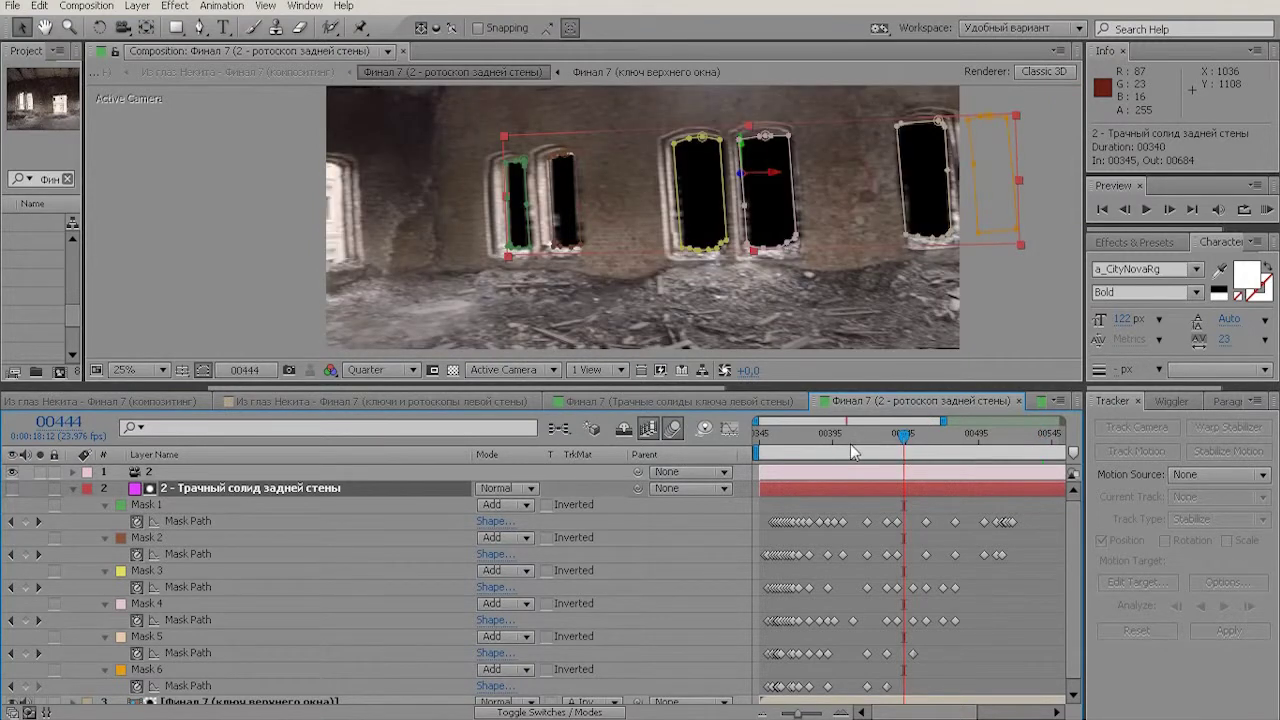
- Expand the back-wall solid's full mask properties, review the keyframes and settings of its masks, and collapse the layer again
{"action": "left_click", "coordinate": [79, 489]}
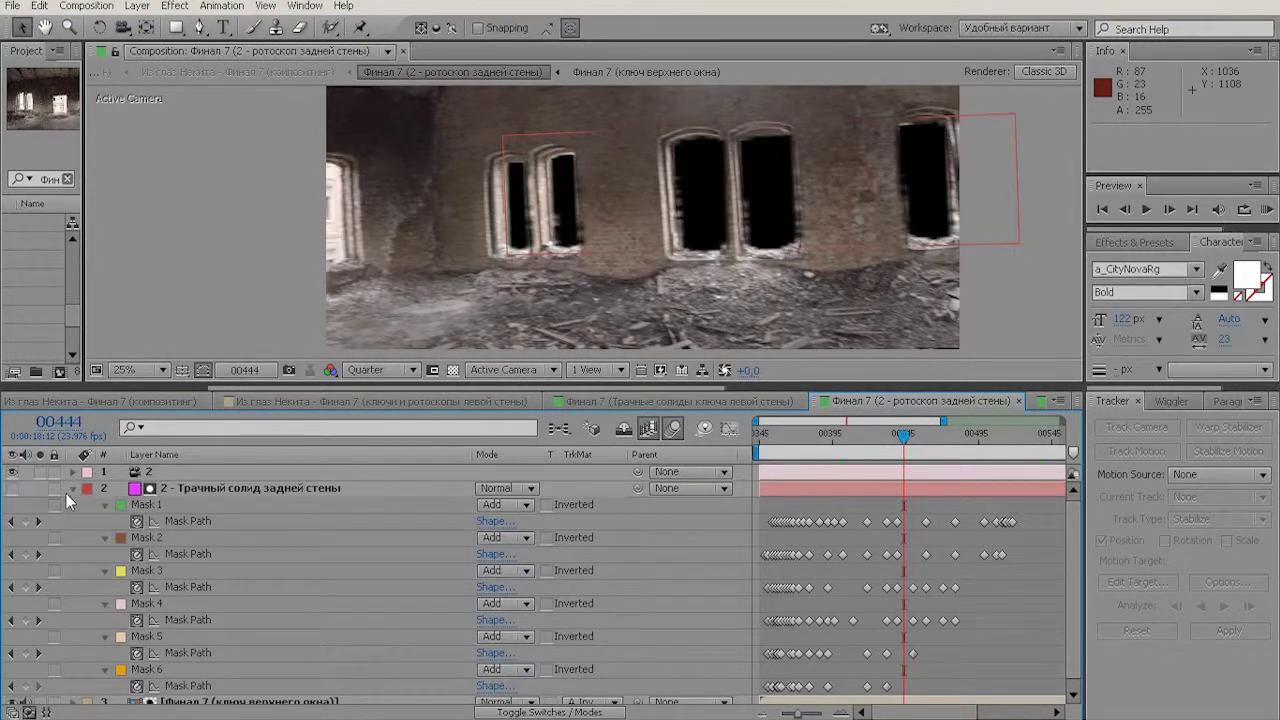
{"action": "left_click", "coordinate": [72, 488]}
{"action": "left_click", "coordinate": [173, 486]}
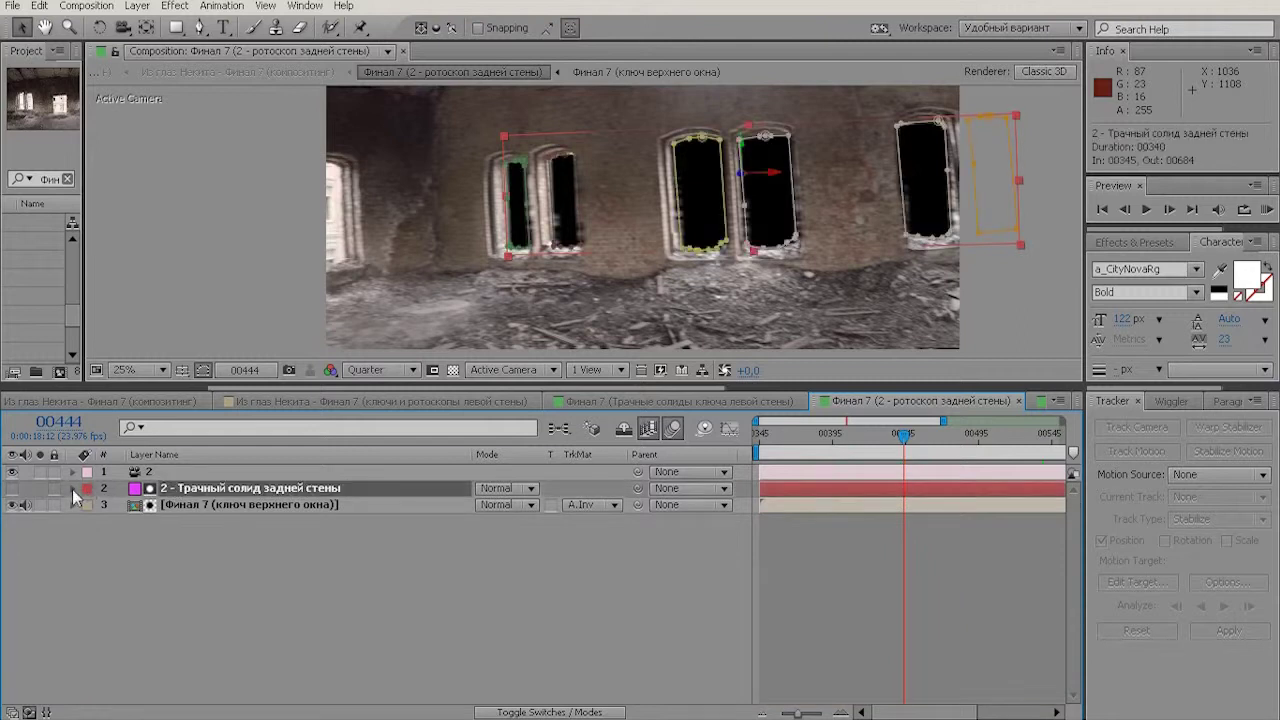
{"action": "left_click", "coordinate": [72, 489]}
{"action": "scroll", "coordinate": [839, 572], "scroll_direction": "down", "scroll_amount": 6}
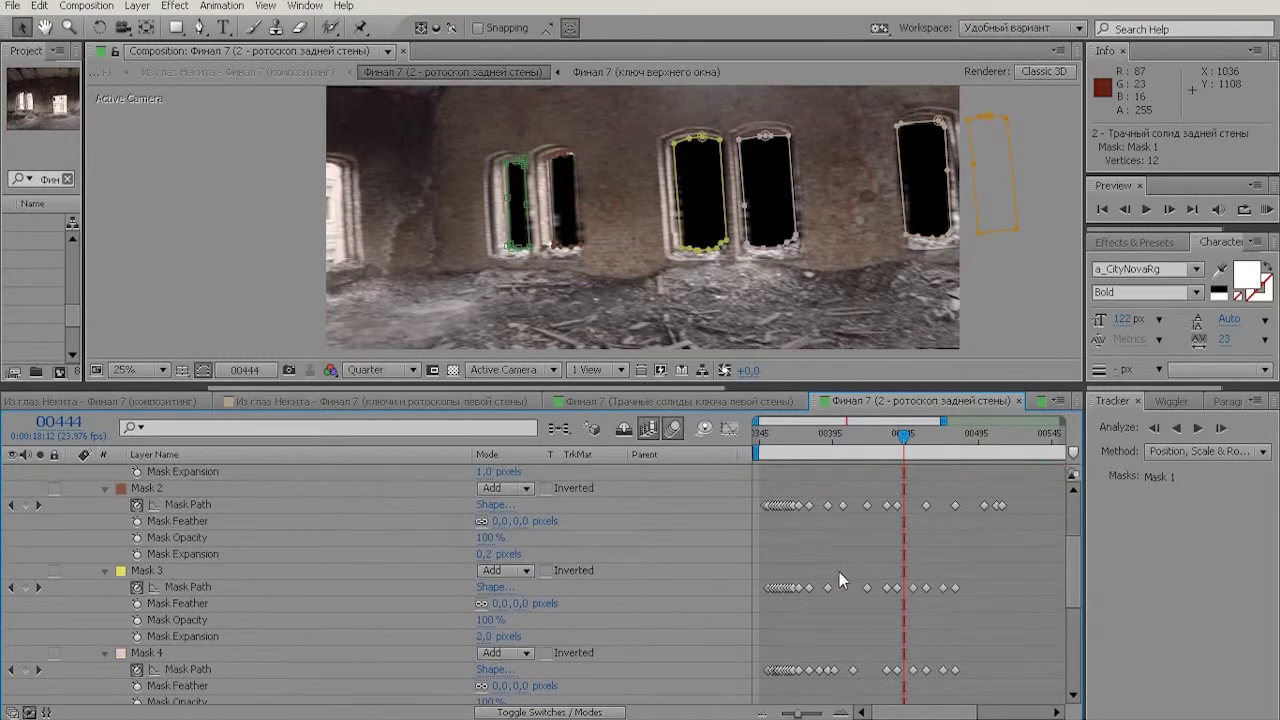
{"action": "scroll", "coordinate": [736, 570], "scroll_direction": "up", "scroll_amount": 6}
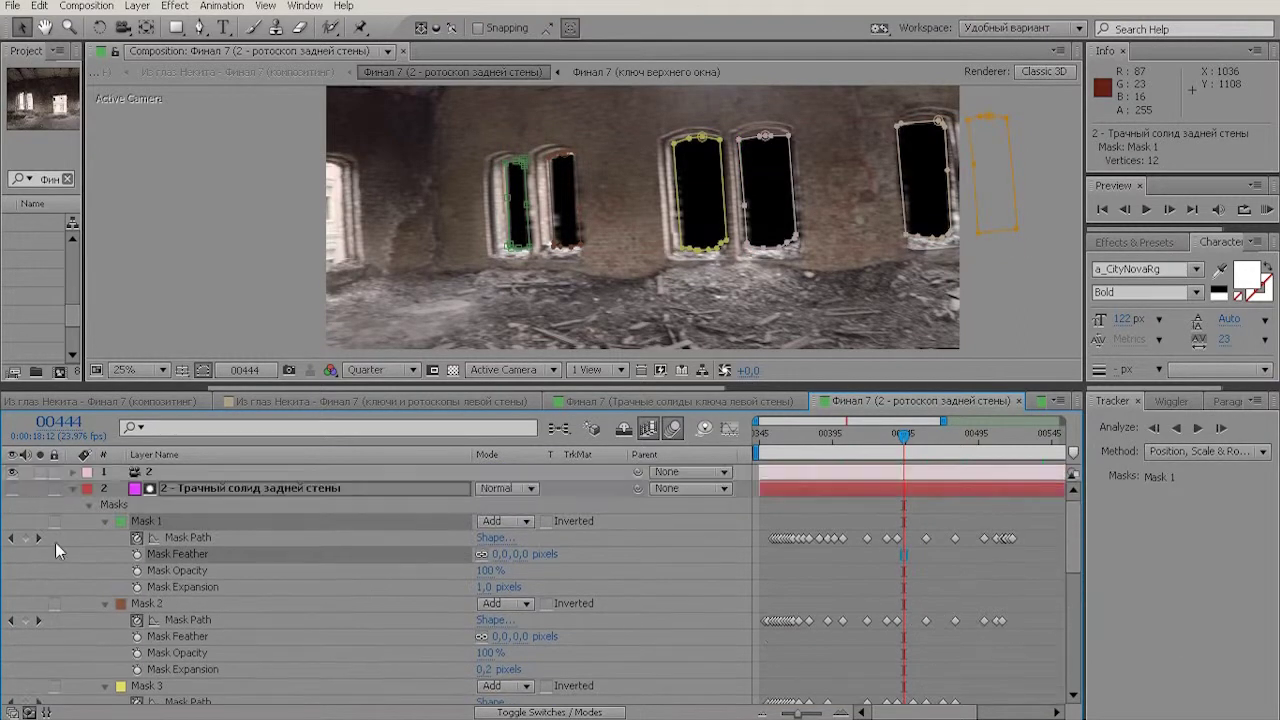
{"action": "left_click", "coordinate": [72, 488]}
- Open the nested "Финал 7 (ключ верхнего окна)" composition and view its keyed footage layers around the round upper window
{"action": "left_click", "coordinate": [160, 505]}
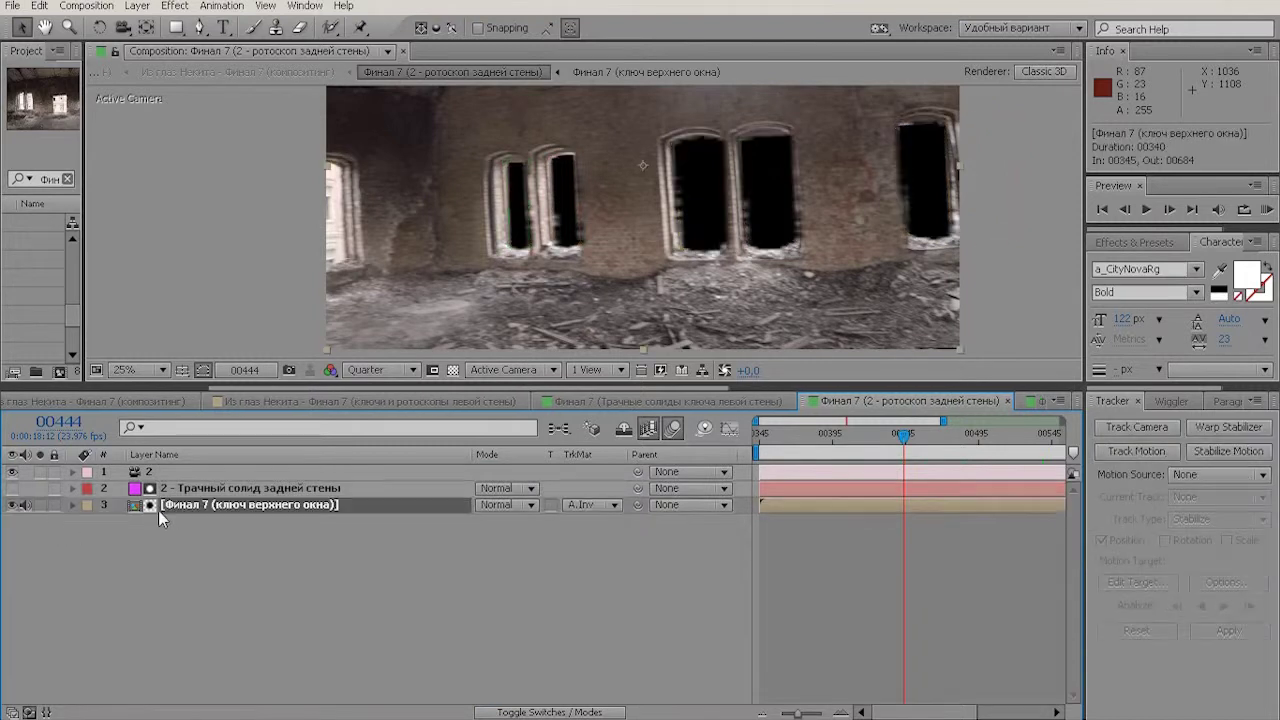
{"action": "double_click", "coordinate": [254, 511]}
{"action": "left_click", "coordinate": [243, 489]}
{"action": "left_click", "coordinate": [231, 517]}
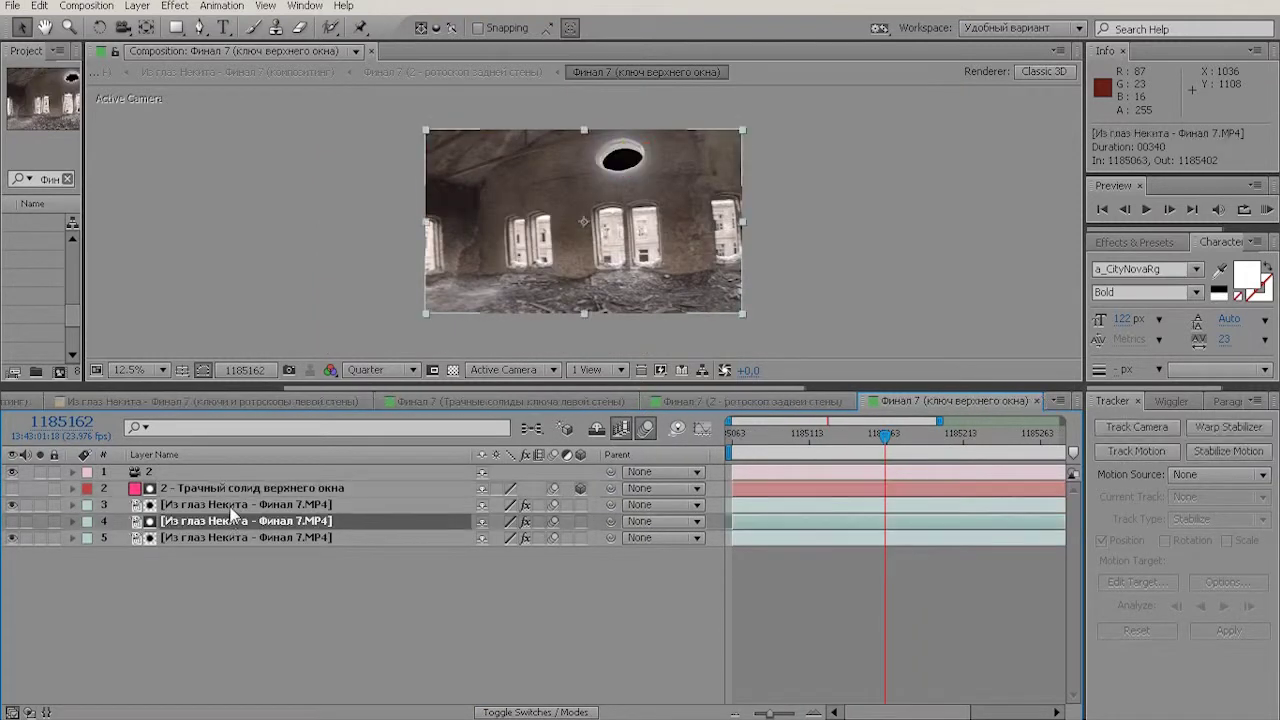
{"action": "left_click", "coordinate": [235, 505]}
{"action": "scroll", "coordinate": [614, 148], "scroll_direction": "up", "scroll_amount": 4}
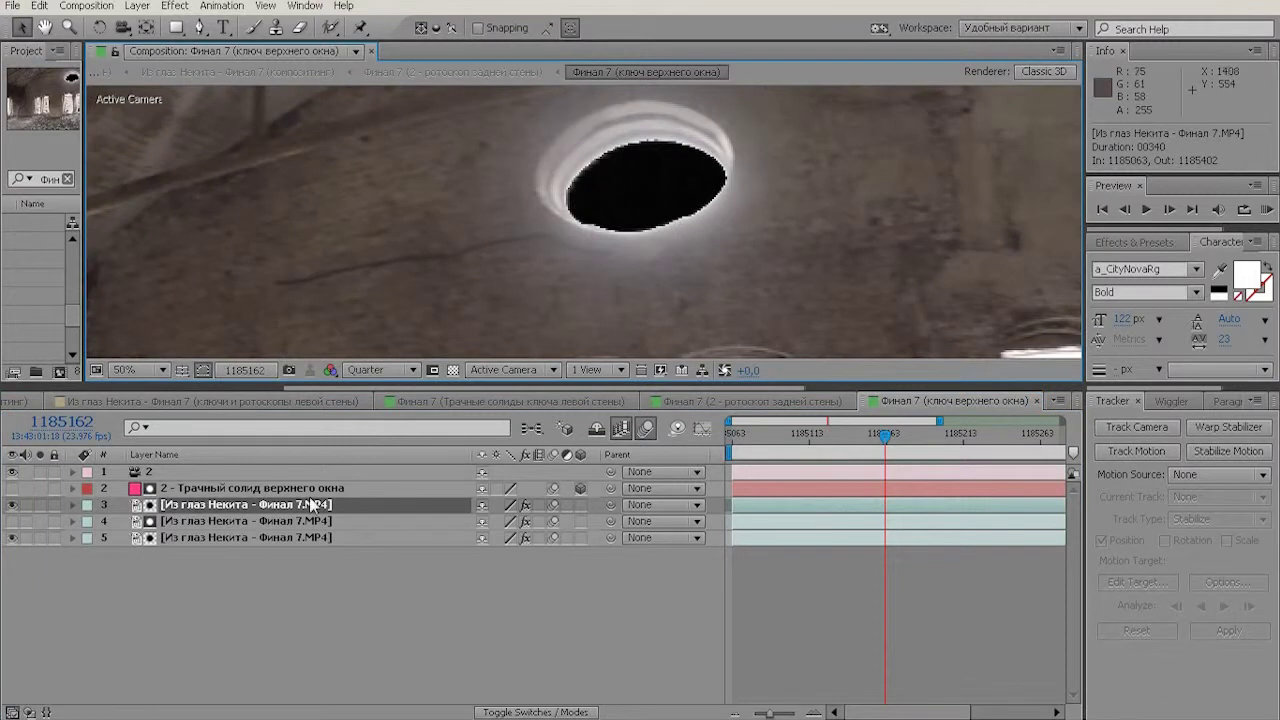
- Select the "2 - Трачный солид верхнего окна" layer and inspect its mask outline around the round window up close
{"action": "left_click", "coordinate": [205, 490]}
{"action": "left_click_drag", "start_coordinate": [697, 268], "coordinate": [676, 350]}
{"action": "scroll", "coordinate": [669, 298], "scroll_direction": "up", "scroll_amount": 2}
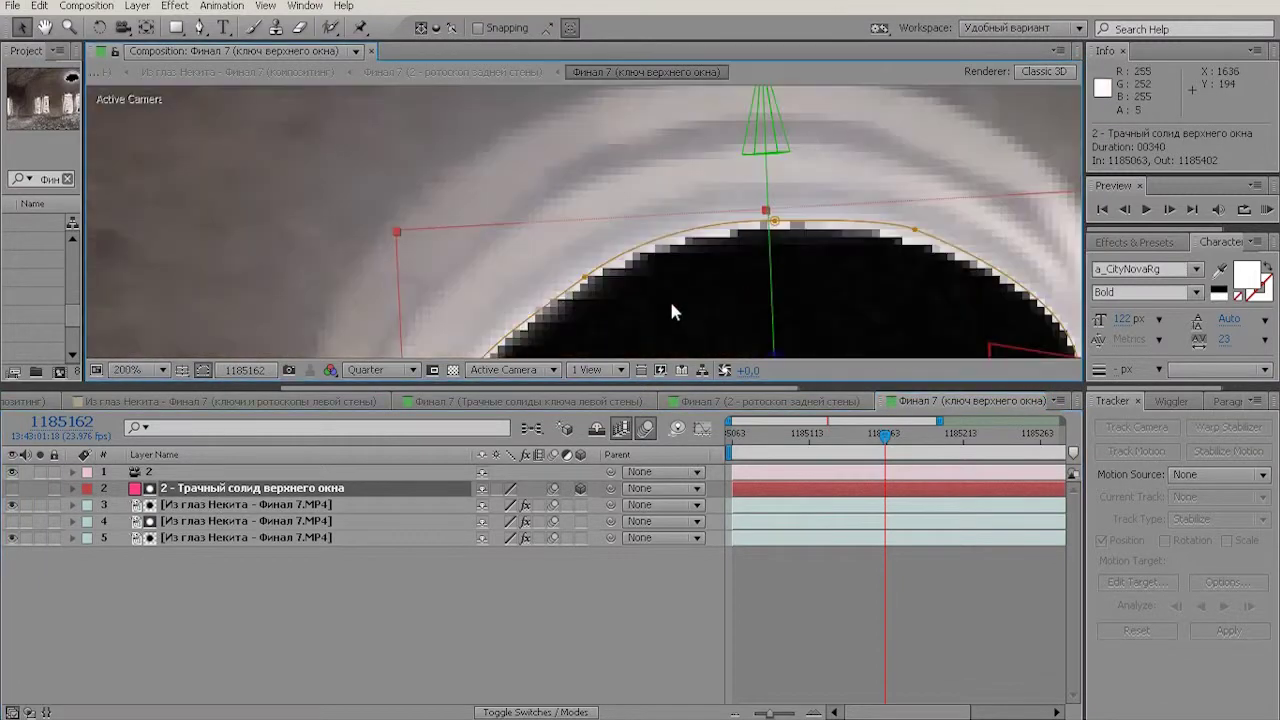
{"action": "scroll", "coordinate": [860, 276], "scroll_direction": "down", "scroll_amount": 2}
{"action": "left_click_drag", "start_coordinate": [861, 276], "coordinate": [752, 194]}
{"action": "scroll", "coordinate": [585, 241], "scroll_direction": "up", "scroll_amount": 2}
{"action": "left_click_drag", "start_coordinate": [585, 241], "coordinate": [648, 302]}
{"action": "scroll", "coordinate": [631, 300], "scroll_direction": "down", "scroll_amount": 2}
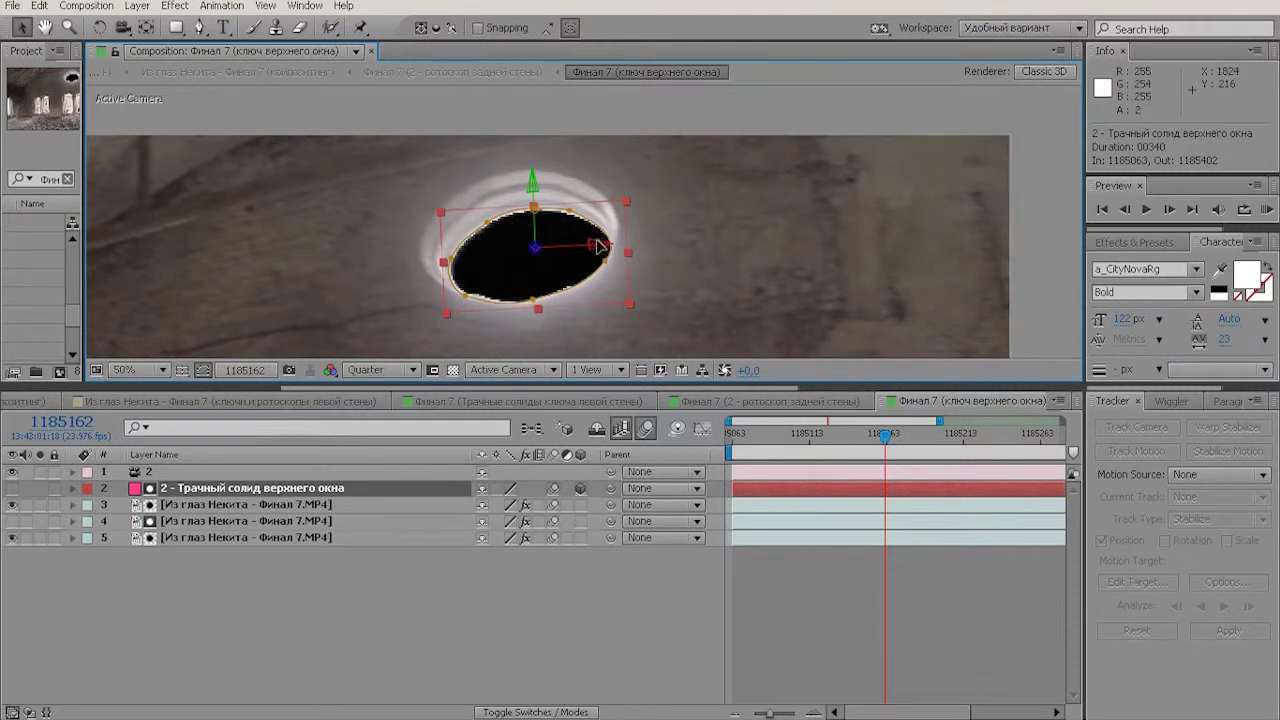
- Return to the main compositing composition and review the layer stack down to "5 - Мануальный трак левых задних окон"
{"action": "left_click", "coordinate": [455, 75]}
{"action": "left_click", "coordinate": [240, 72]}
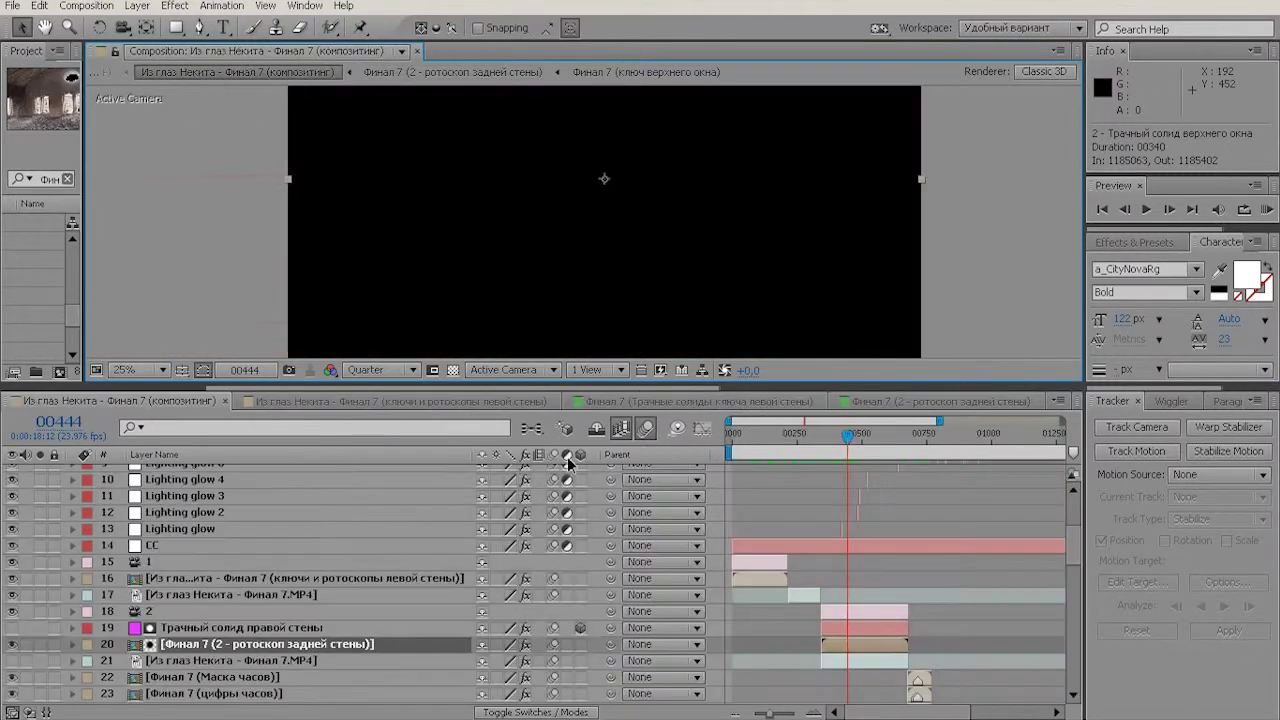
{"action": "left_click", "coordinate": [263, 660]}
{"action": "scroll", "coordinate": [228, 625], "scroll_direction": "down", "scroll_amount": 3}
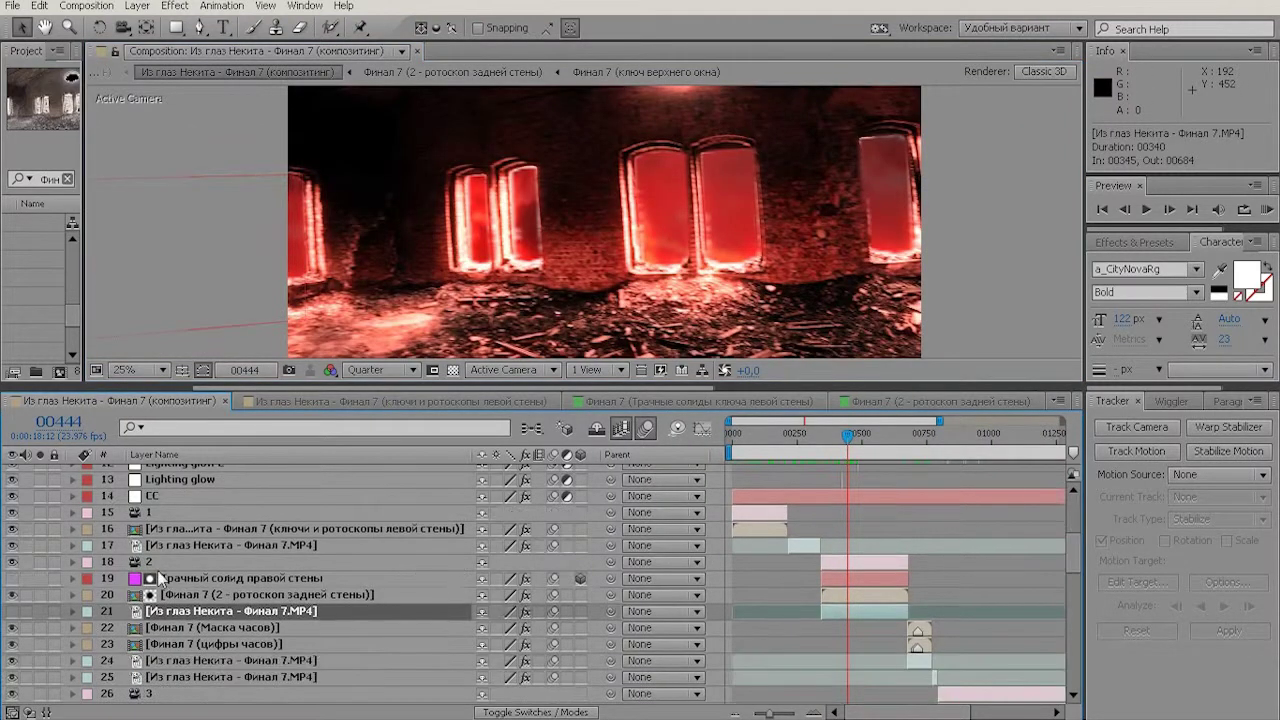
{"action": "scroll", "coordinate": [157, 590], "scroll_direction": "down", "scroll_amount": 3}
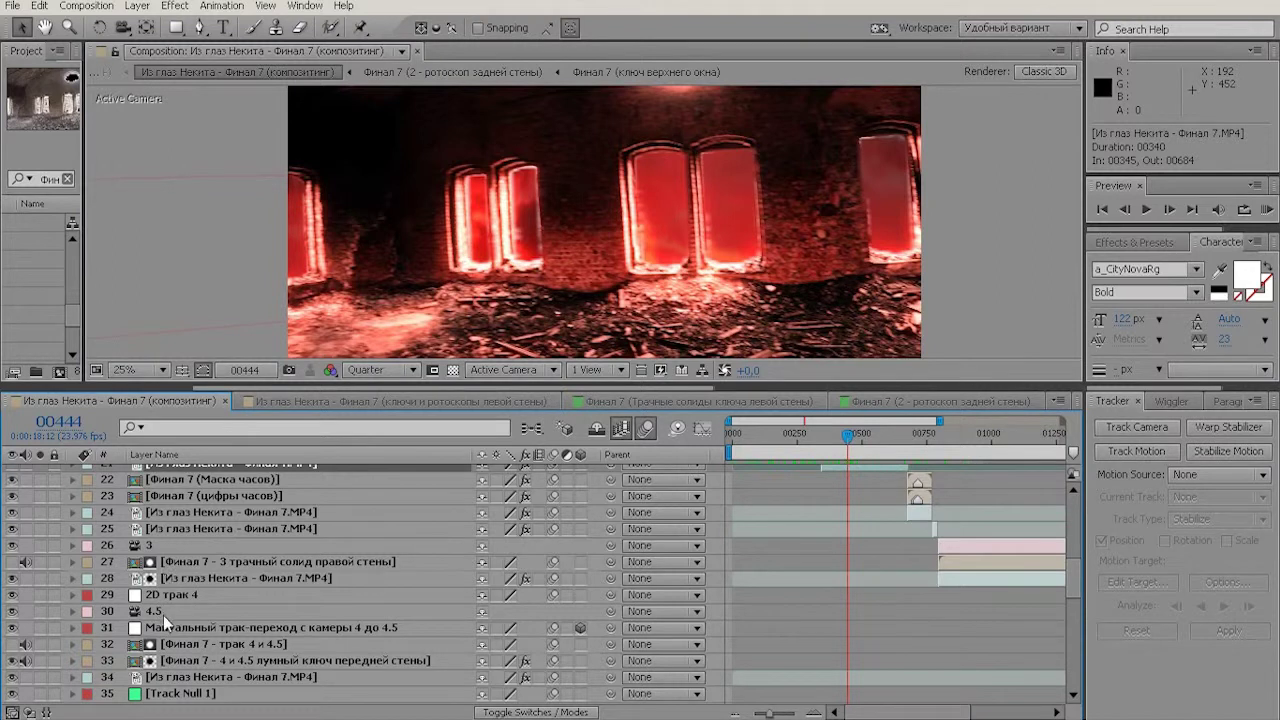
{"action": "scroll", "coordinate": [170, 620], "scroll_direction": "down", "scroll_amount": 3}
{"action": "left_click", "coordinate": [230, 611]}
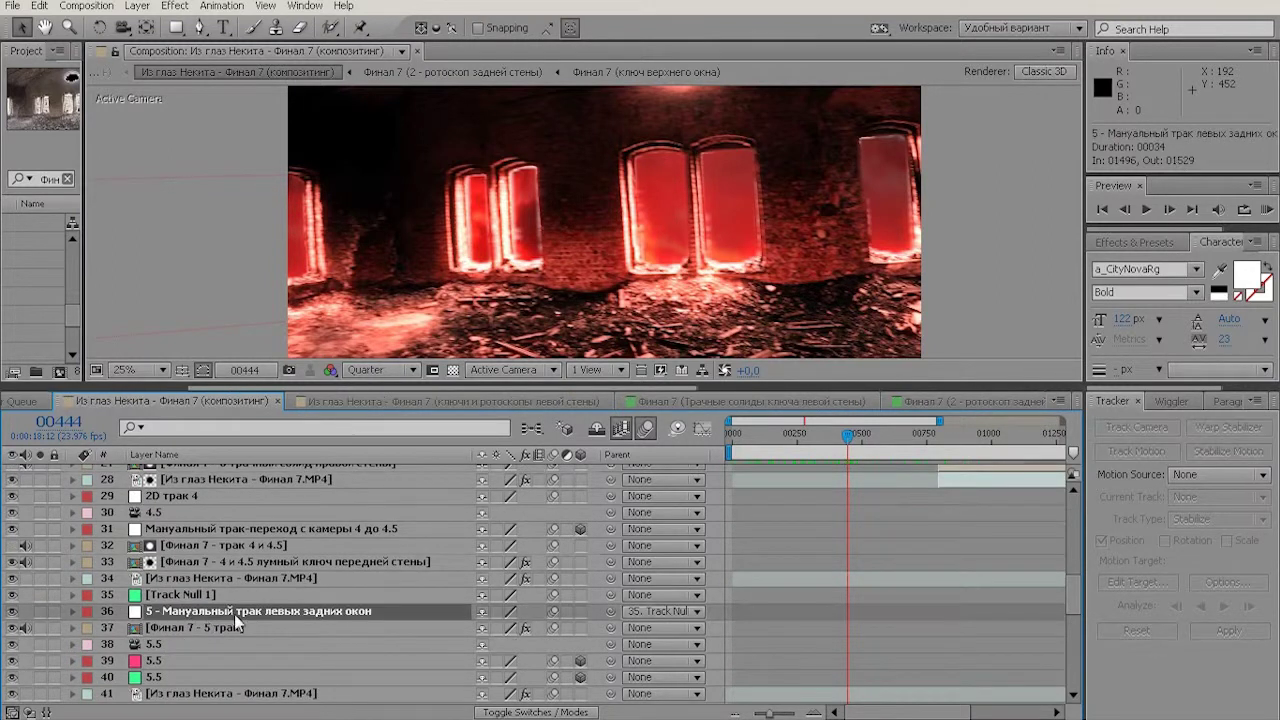
{"action": "scroll", "coordinate": [568, 627], "scroll_direction": "up", "scroll_amount": 1}
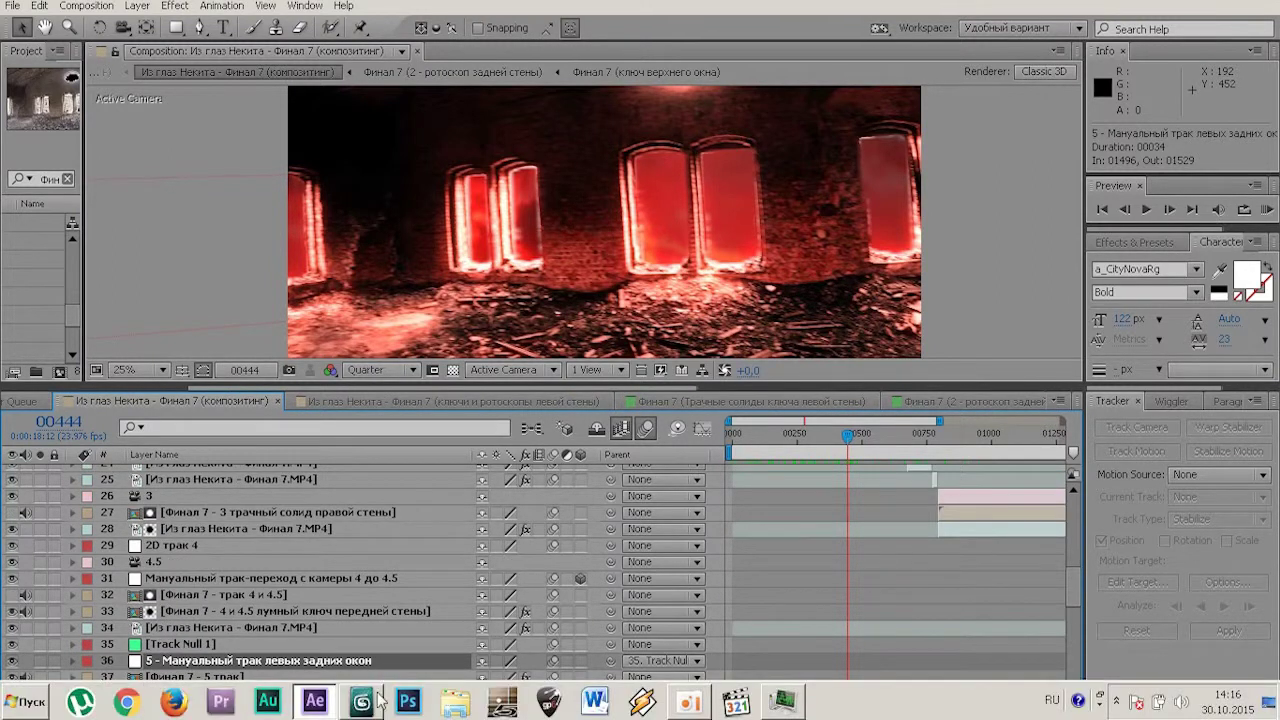
- Widen the visible timeline range and check the motion-blurred composite at frames 1441, 1447, 1463 and 1469 alongside the manual track layer
{"action": "left_click_drag", "start_coordinate": [772, 714], "coordinate": [758, 714]}
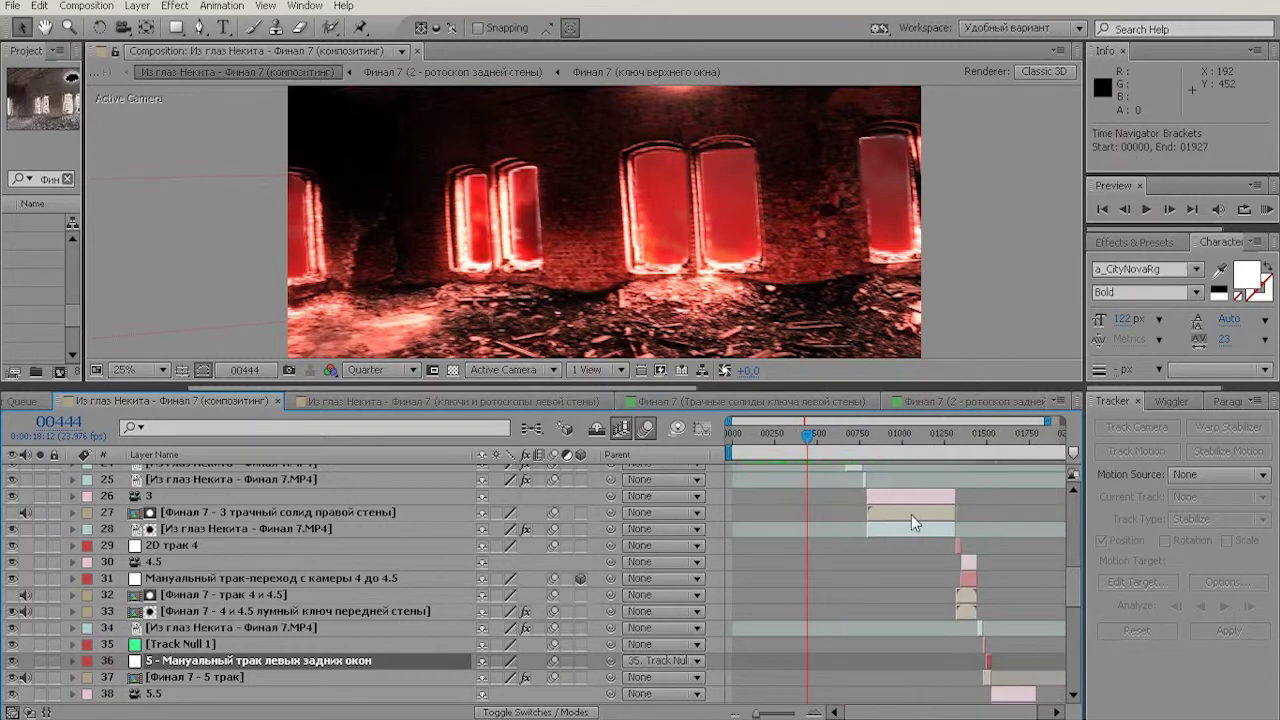
{"action": "left_click", "coordinate": [976, 440]}
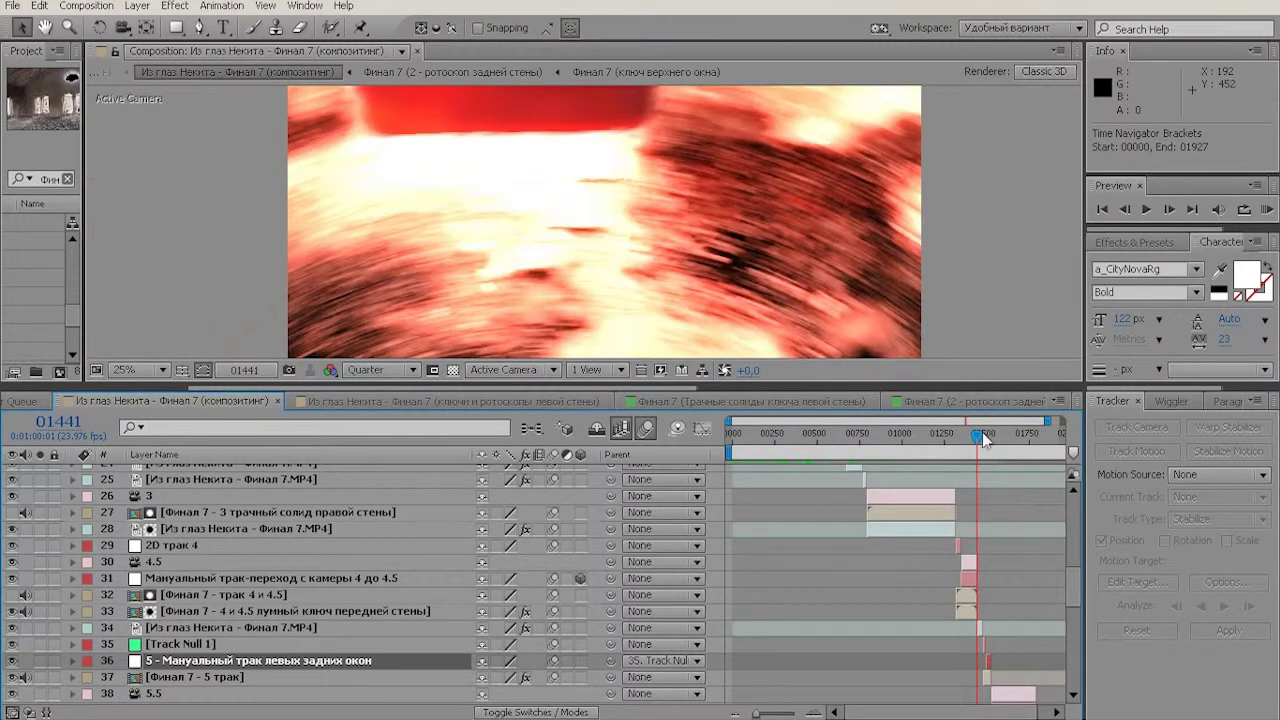
{"action": "left_click_drag", "start_coordinate": [982, 434], "coordinate": [985, 434]}
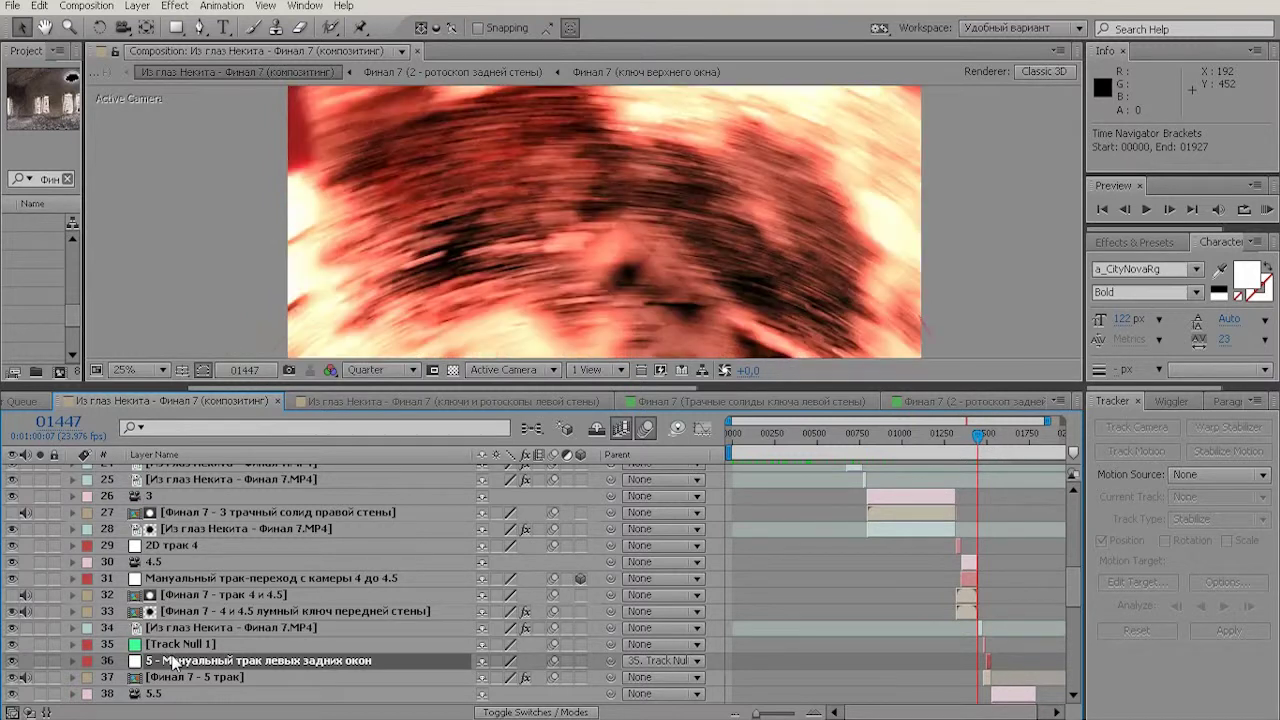
{"action": "scroll", "coordinate": [622, 306], "scroll_direction": "down", "scroll_amount": 2}
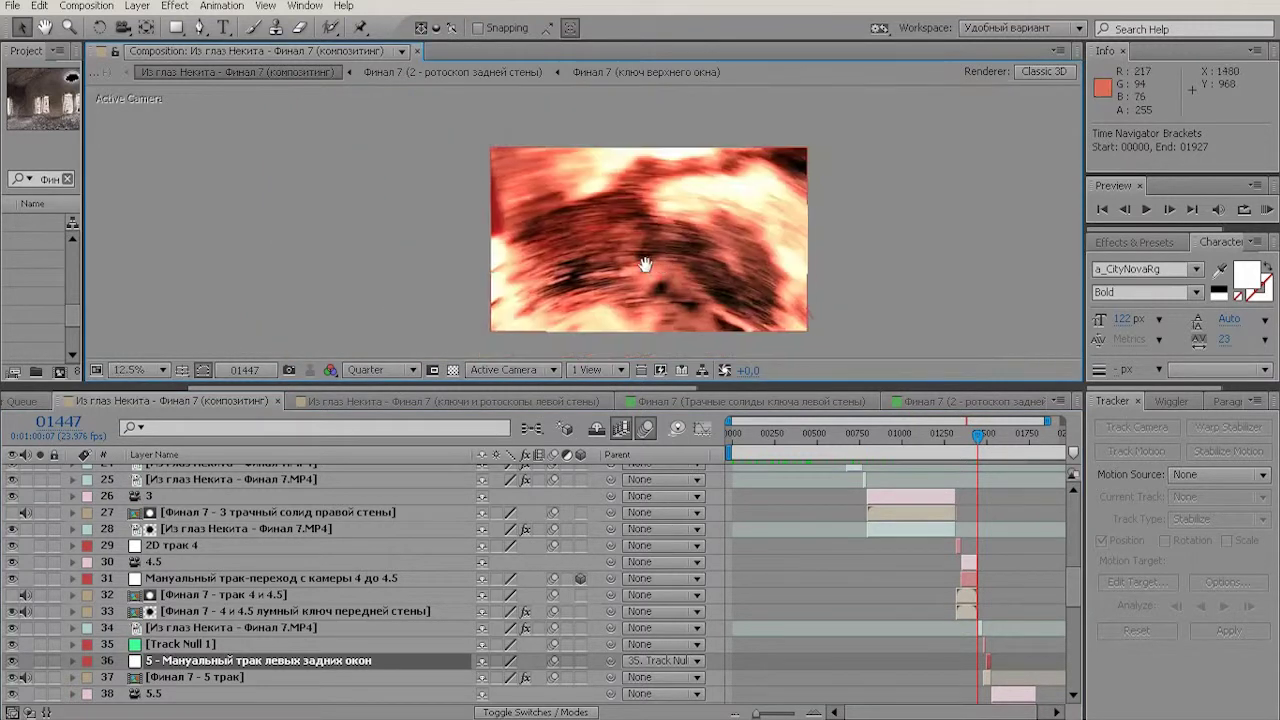
{"action": "left_click", "coordinate": [983, 432]}
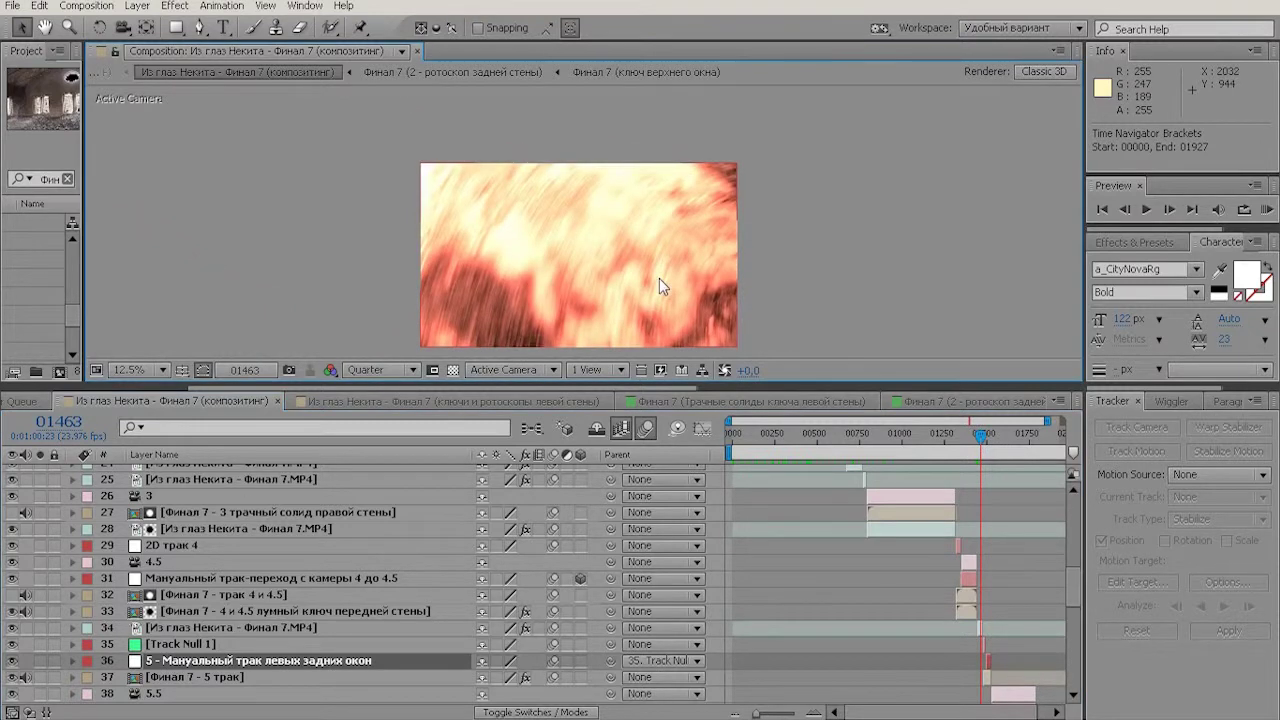
{"action": "scroll", "coordinate": [659, 278], "scroll_direction": "up", "scroll_amount": 2}
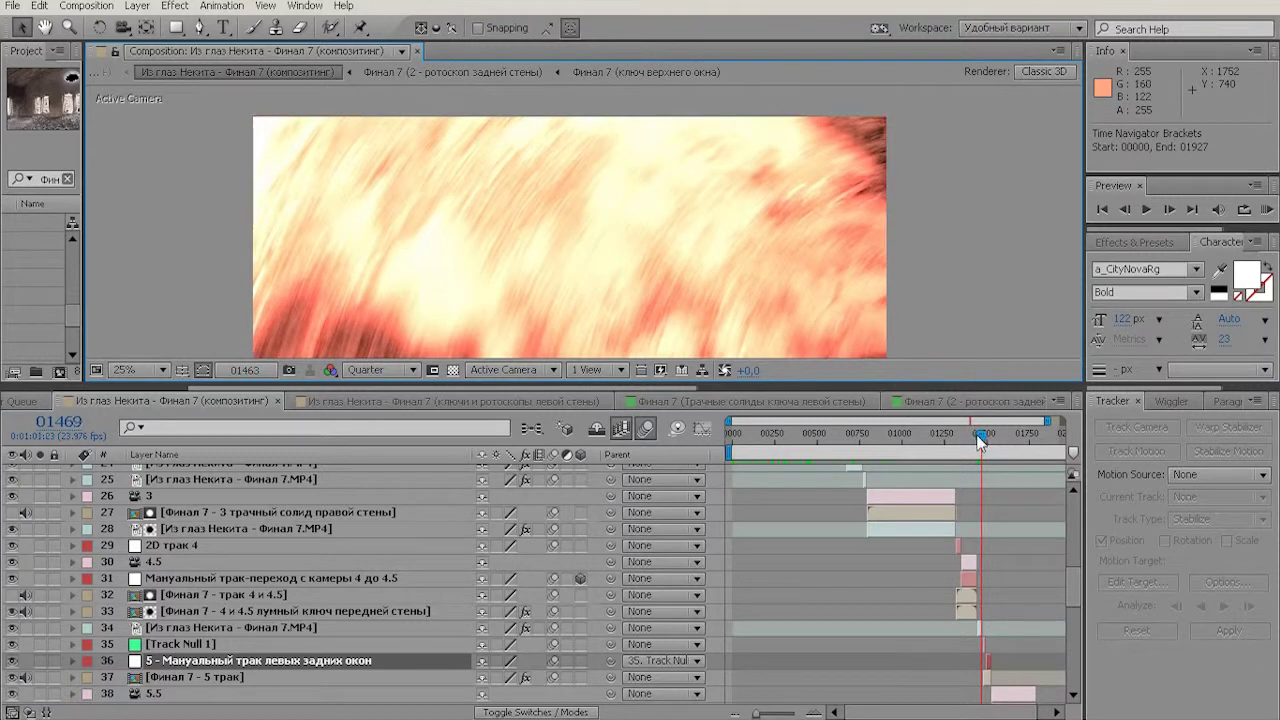
{"action": "left_click", "coordinate": [205, 676]}
{"action": "left_click", "coordinate": [206, 664]}
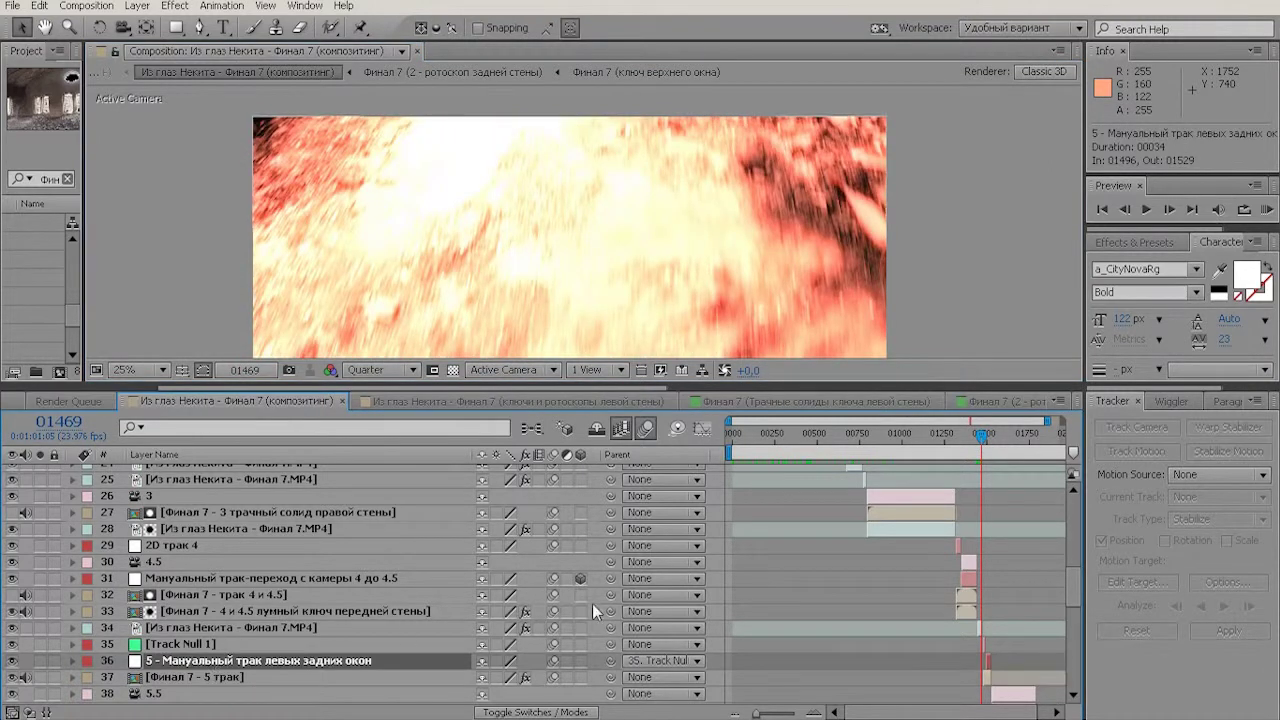
- Inspect the glowing windows up close at frame 1375, select footage layer 34, and view the composite at frame 1204
{"action": "left_click", "coordinate": [966, 438]}
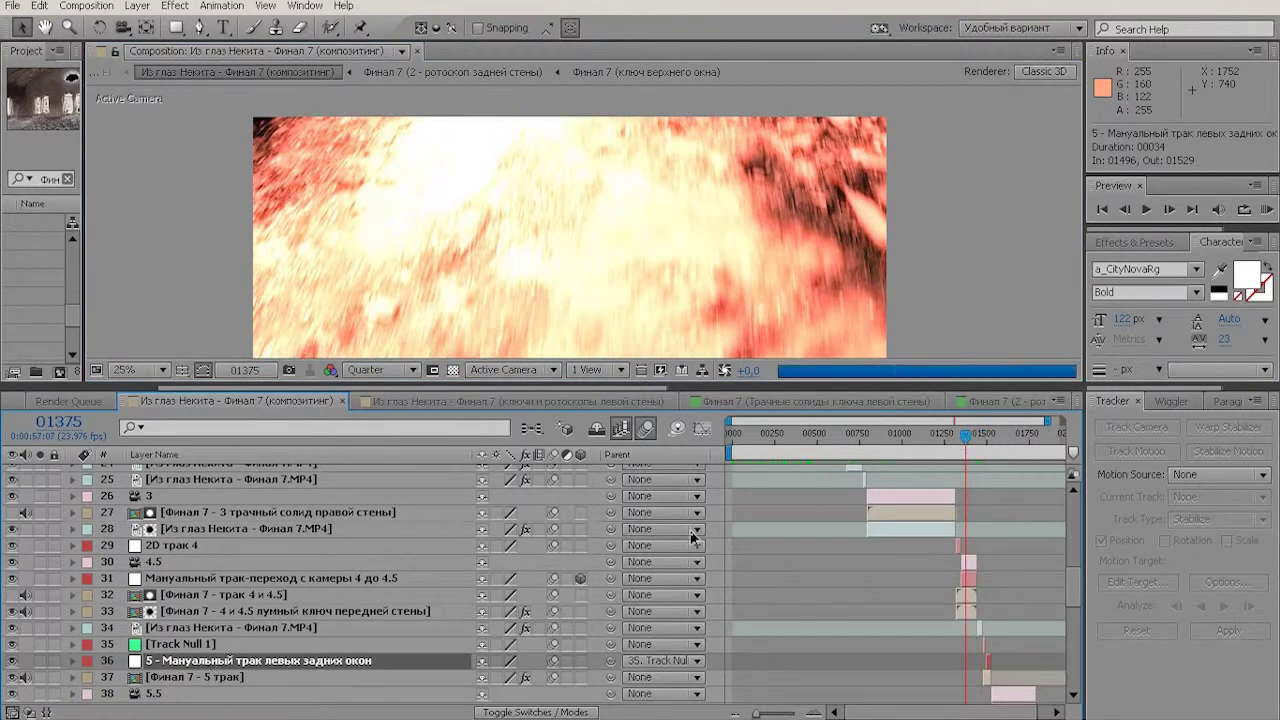
{"action": "scroll", "coordinate": [560, 191], "scroll_direction": "up", "scroll_amount": 4}
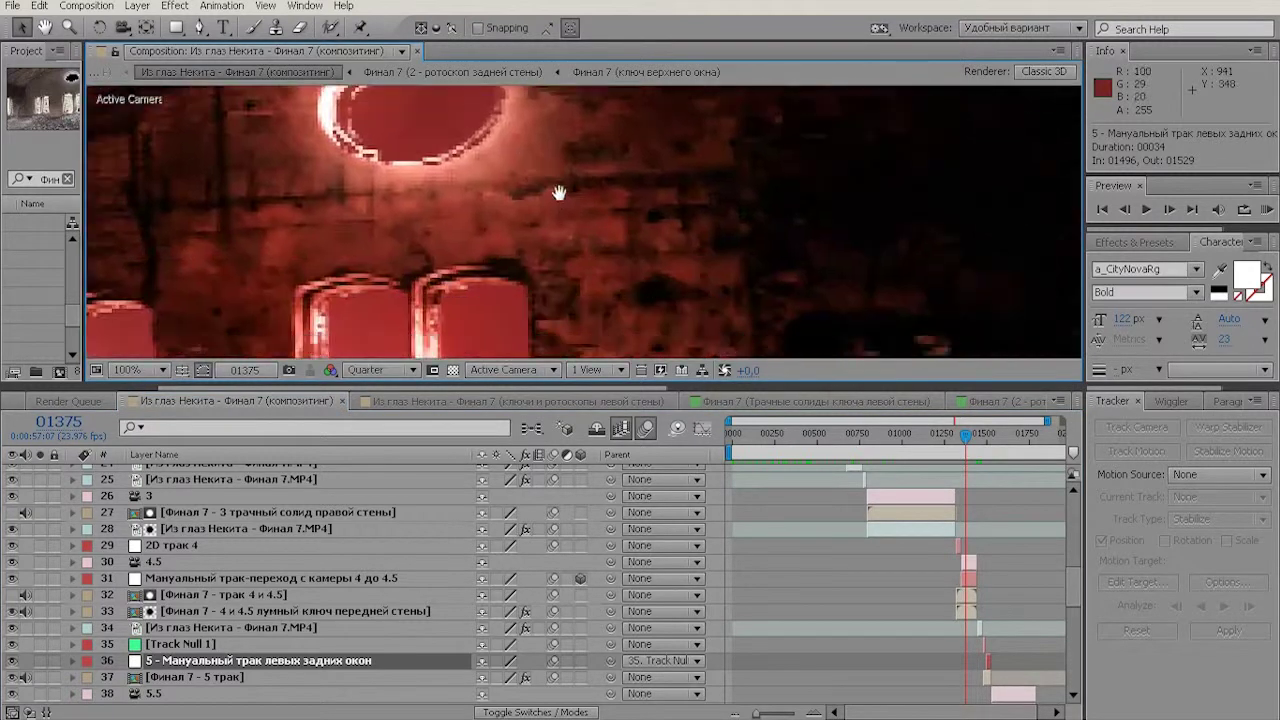
{"action": "scroll", "coordinate": [594, 243], "scroll_direction": "down", "scroll_amount": 2}
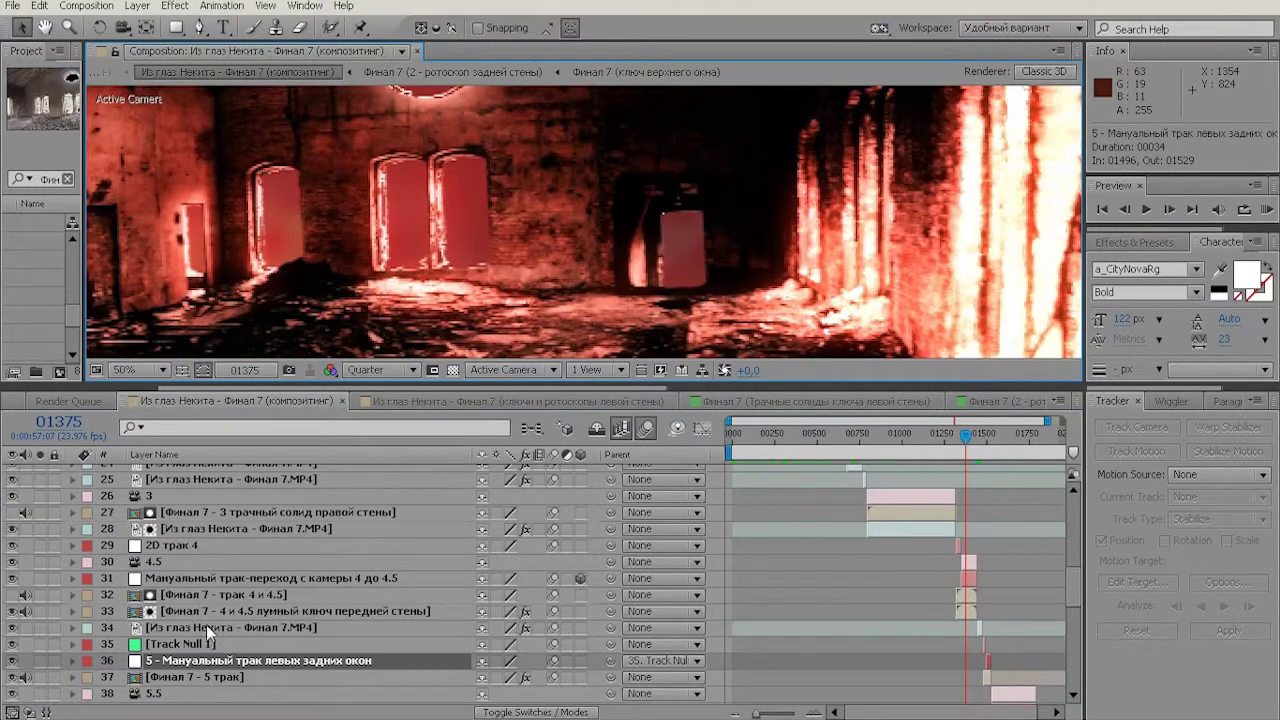
{"action": "left_click", "coordinate": [206, 624]}
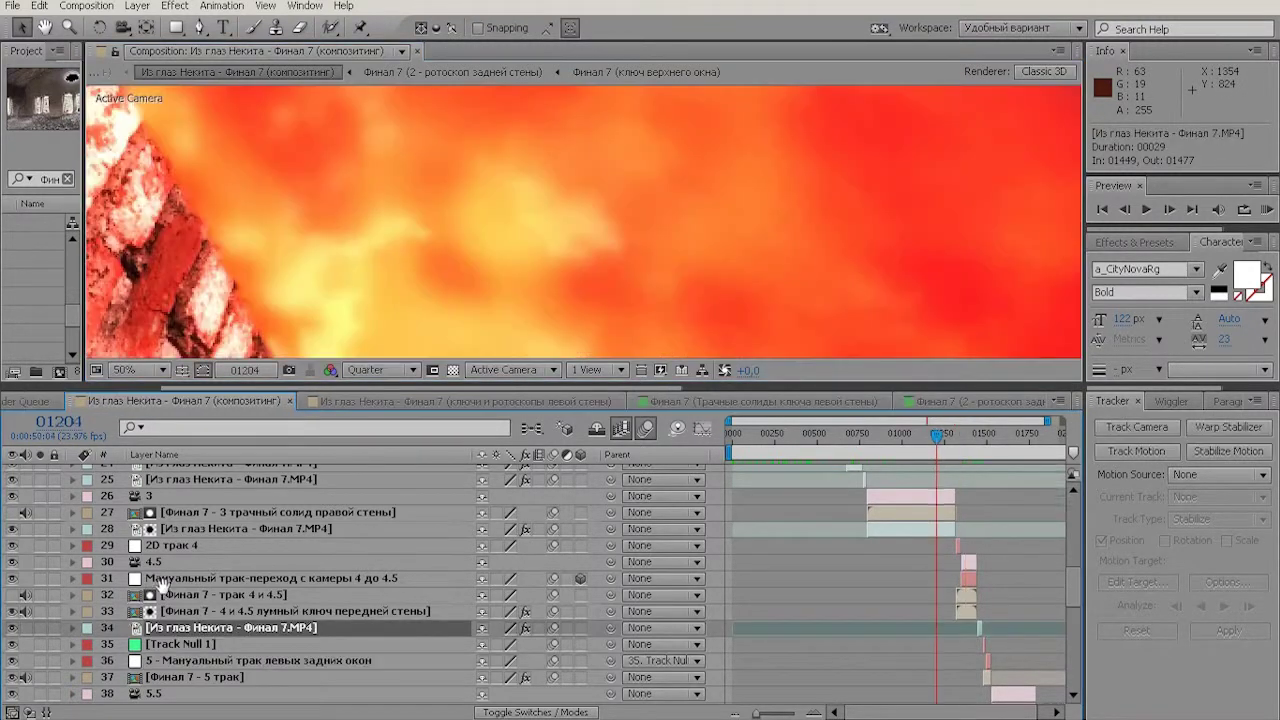
- Review the stacked "Эпичный выброс" layers with their parent links, and check the fiery sky in the composite at frame 1259
{"action": "scroll", "coordinate": [175, 611], "scroll_direction": "up", "scroll_amount": 1}
{"action": "scroll", "coordinate": [230, 641], "scroll_direction": "down", "scroll_amount": 10}
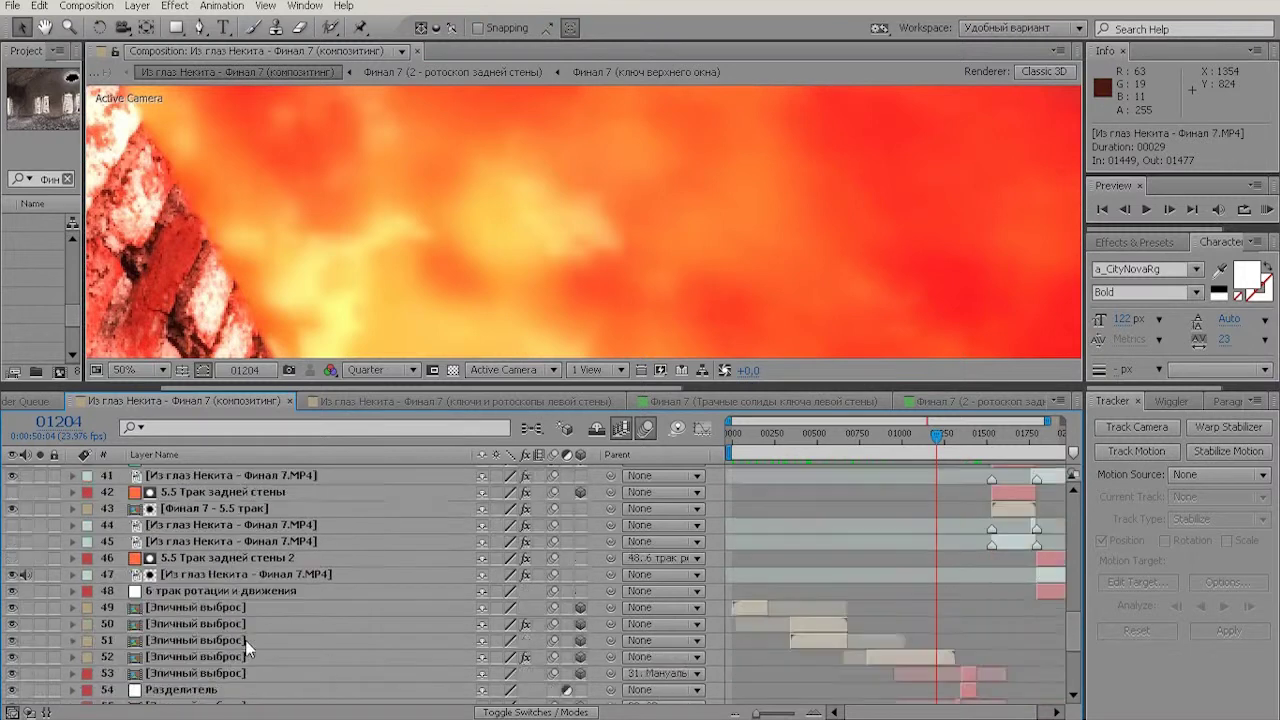
{"action": "scroll", "coordinate": [255, 629], "scroll_direction": "up", "scroll_amount": 4}
{"action": "left_click", "coordinate": [193, 552]}
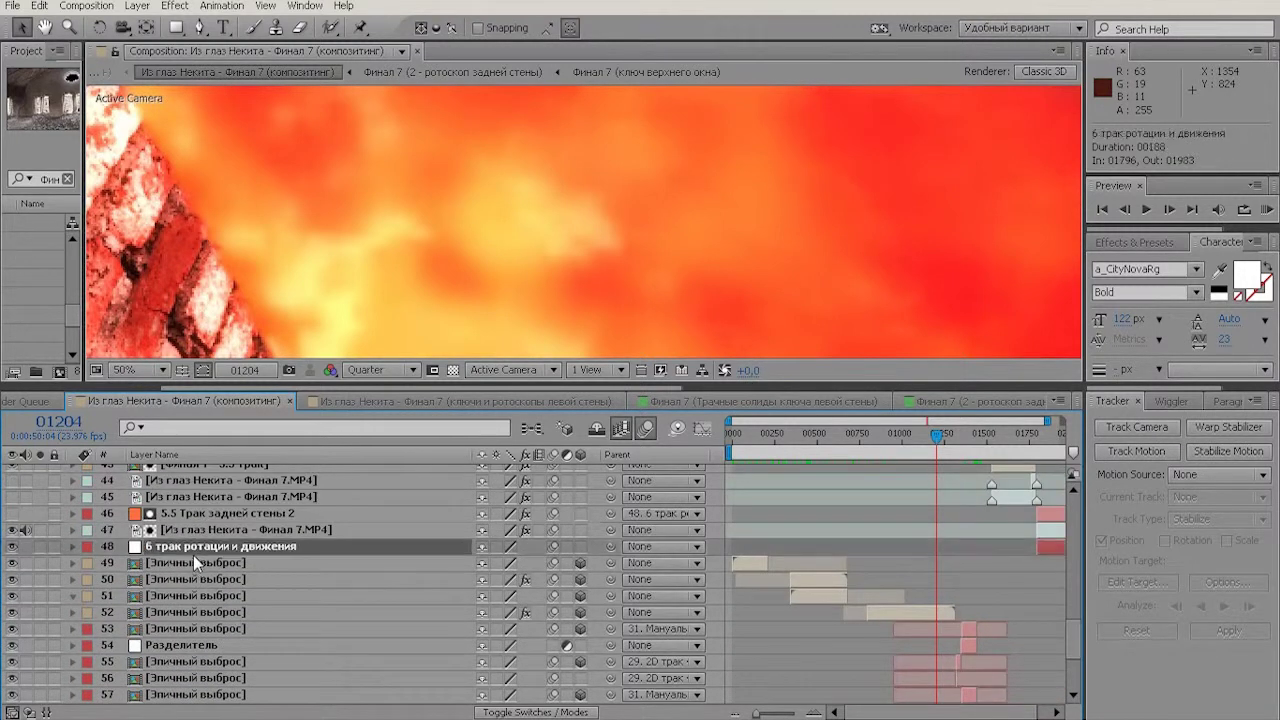
{"action": "left_click", "coordinate": [190, 566]}
{"action": "left_click", "coordinate": [188, 629]}
{"action": "scroll", "coordinate": [353, 593], "scroll_direction": "down", "scroll_amount": 3}
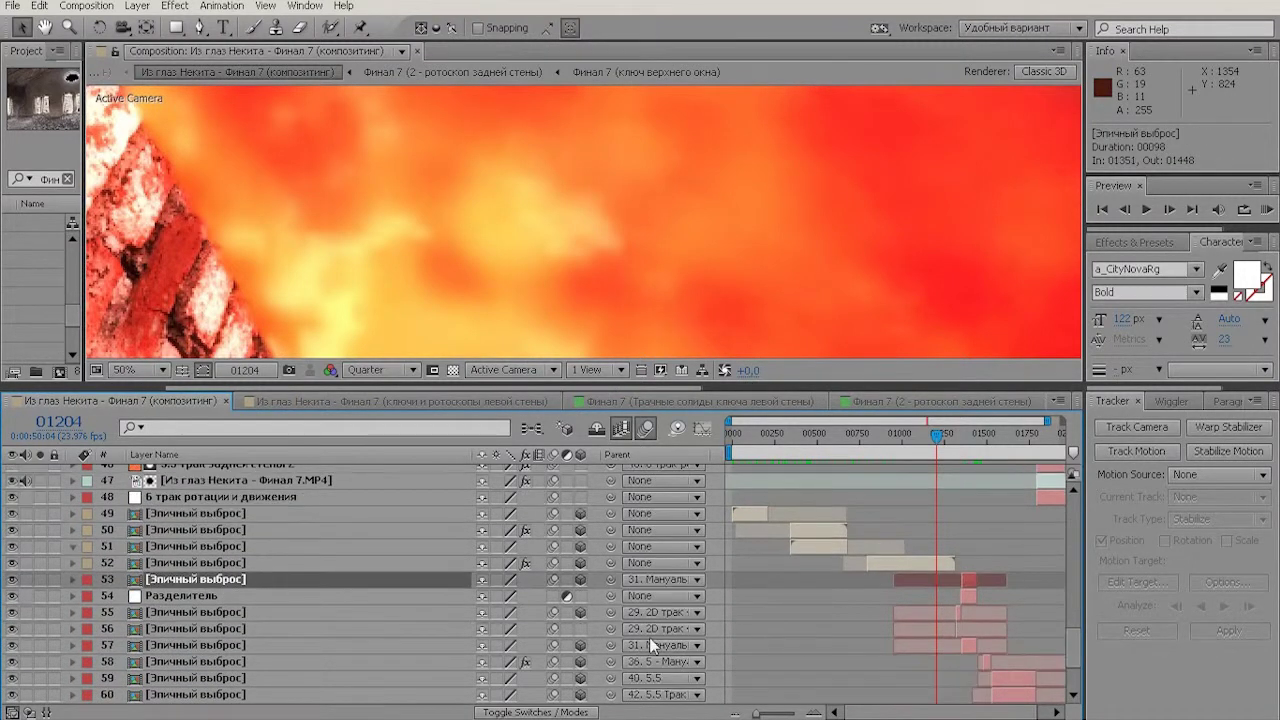
{"action": "left_click", "coordinate": [215, 565]}
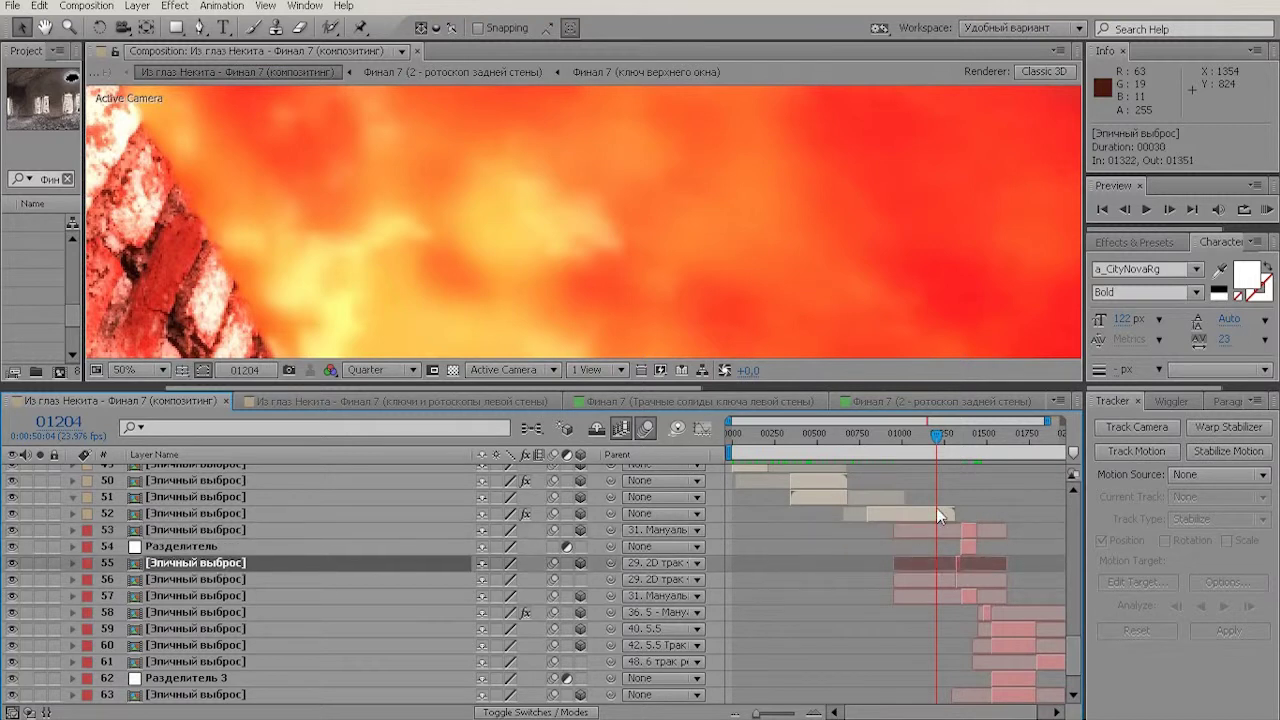
{"action": "left_click", "coordinate": [943, 435]}
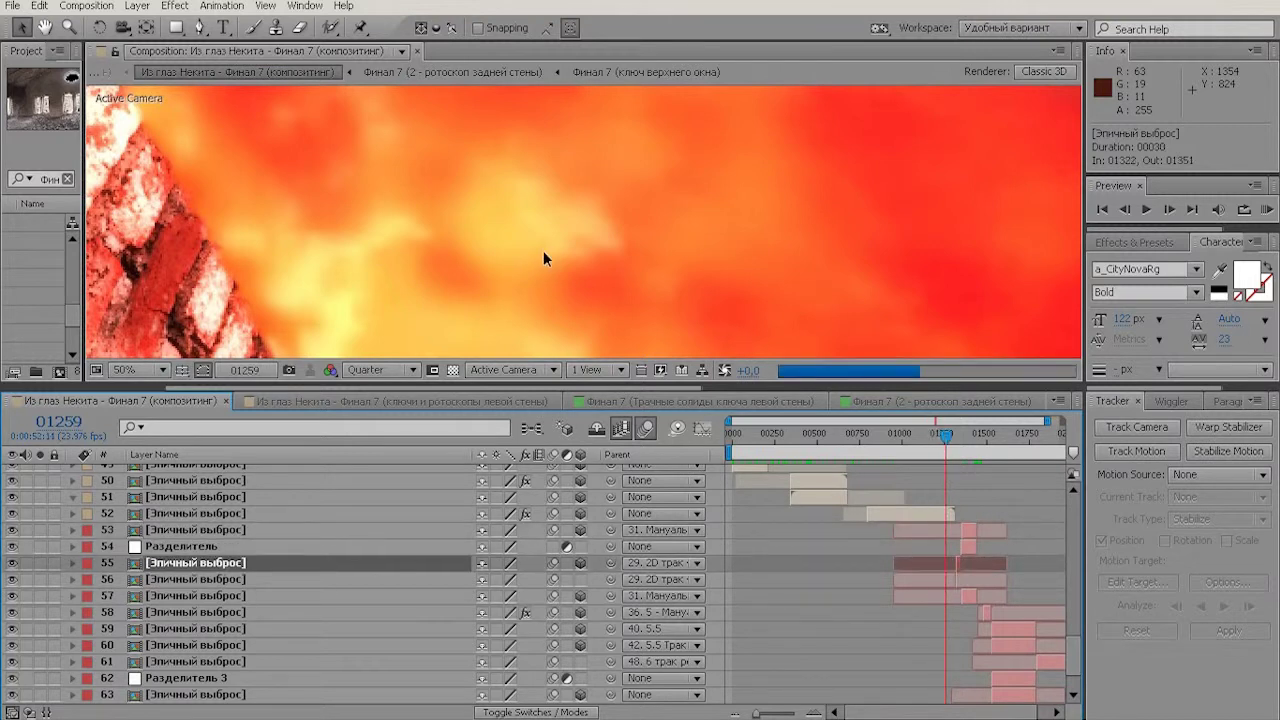
{"action": "scroll", "coordinate": [476, 320], "scroll_direction": "down", "scroll_amount": 2}
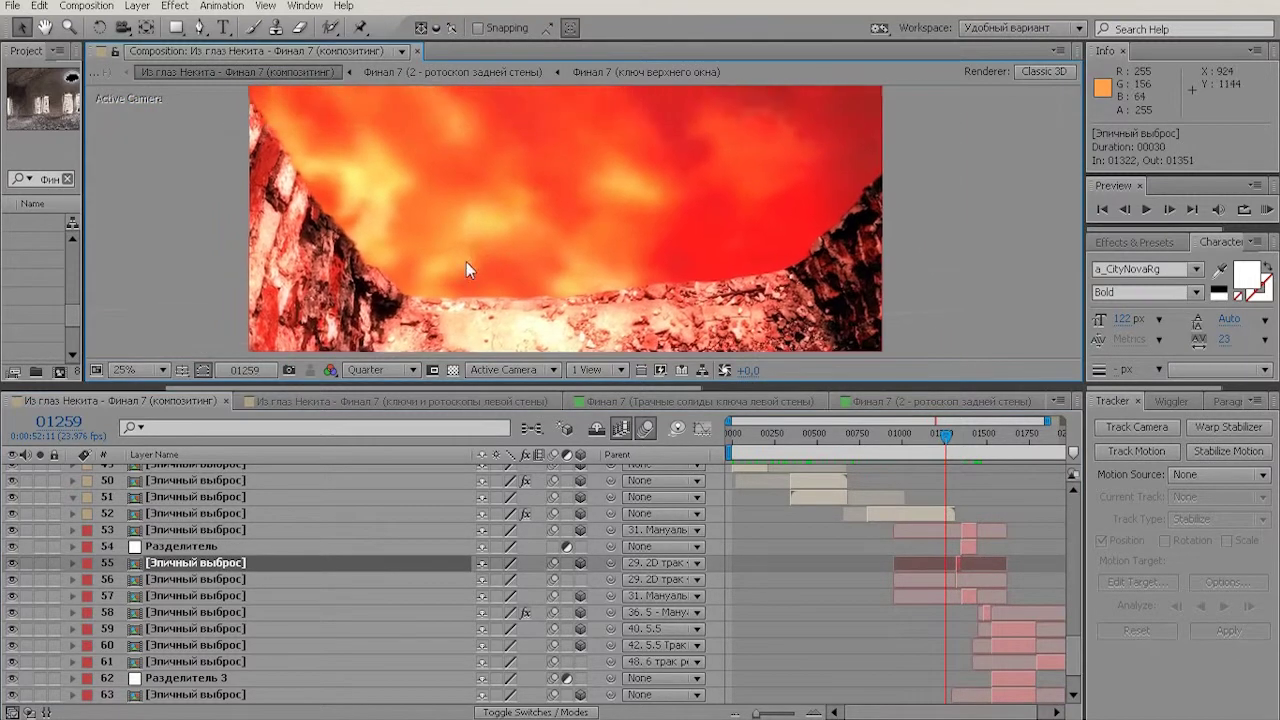
{"action": "scroll", "coordinate": [450, 300], "scroll_direction": "down", "scroll_amount": 5}
{"action": "scroll", "coordinate": [300, 580], "scroll_direction": "down", "scroll_amount": 1}
{"action": "scroll", "coordinate": [180, 658], "scroll_direction": "up", "scroll_amount": 12}
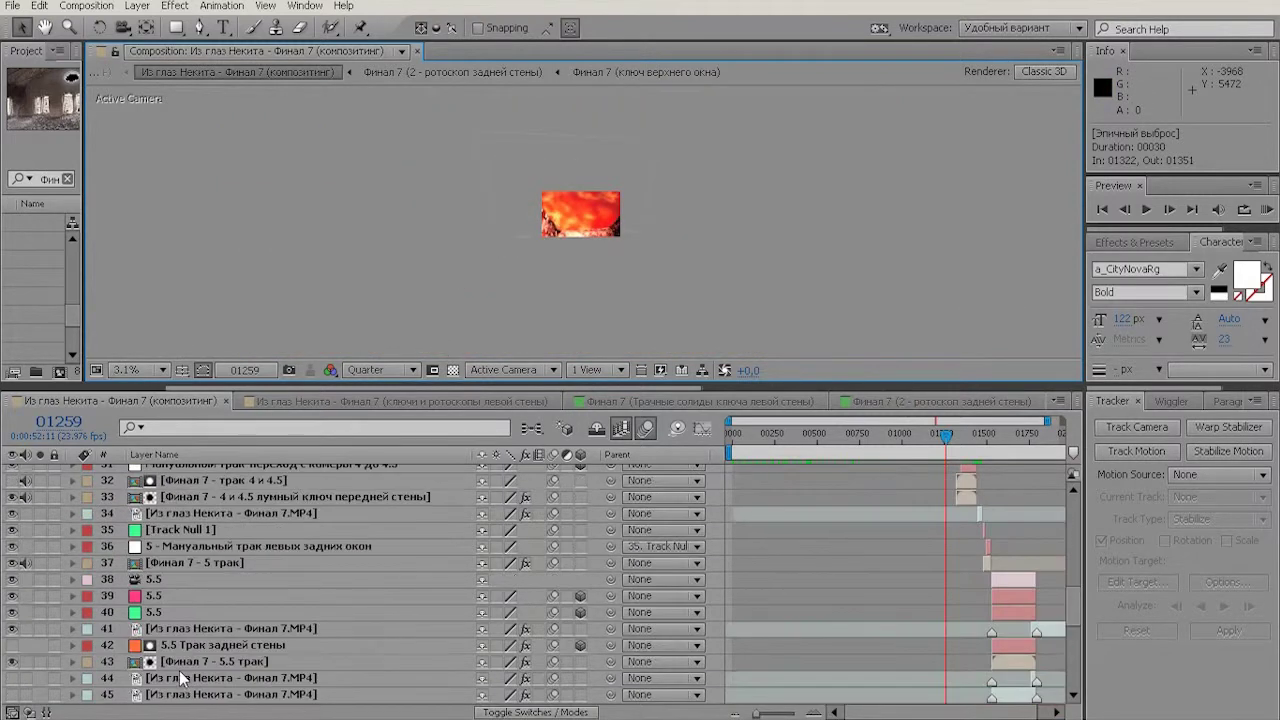
{"action": "left_click", "coordinate": [38, 612]}
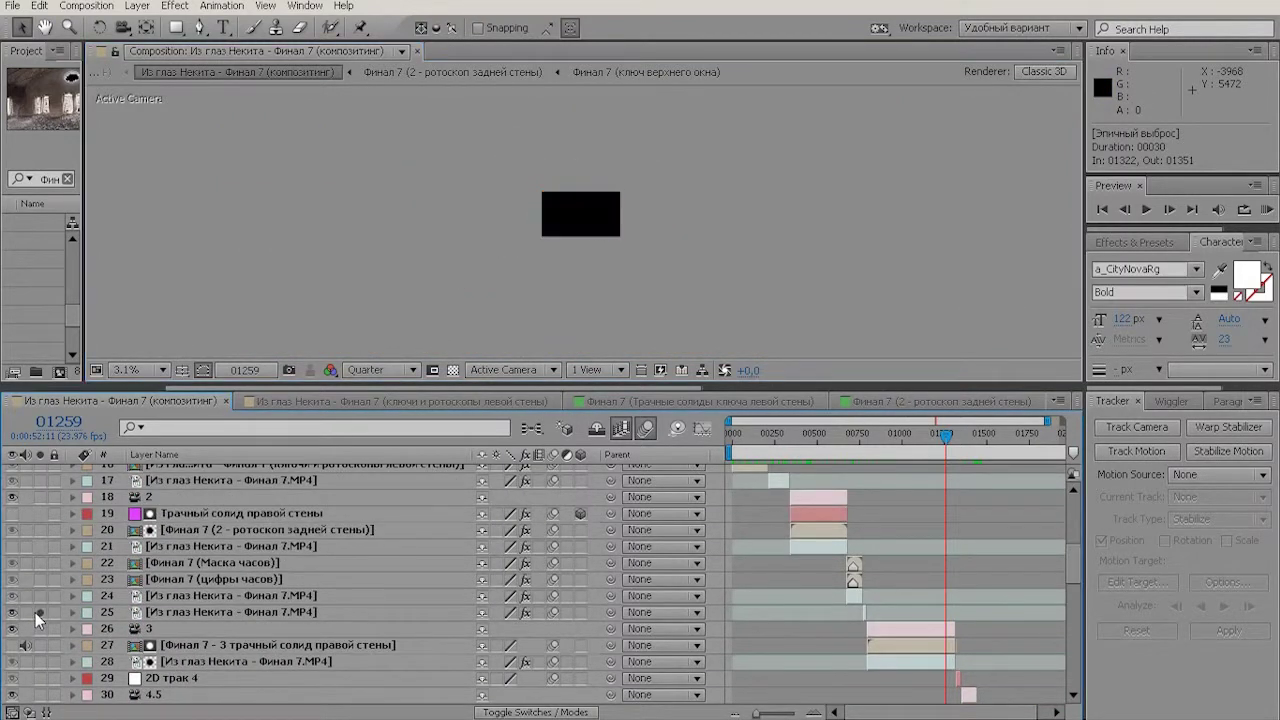
{"action": "left_click", "coordinate": [230, 611]}
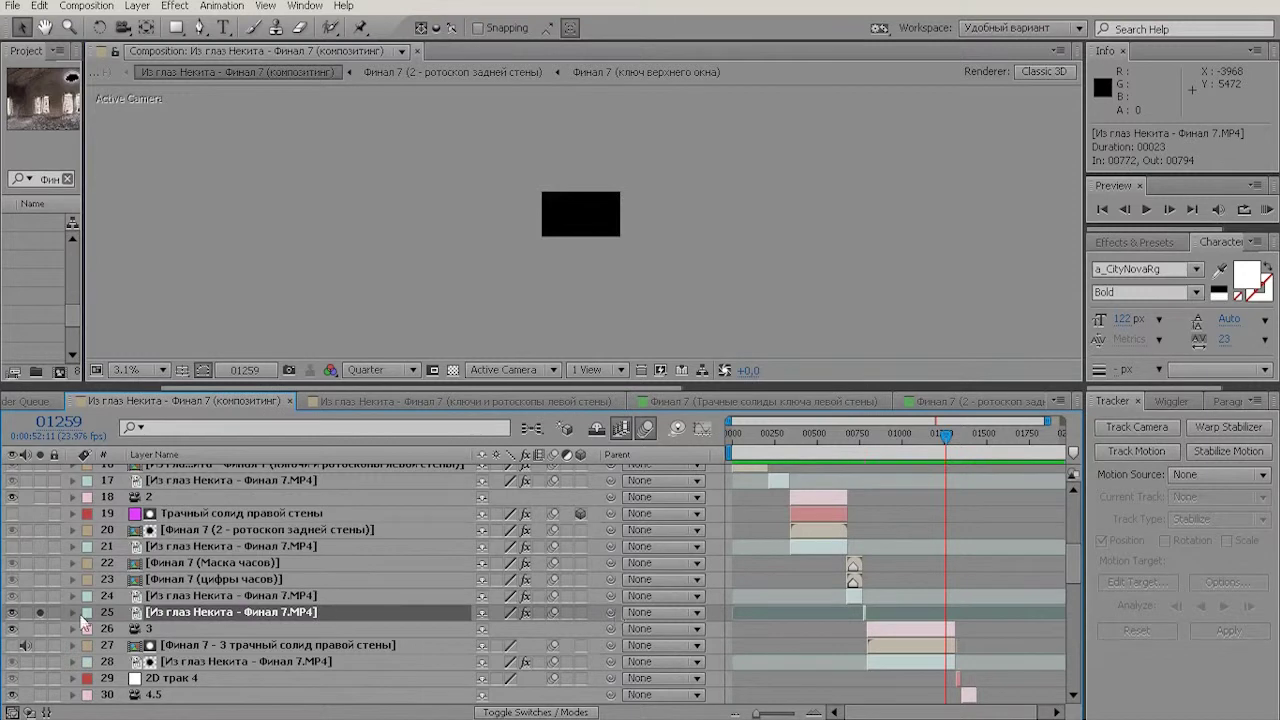
{"action": "left_click", "coordinate": [40, 612]}
{"action": "scroll", "coordinate": [144, 636], "scroll_direction": "down", "scroll_amount": 1}
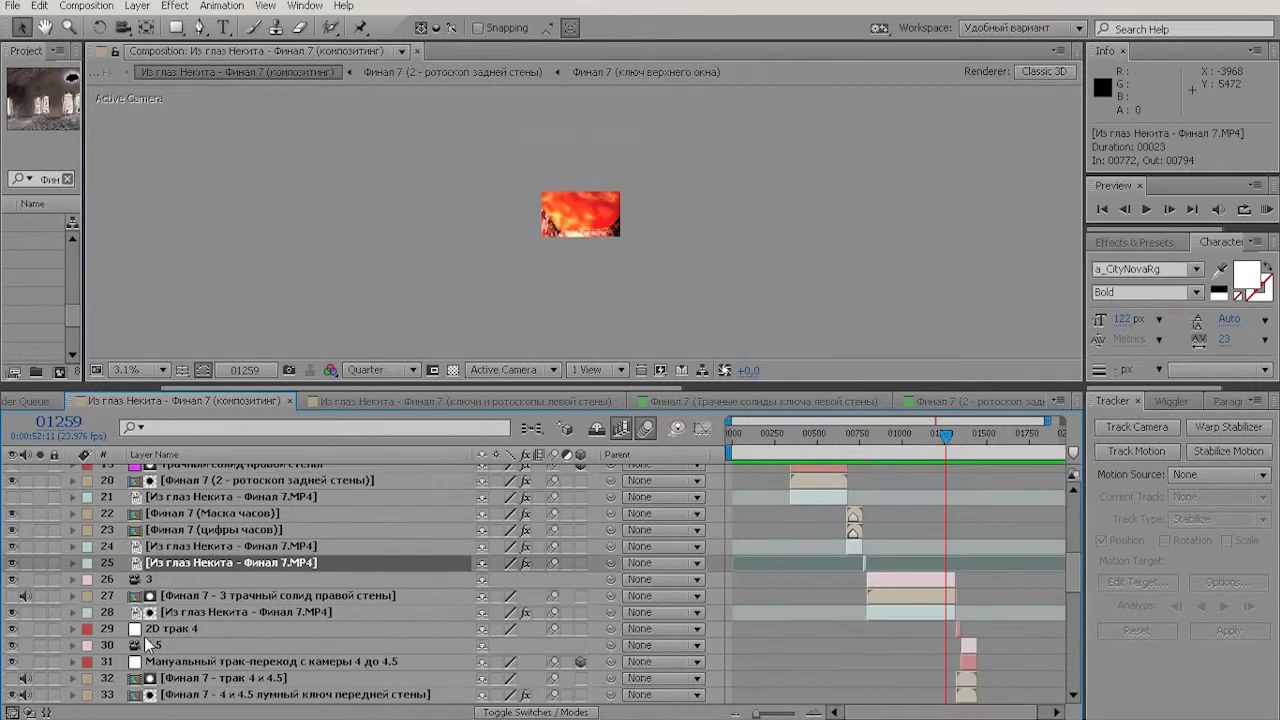
- Solo footage layer 28, set its track matte to None, and examine the unmasked wall and courtyard footage at frame 1259
{"action": "left_click", "coordinate": [42, 613]}
{"action": "left_click", "coordinate": [276, 613]}
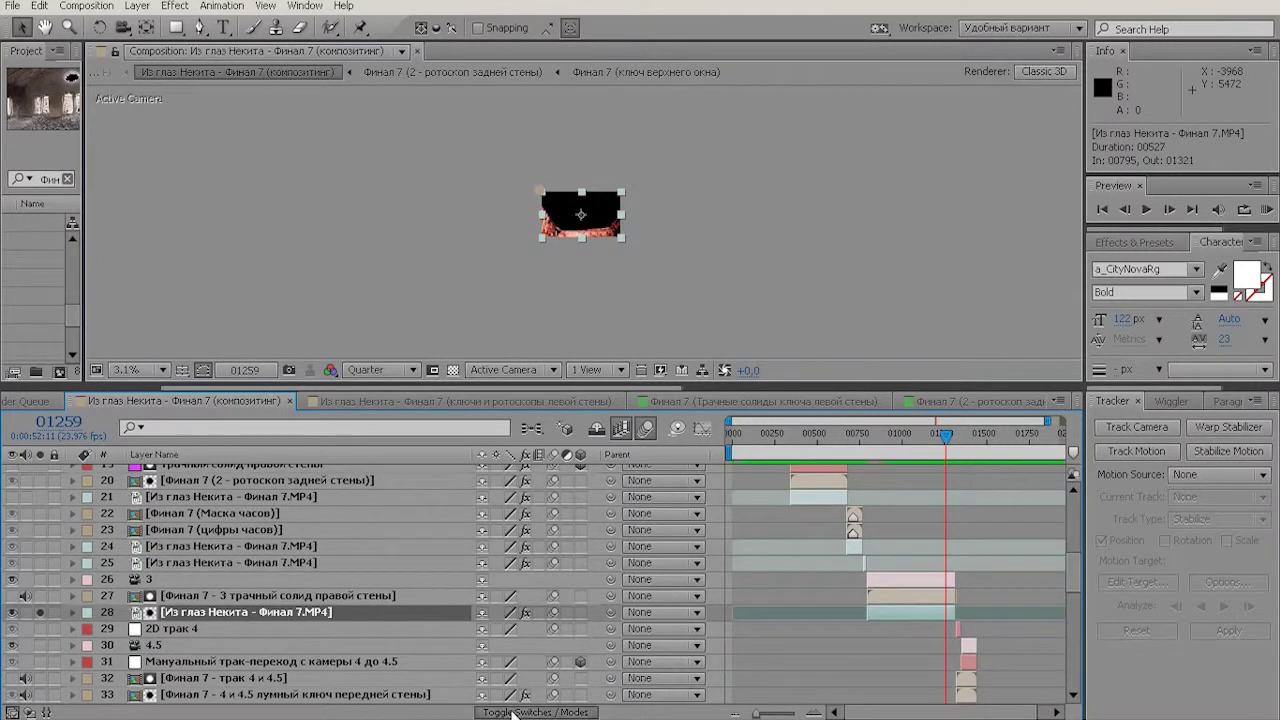
{"action": "left_click", "coordinate": [512, 712]}
{"action": "left_click", "coordinate": [580, 612]}
{"action": "left_click", "coordinate": [586, 634]}
{"action": "scroll", "coordinate": [573, 287], "scroll_direction": "up", "scroll_amount": 2}
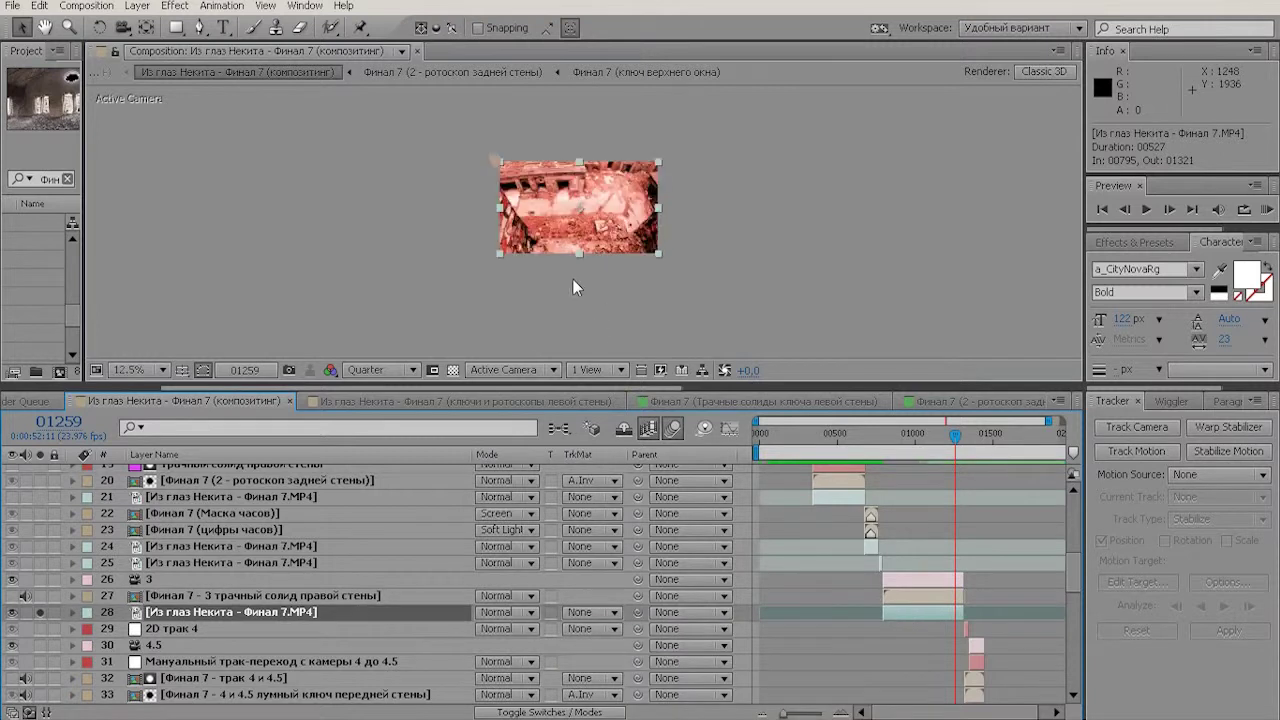
{"action": "scroll", "coordinate": [573, 287], "scroll_direction": "up", "scroll_amount": 4}
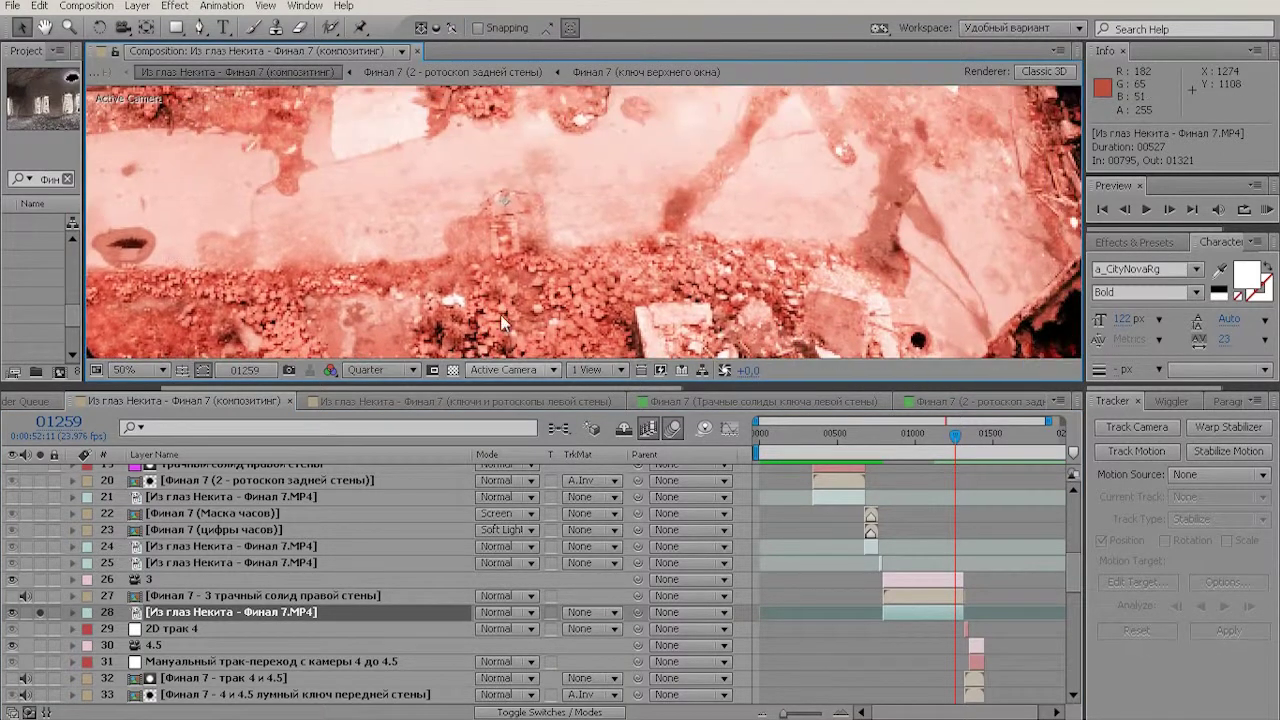
{"action": "scroll", "coordinate": [500, 314], "scroll_direction": "down", "scroll_amount": 4}
{"action": "left_click_drag", "start_coordinate": [546, 300], "coordinate": [609, 248]}
{"action": "scroll", "coordinate": [521, 252], "scroll_direction": "up", "scroll_amount": 2}
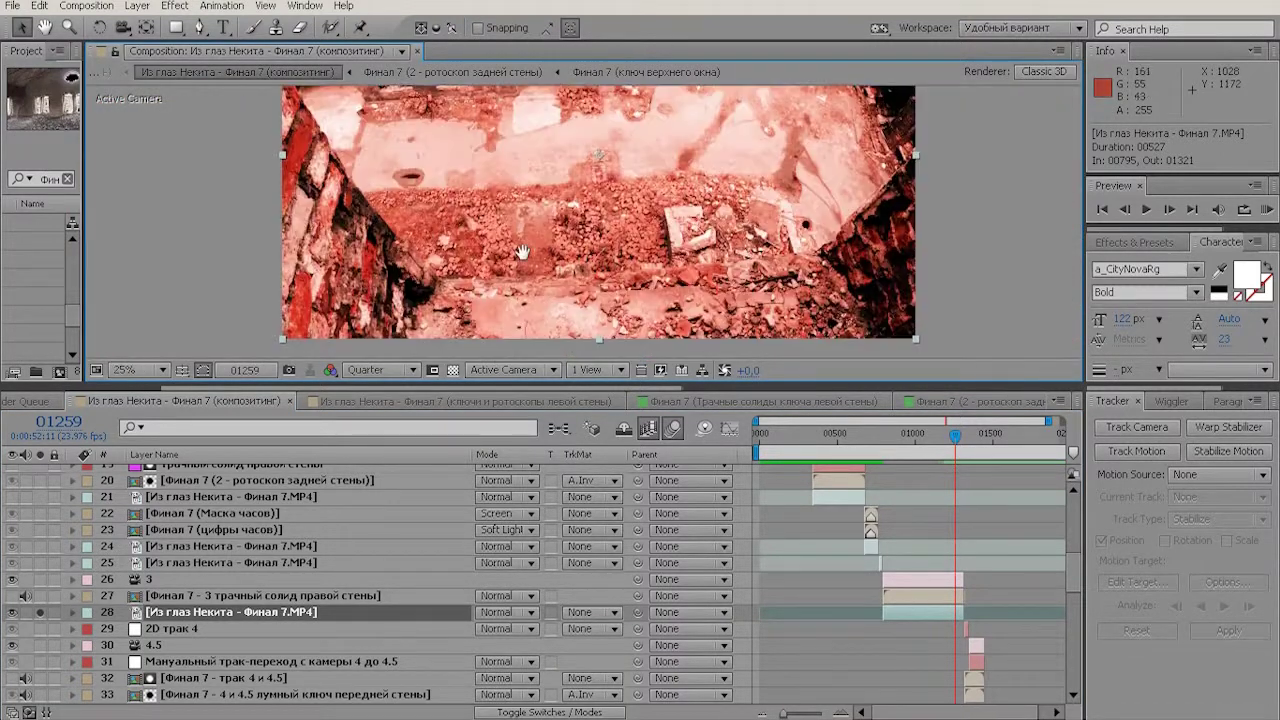
{"action": "left_click_drag", "start_coordinate": [522, 252], "coordinate": [558, 317]}
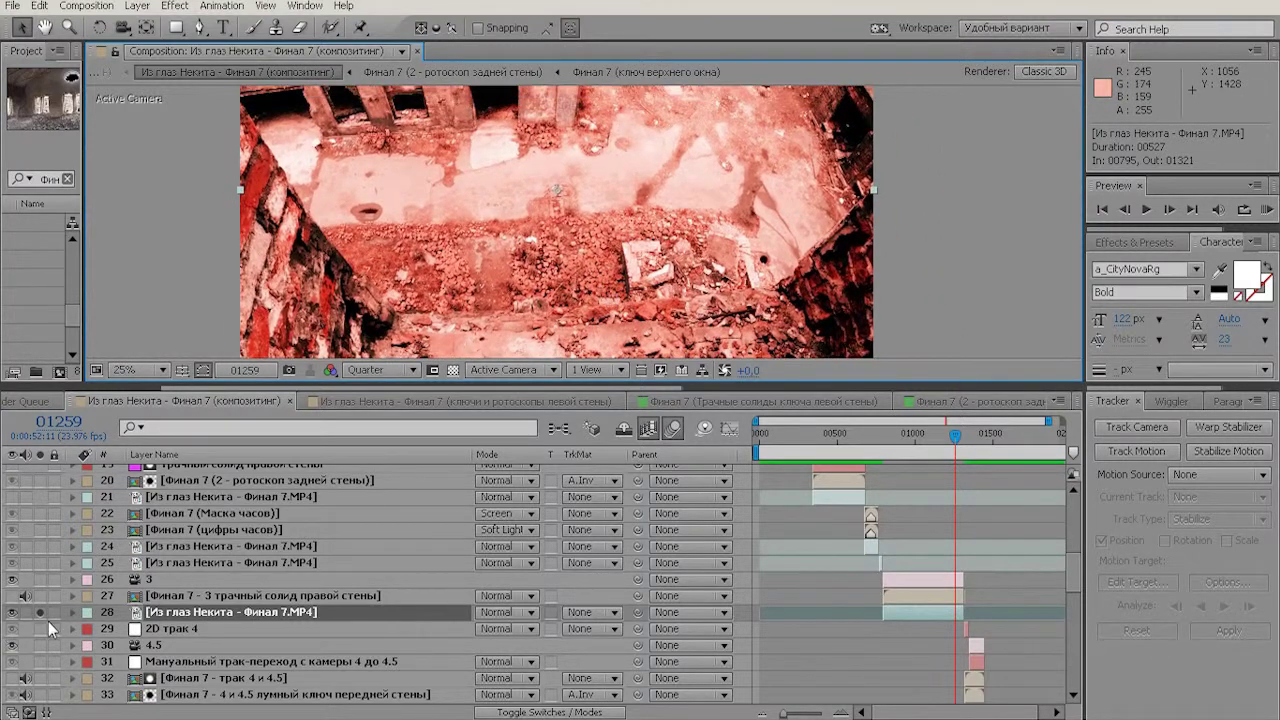
- Restore footage layer 28's Alpha Inverted matte with its solo off, and check the composite at frames 1433 and 1572
{"action": "left_click", "coordinate": [585, 612]}
{"action": "left_click", "coordinate": [700, 671]}
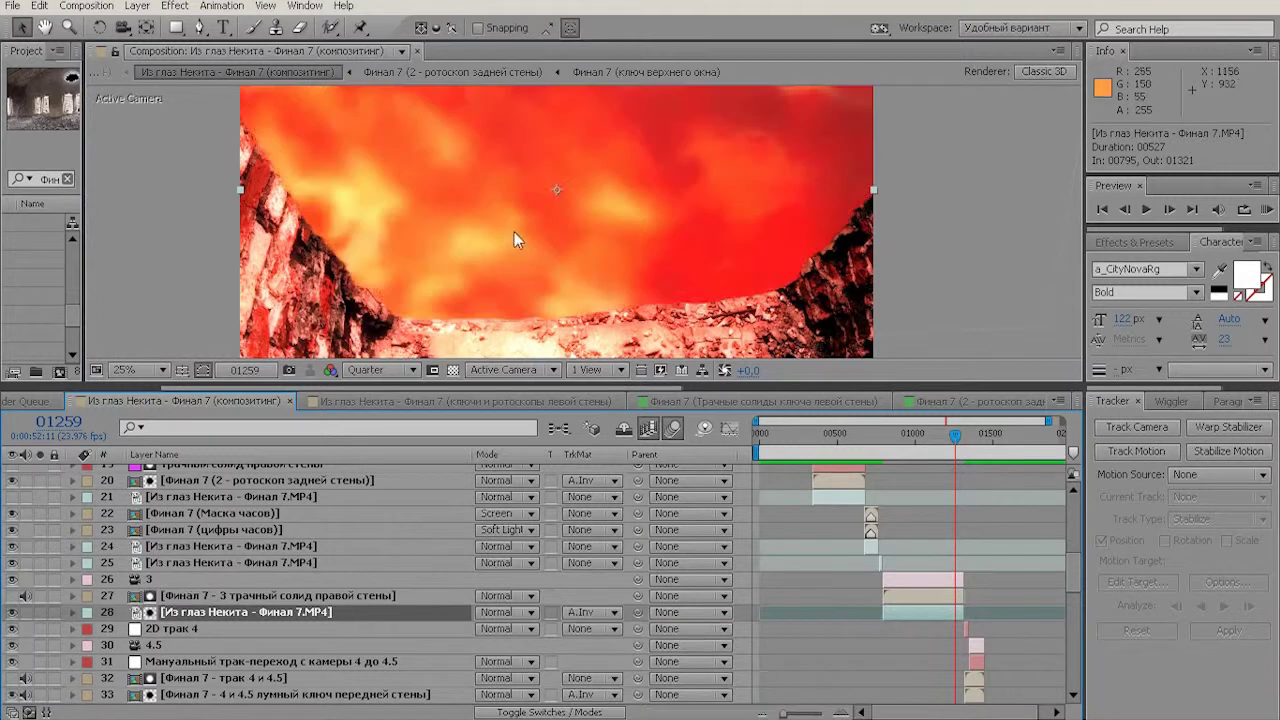
{"action": "left_click_drag", "start_coordinate": [955, 445], "coordinate": [983, 462]}
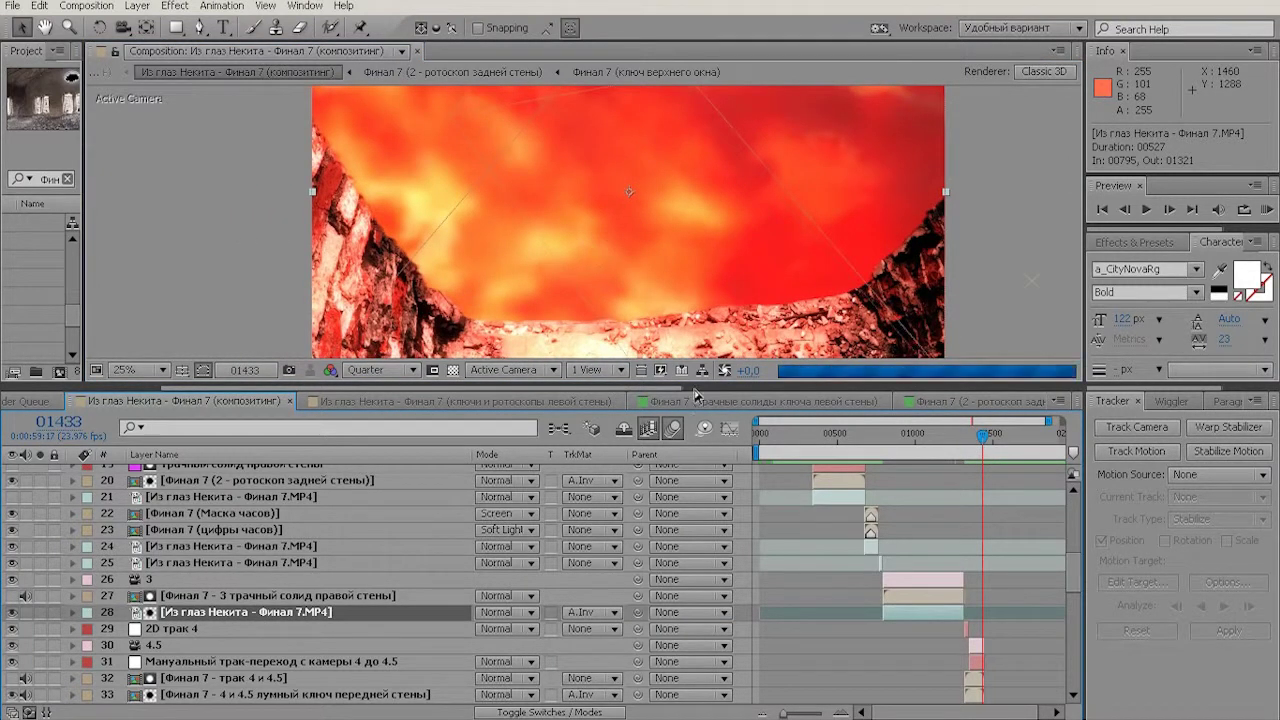
{"action": "left_click_drag", "start_coordinate": [999, 460], "coordinate": [1003, 446]}
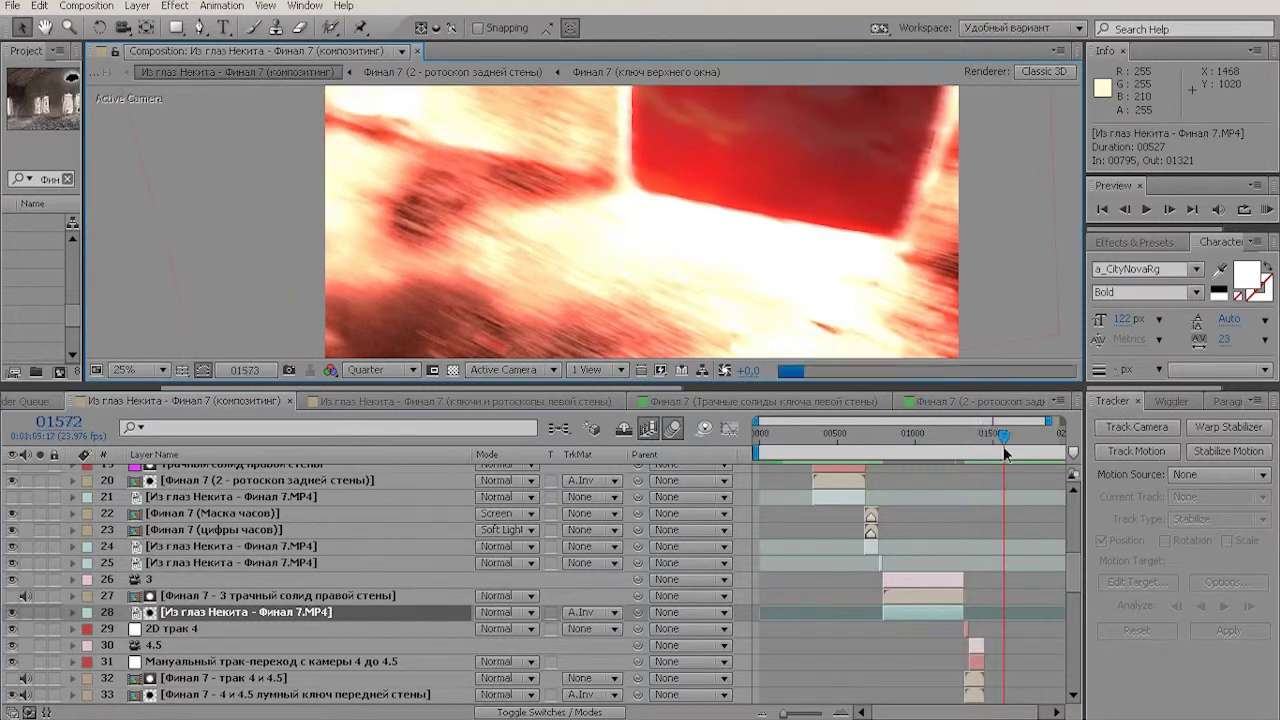
- Open the parent "Финал 7 (композитинг+)" composition and inspect its motion-track, close-up PNG and invisibility-mask layers at frame 344
{"action": "left_click", "coordinate": [108, 71]}
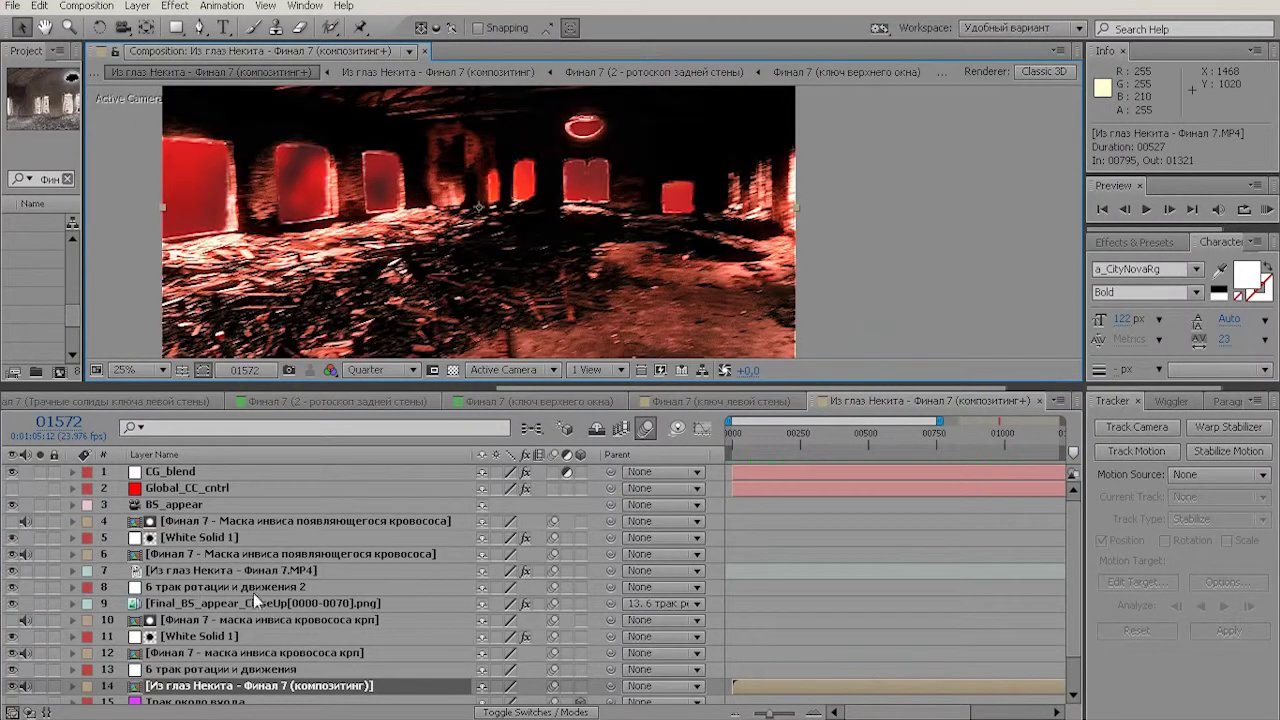
{"action": "left_click", "coordinate": [253, 590]}
{"action": "left_click_drag", "start_coordinate": [646, 284], "coordinate": [592, 320]}
{"action": "left_click", "coordinate": [826, 440]}
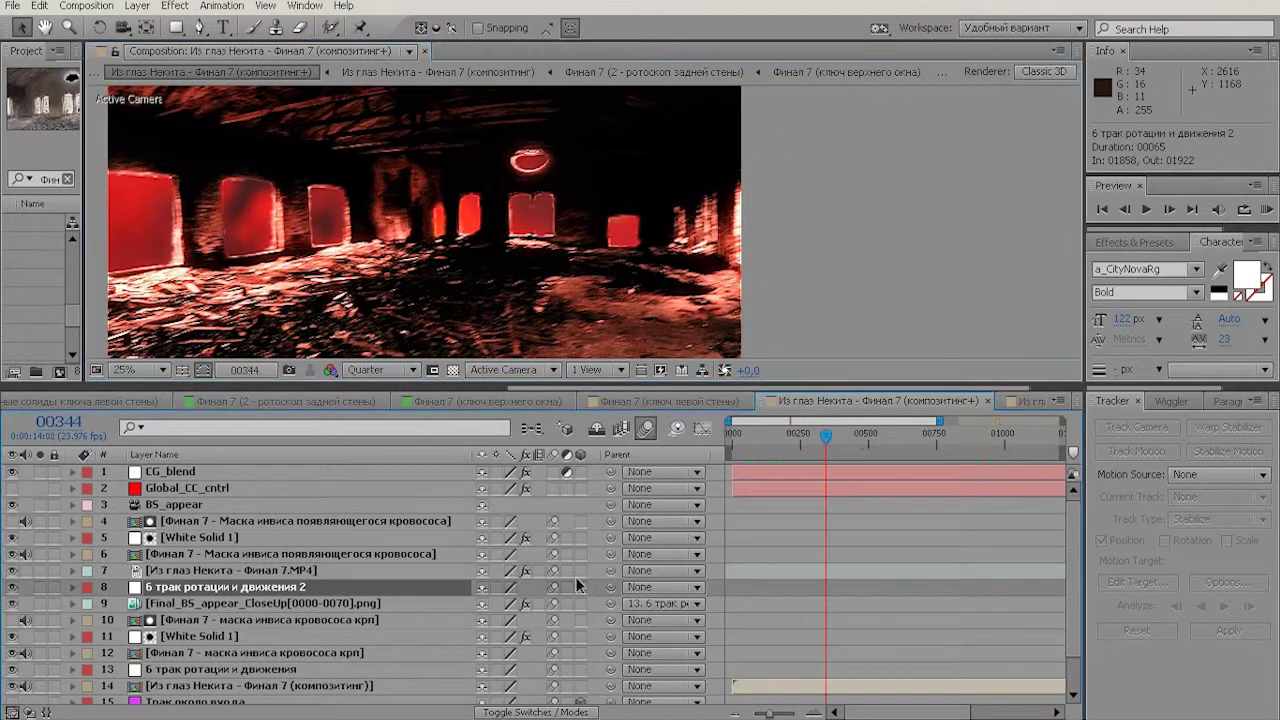
{"action": "left_click", "coordinate": [194, 605]}
{"action": "left_click", "coordinate": [214, 555]}
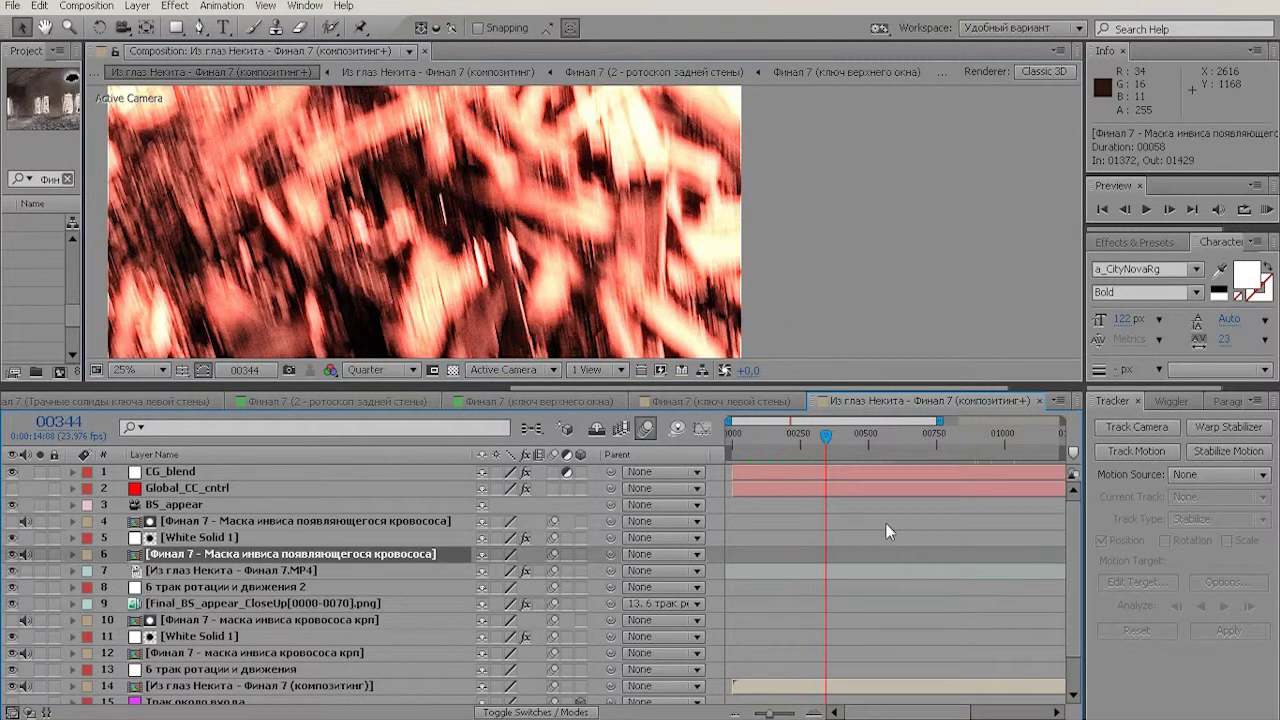
- Widen the visible timeline range and check the composite at frames 151, 358, 1398 and 1393, ending close up on the lightning effect
{"action": "left_click", "coordinate": [775, 440]}
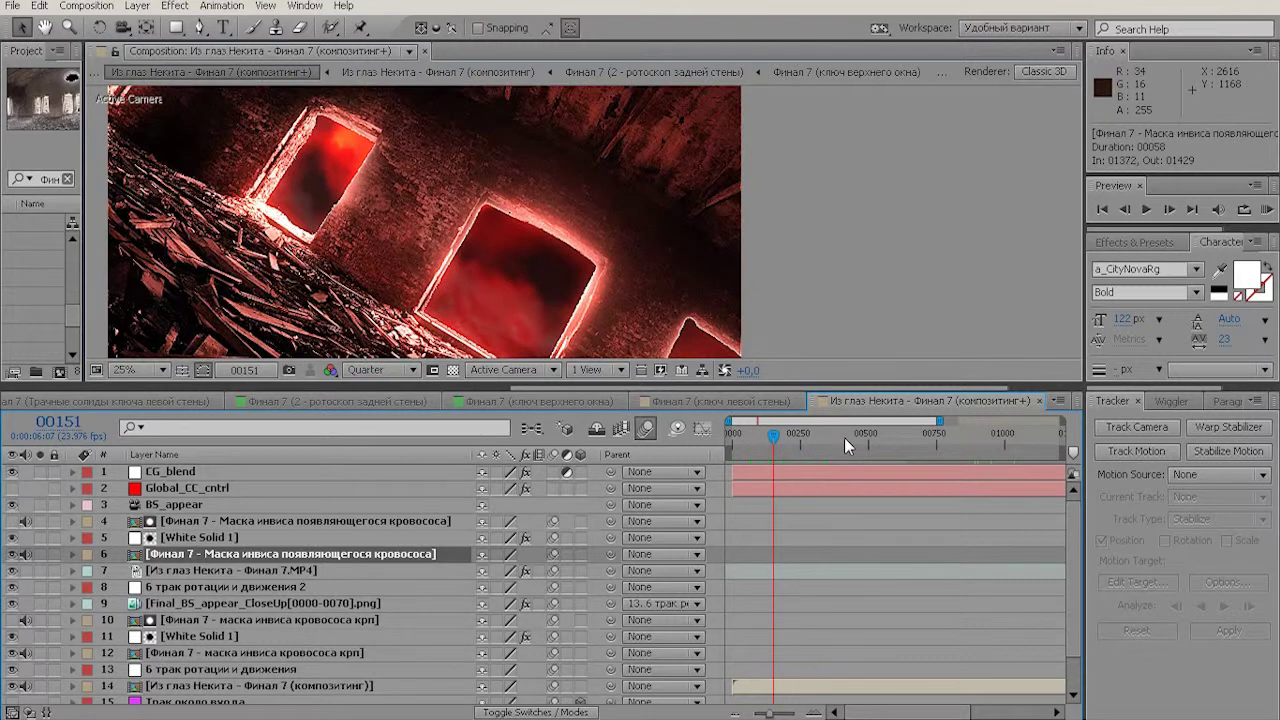
{"action": "left_click_drag", "start_coordinate": [346, 230], "coordinate": [398, 270]}
{"action": "left_click", "coordinate": [830, 452]}
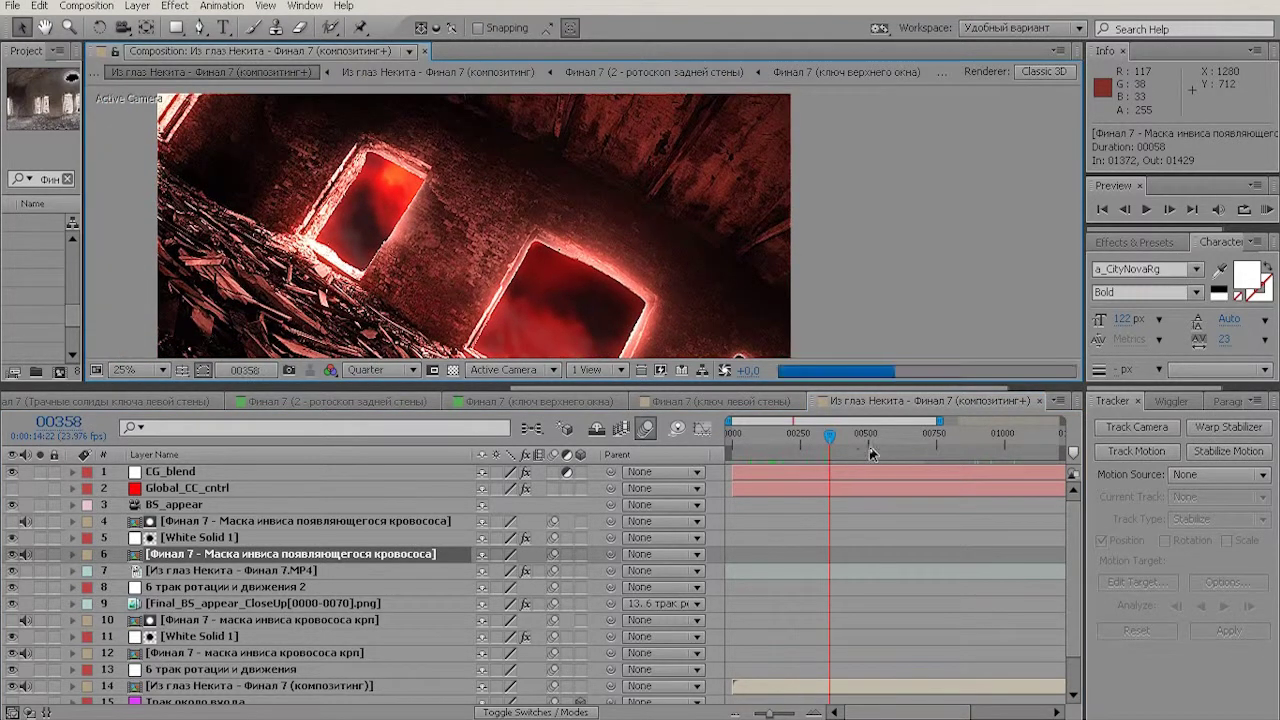
{"action": "left_click_drag", "start_coordinate": [768, 712], "coordinate": [756, 712]}
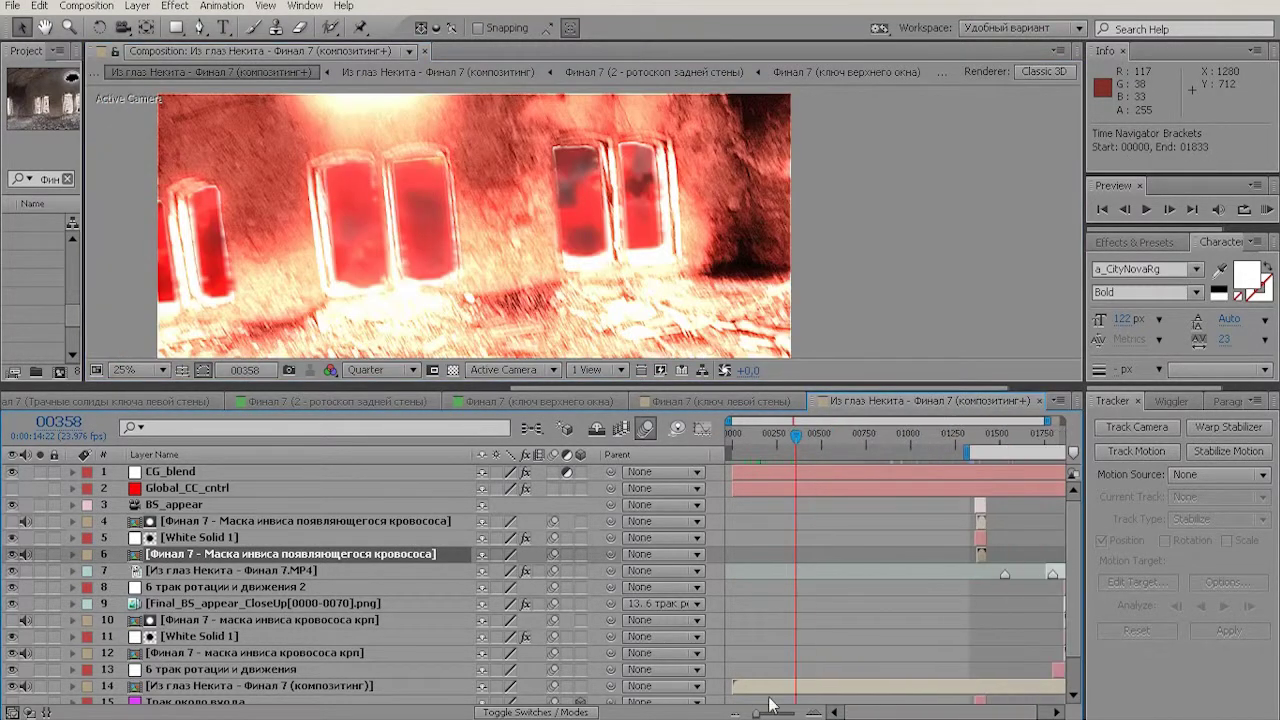
{"action": "left_click", "coordinate": [981, 441]}
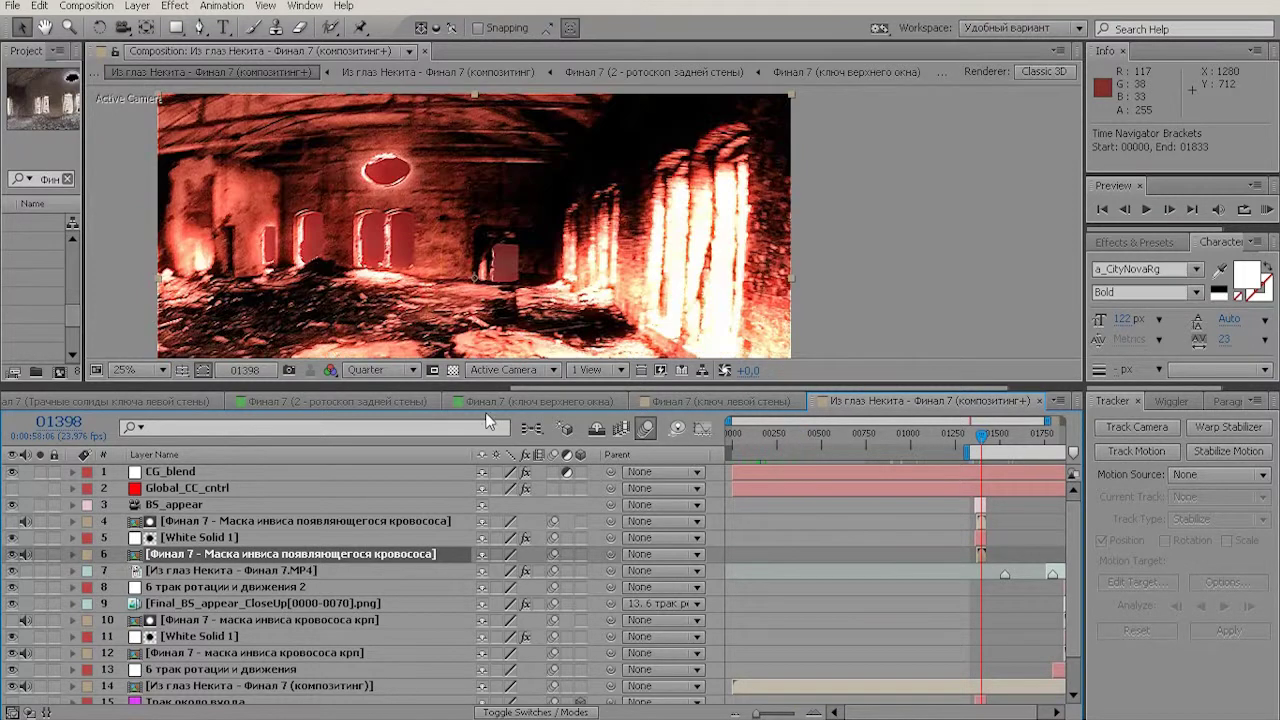
{"action": "left_click_drag", "start_coordinate": [453, 281], "coordinate": [475, 267]}
{"action": "scroll", "coordinate": [475, 267], "scroll_direction": "up", "scroll_amount": 2}
{"action": "left_click", "coordinate": [981, 439]}
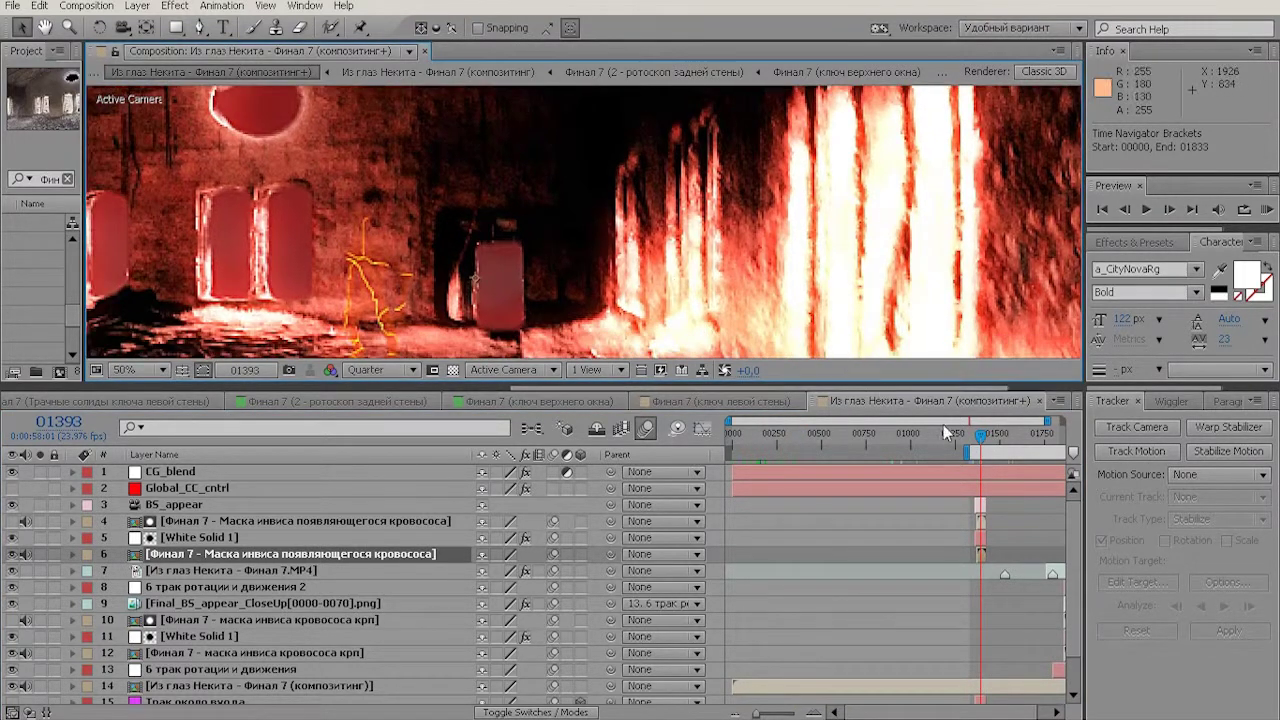
- Show the whole composition duration in the timeline and view the closing shot with the creature at frames 1884 and 1922
{"action": "left_click", "coordinate": [990, 440]}
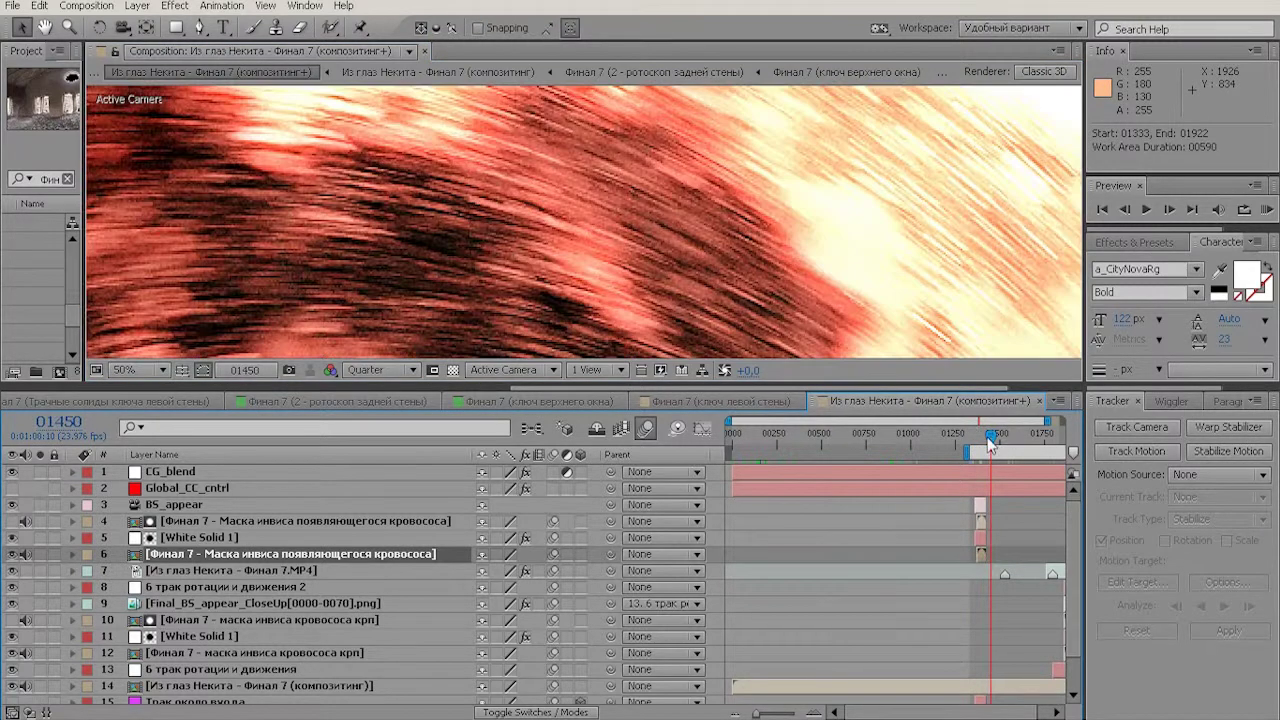
{"action": "left_click", "coordinate": [1018, 435]}
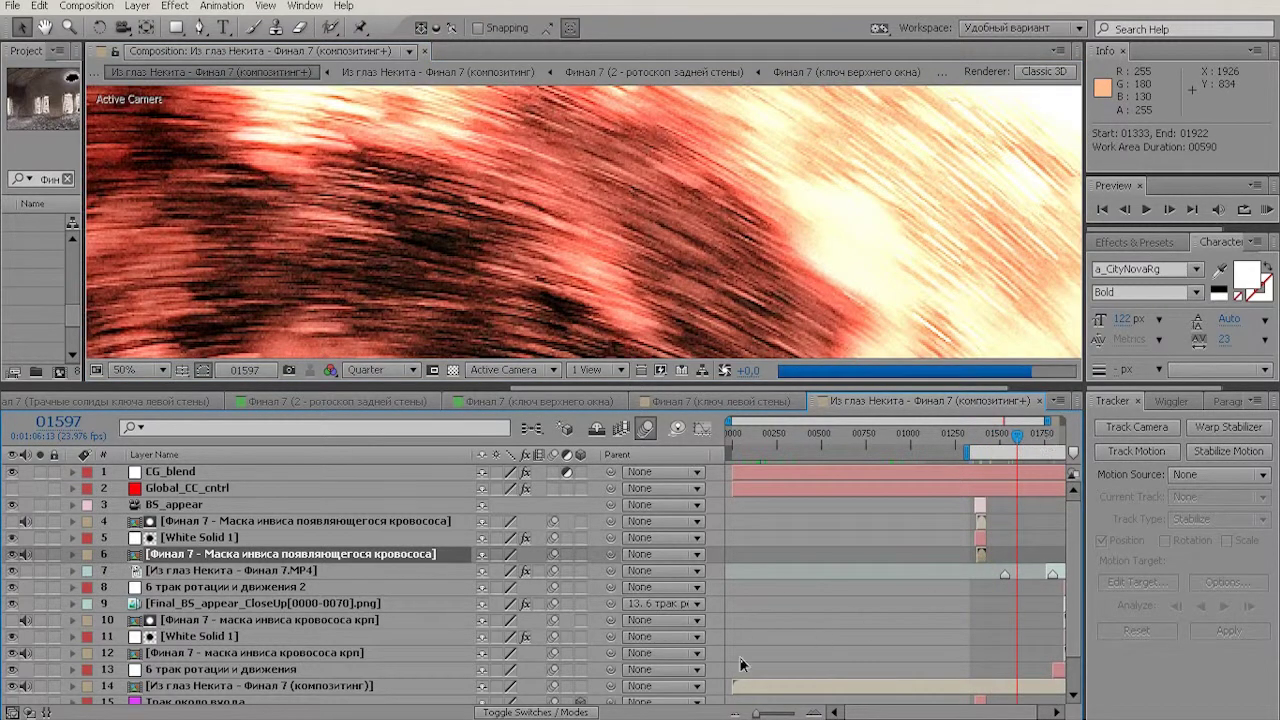
{"action": "left_click_drag", "start_coordinate": [756, 713], "coordinate": [751, 713]}
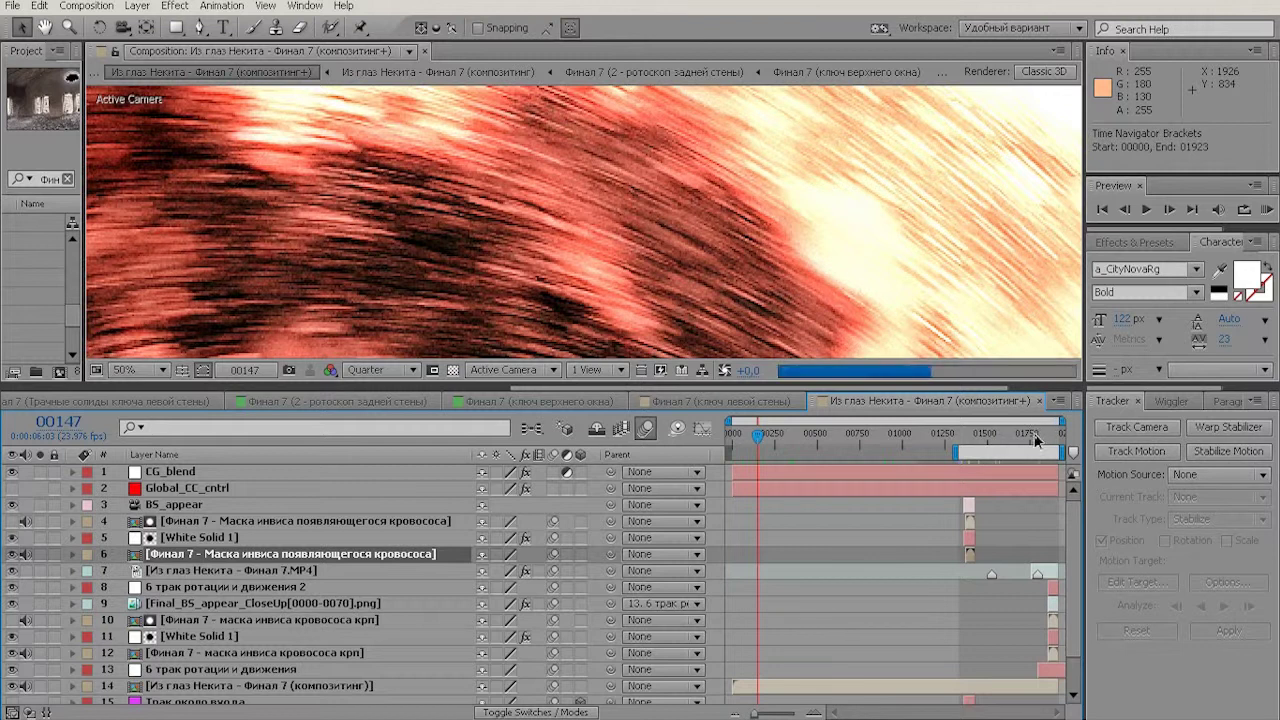
{"action": "left_click", "coordinate": [1053, 435]}
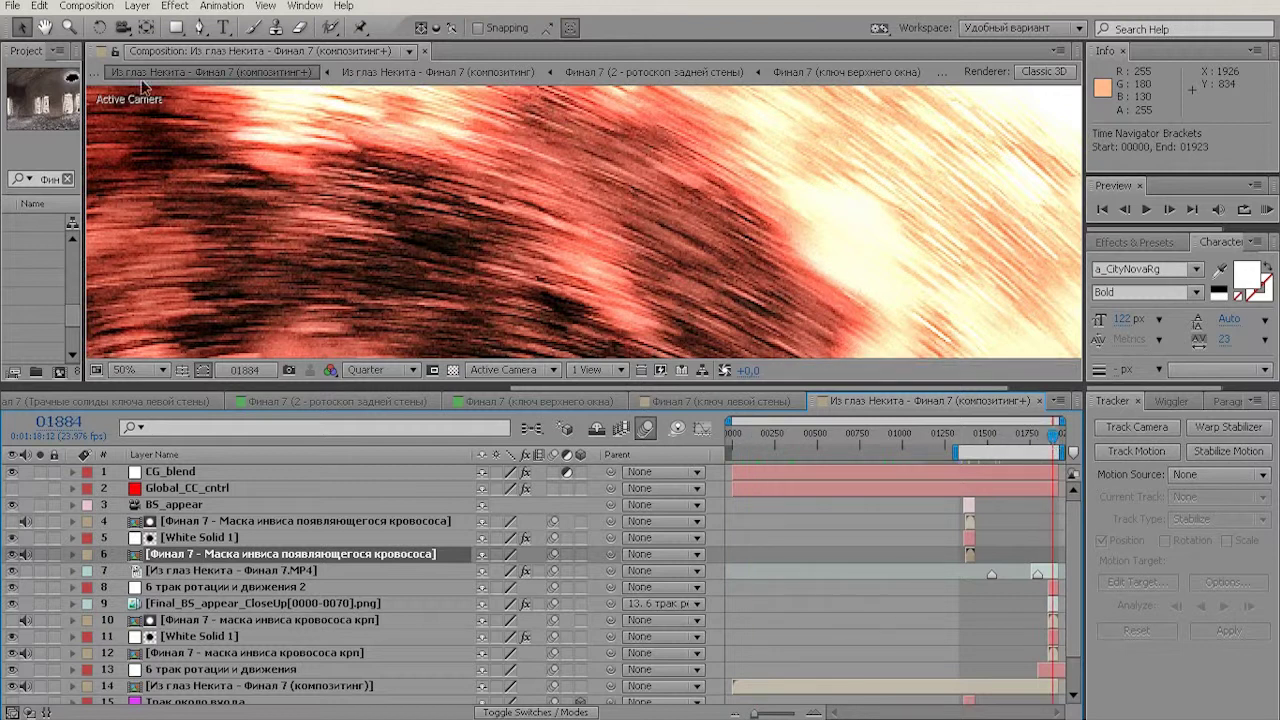
{"action": "scroll", "coordinate": [663, 289], "scroll_direction": "down", "scroll_amount": 2}
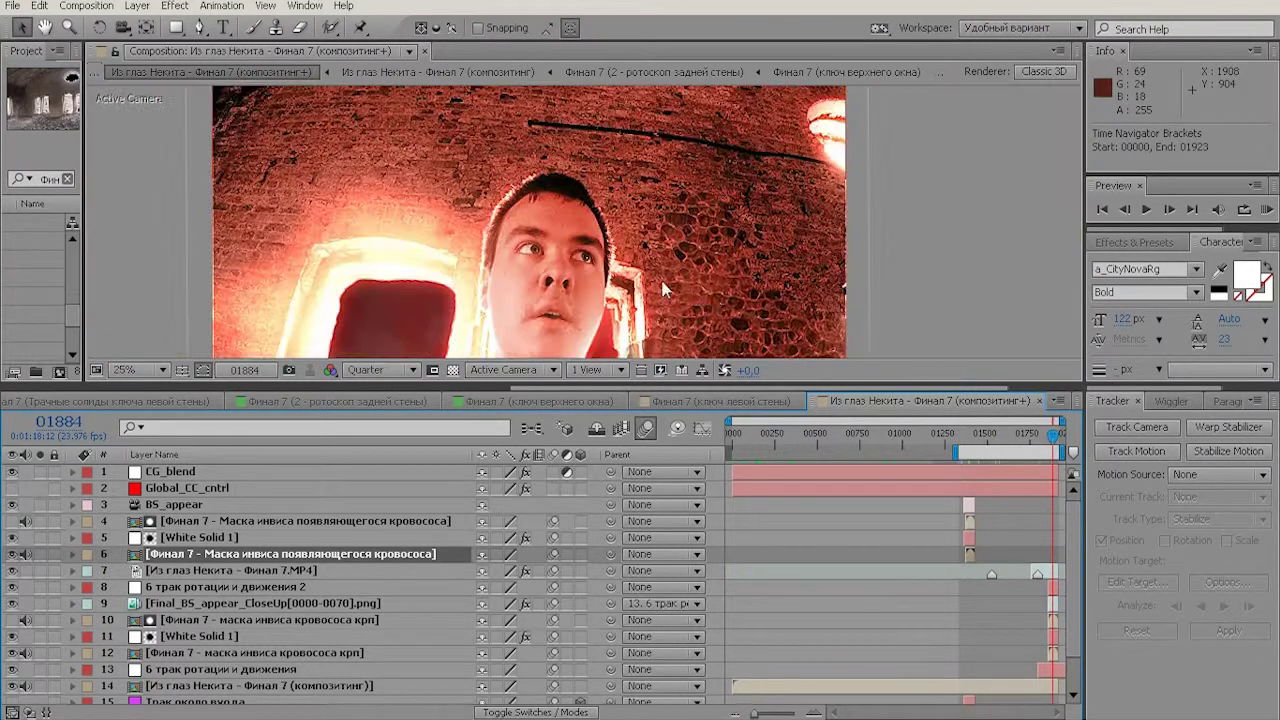
{"action": "left_click_drag", "start_coordinate": [1062, 446], "coordinate": [1090, 440]}
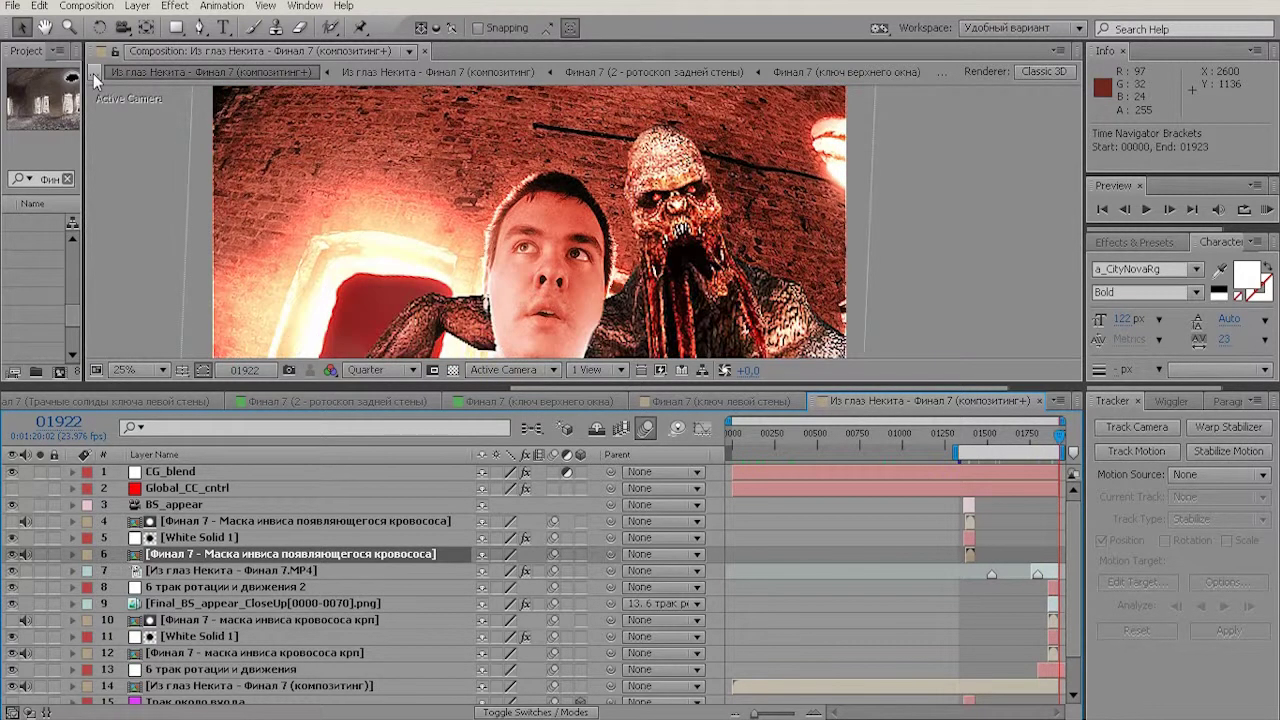
- Open the top-level "Финал 7" composition, select its layer 2, and view the windows at frame 658
{"action": "left_click", "coordinate": [93, 73]}
{"action": "left_click", "coordinate": [137, 74]}
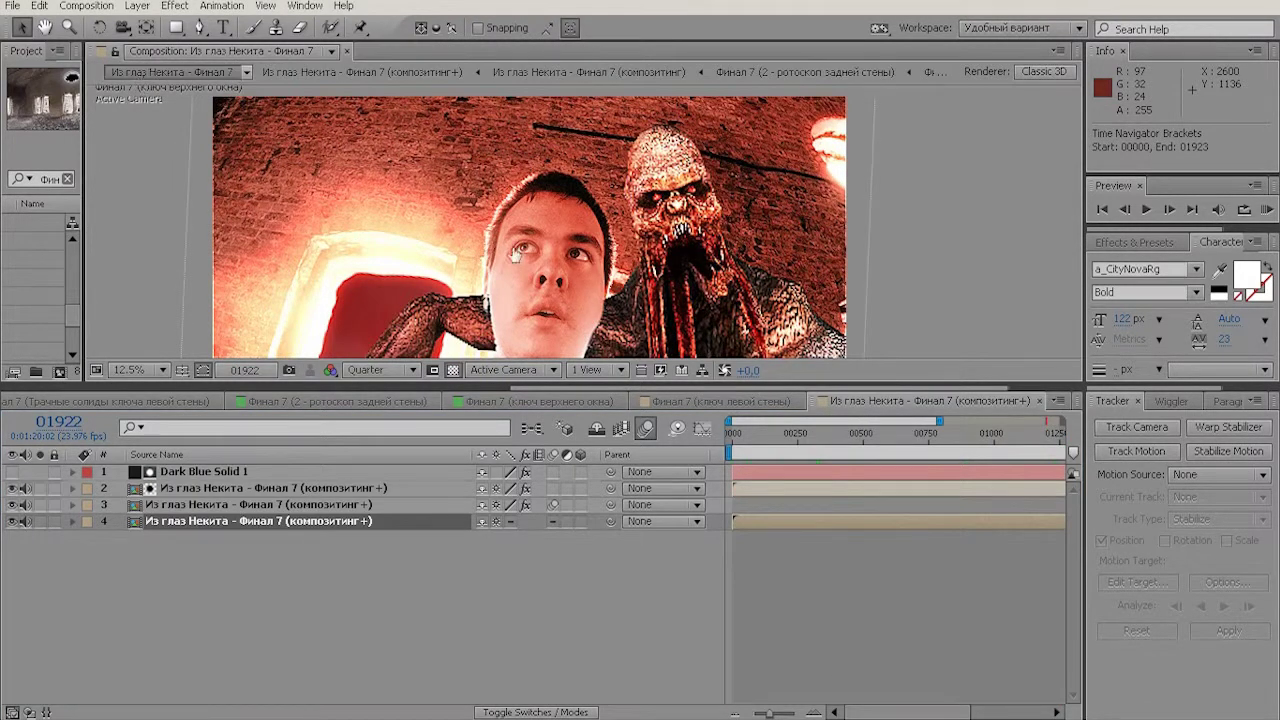
{"action": "double_click", "coordinate": [262, 518]}
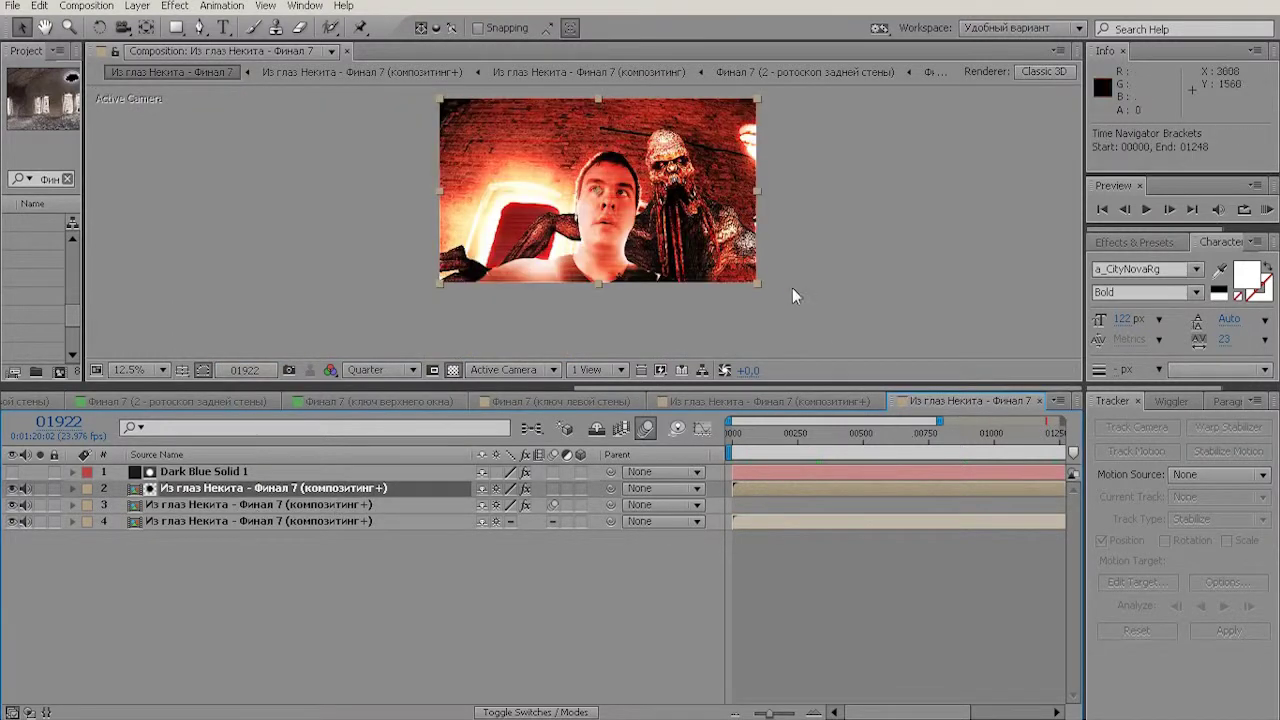
{"action": "left_click", "coordinate": [904, 433]}
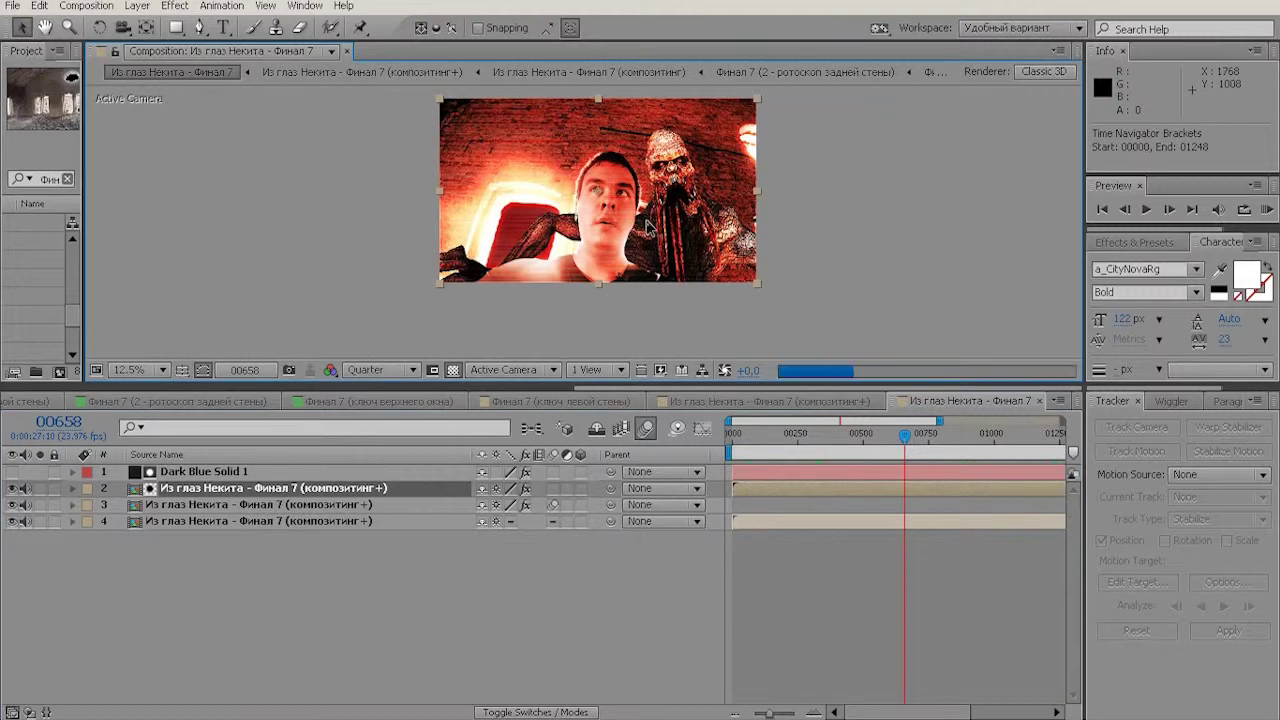
{"action": "key", "text": "period"}
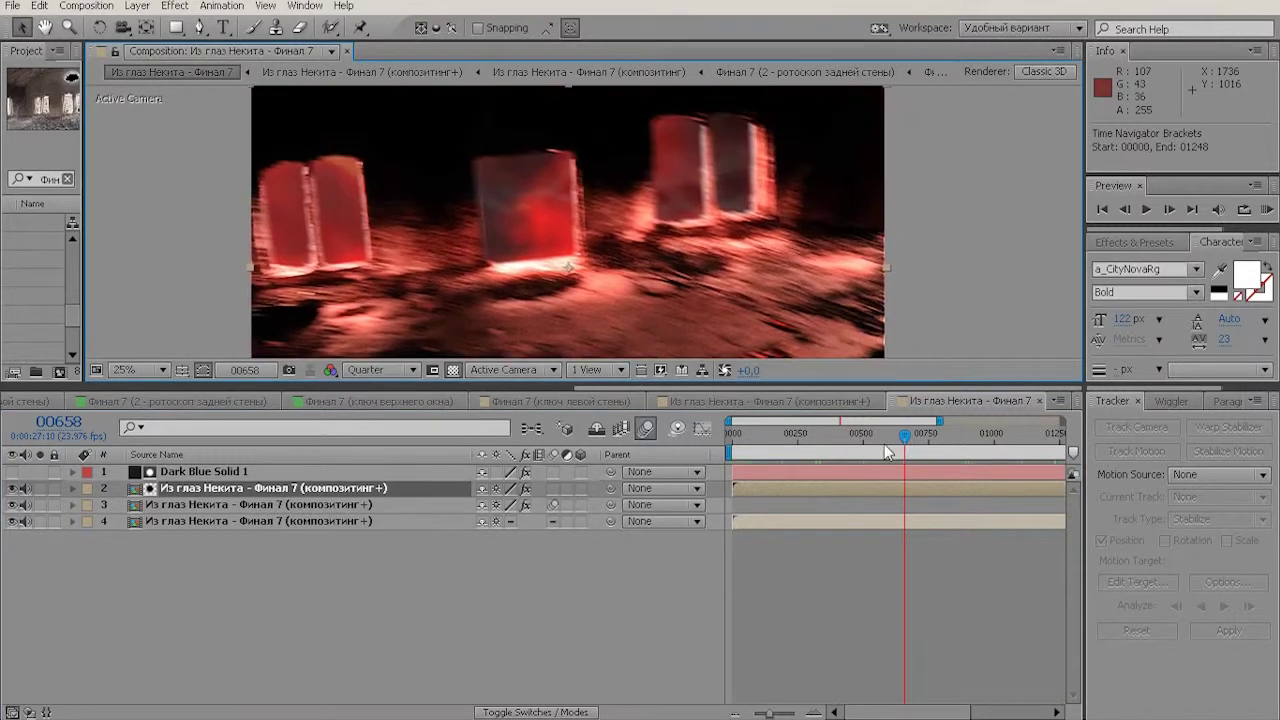
- Show the full duration of the top-level composition in the timeline and inspect the ruined hall at frame 1656
{"action": "left_click_drag", "start_coordinate": [771, 713], "coordinate": [717, 716]}
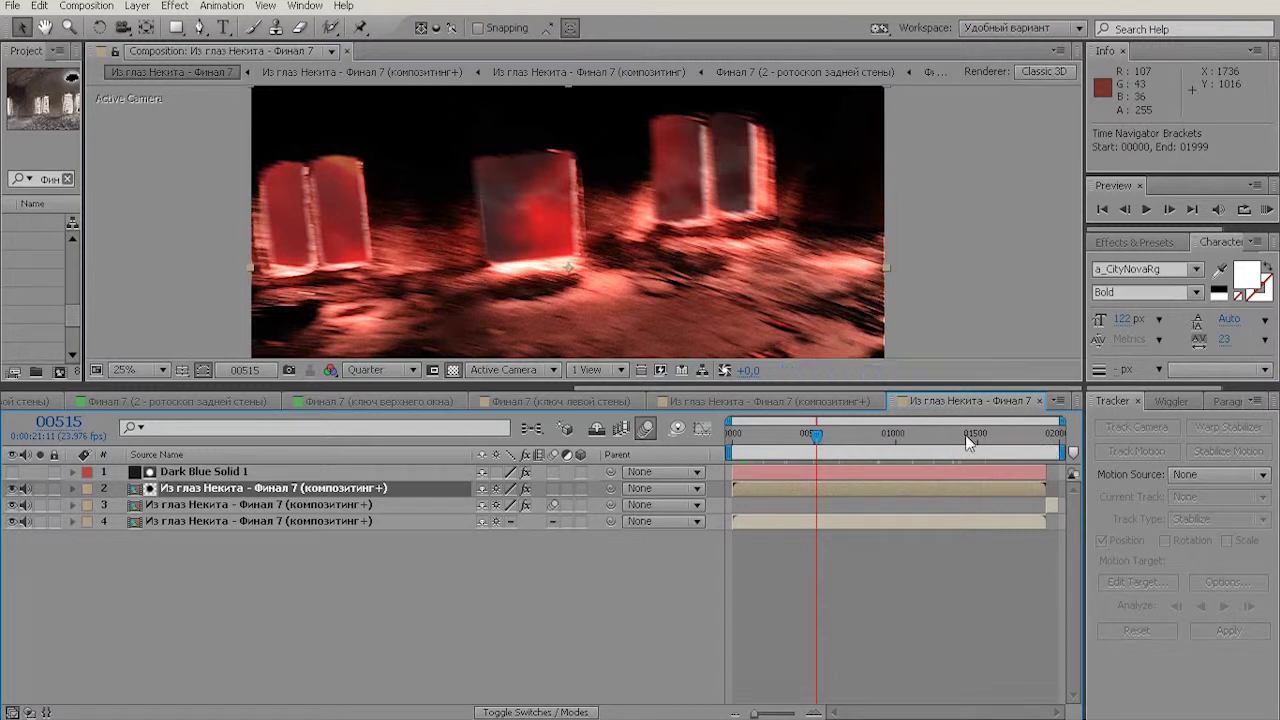
{"action": "left_click", "coordinate": [957, 433]}
{"action": "left_click", "coordinate": [1003, 433]}
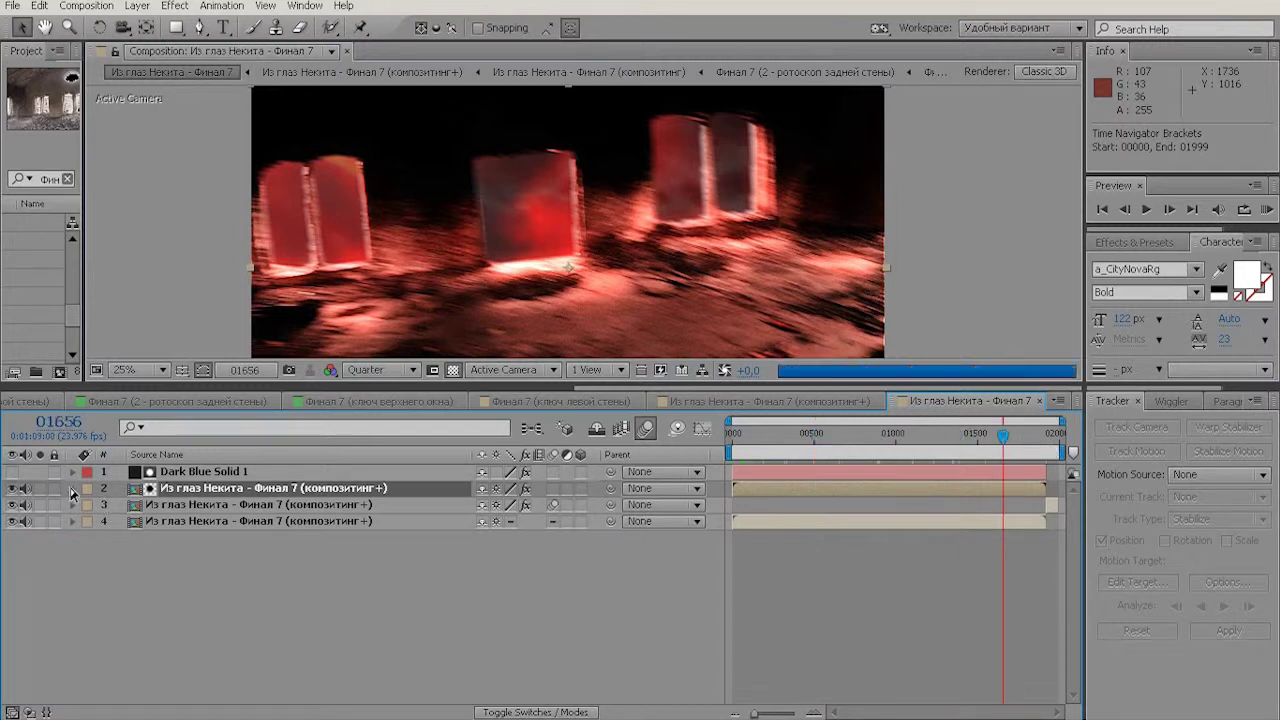
{"action": "left_click_drag", "start_coordinate": [455, 270], "coordinate": [474, 278]}
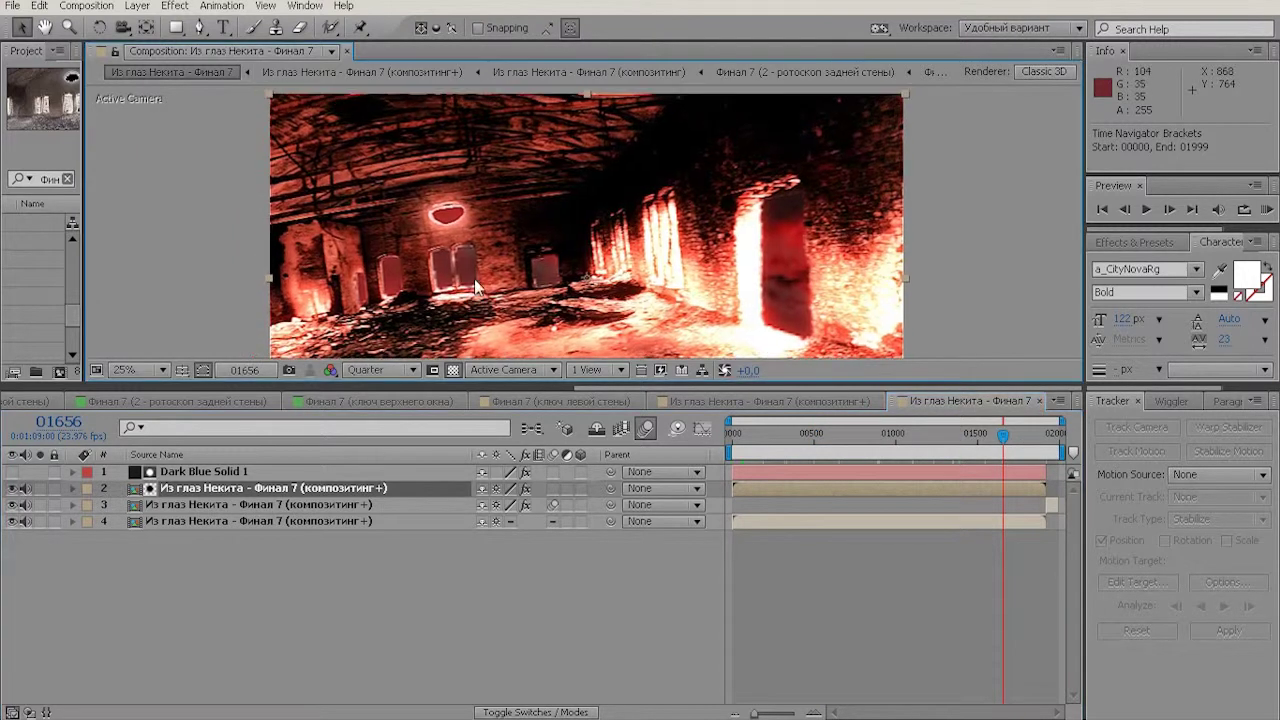
{"action": "left_click_drag", "start_coordinate": [524, 323], "coordinate": [531, 251]}
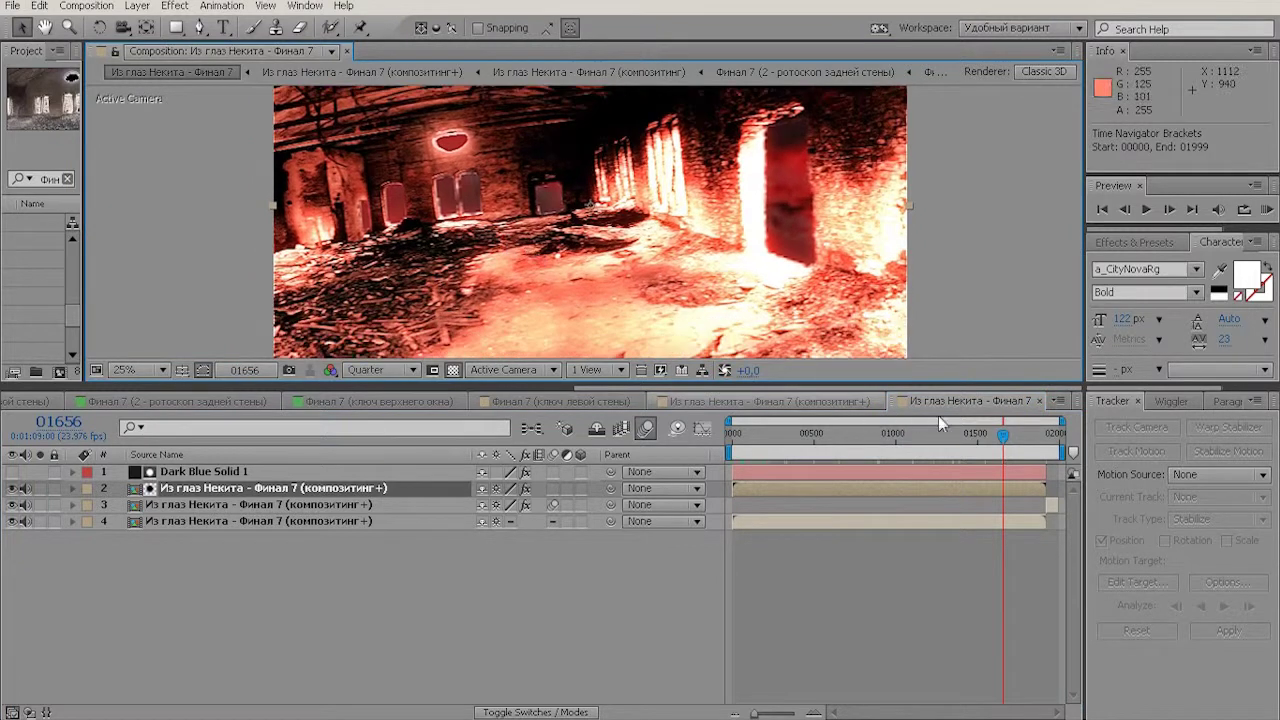
- View the glitch effect at frame 1862 and select the "Dark Blue Solid 1" matte layer
{"action": "left_click", "coordinate": [1036, 436]}
{"action": "left_click", "coordinate": [150, 454]}
{"action": "left_click", "coordinate": [78, 475]}
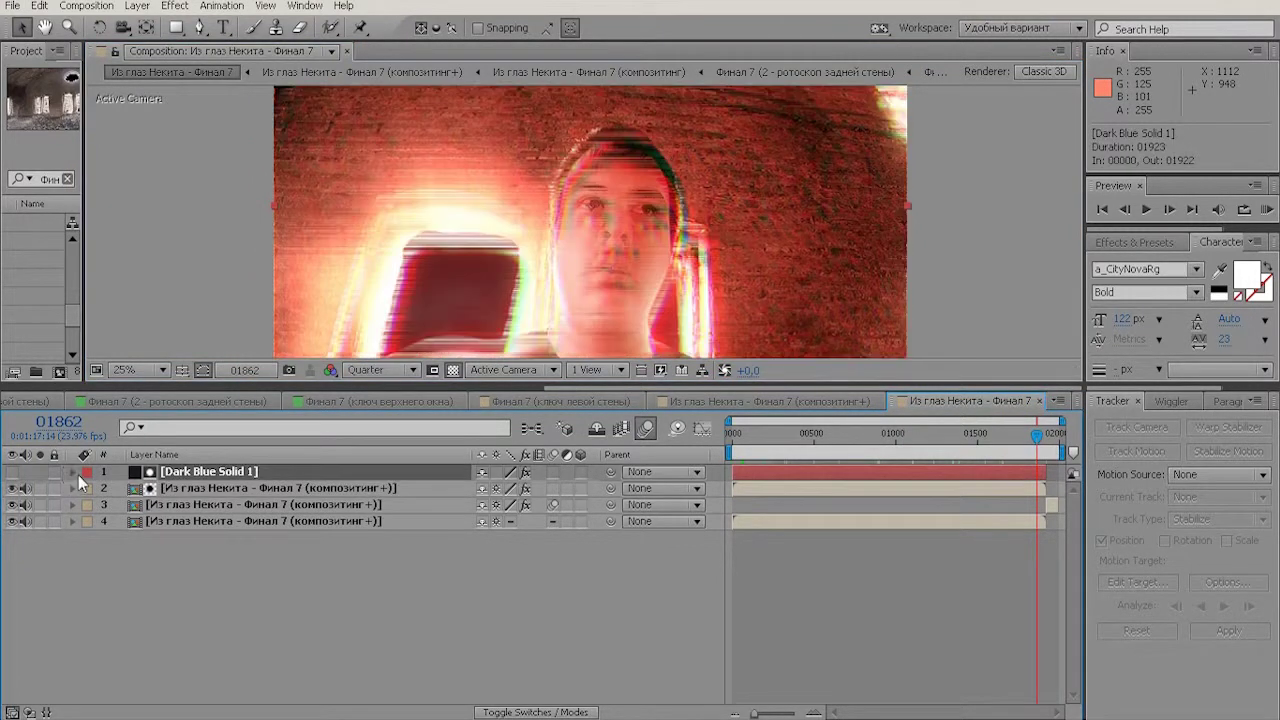
- Inspect the Fractal Noise settings of the "Dark Blue Solid 1" matte layer and compare composite layers 3 and 4, leaving layer 3 selected
{"action": "left_click", "coordinate": [73, 472]}
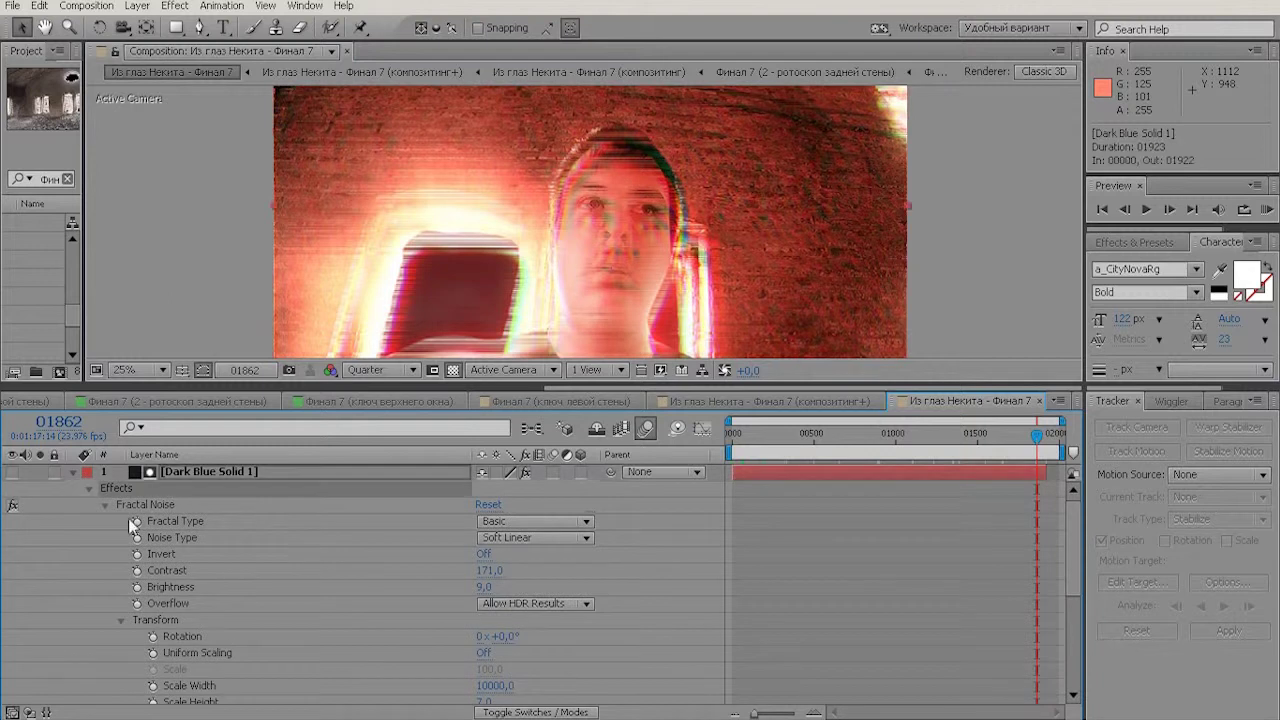
{"action": "left_click", "coordinate": [72, 472]}
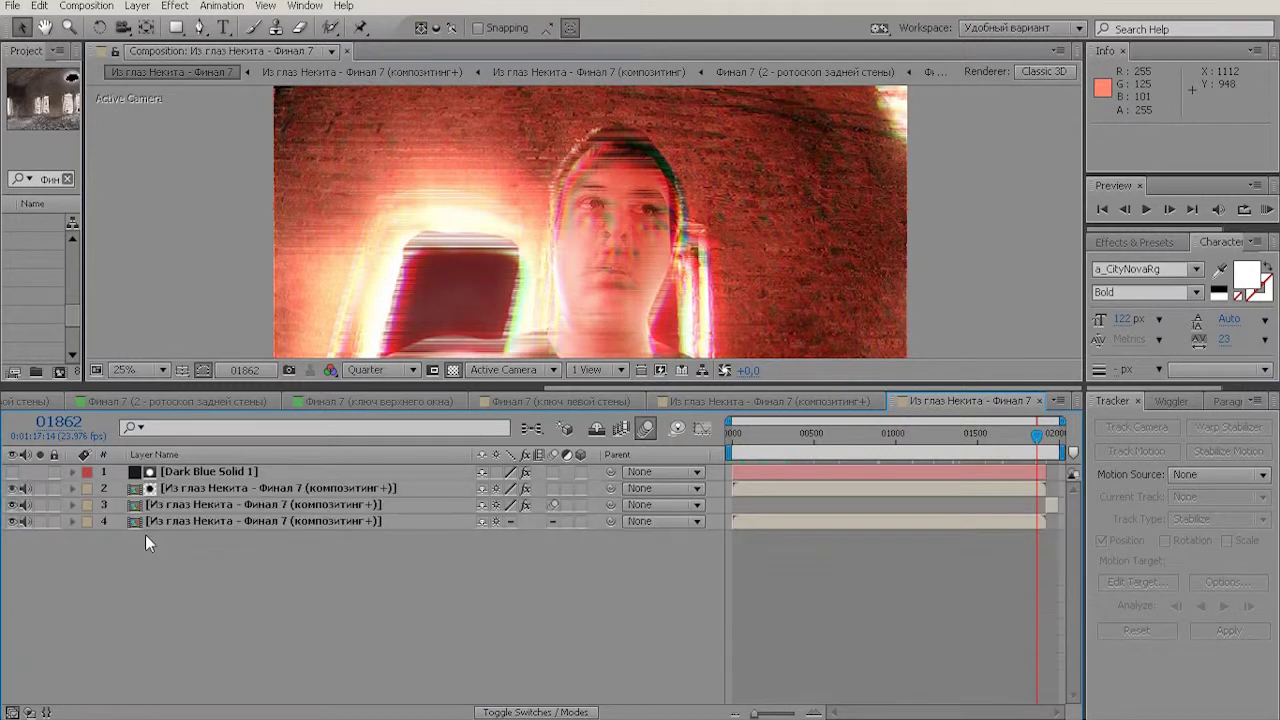
{"action": "left_click", "coordinate": [225, 520]}
{"action": "left_click", "coordinate": [246, 505]}
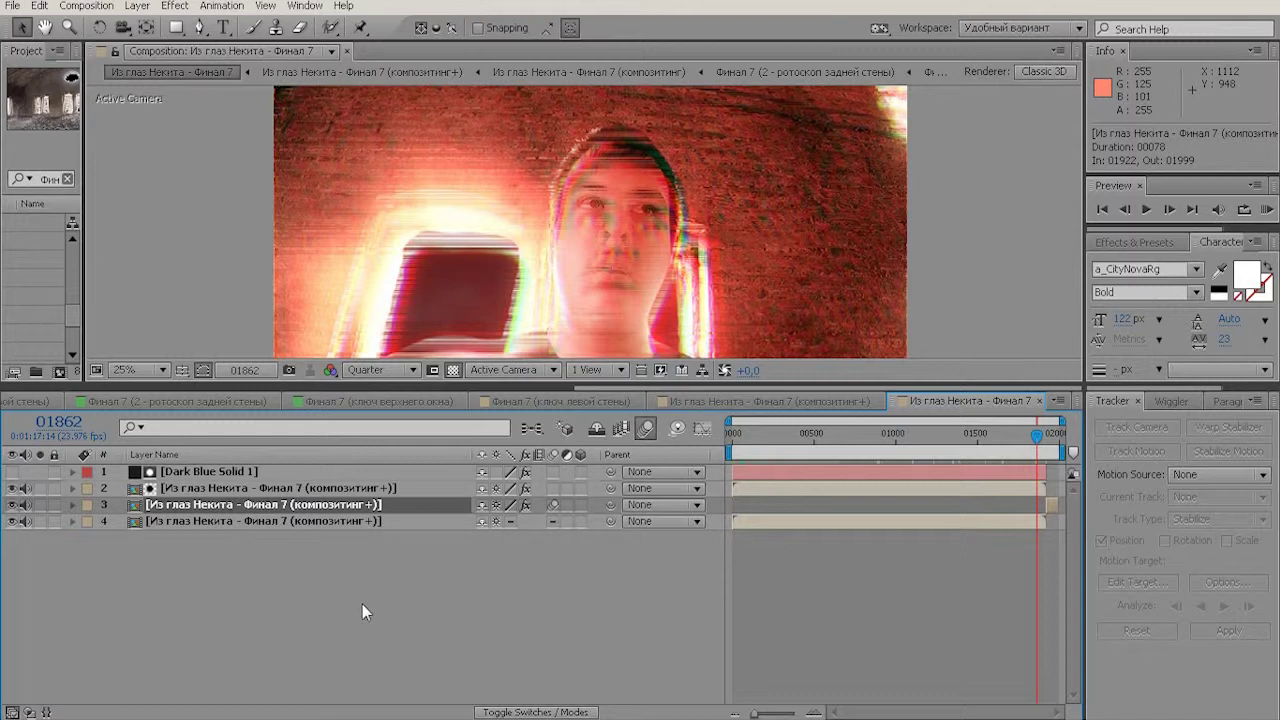
{"action": "left_click", "coordinate": [357, 521]}
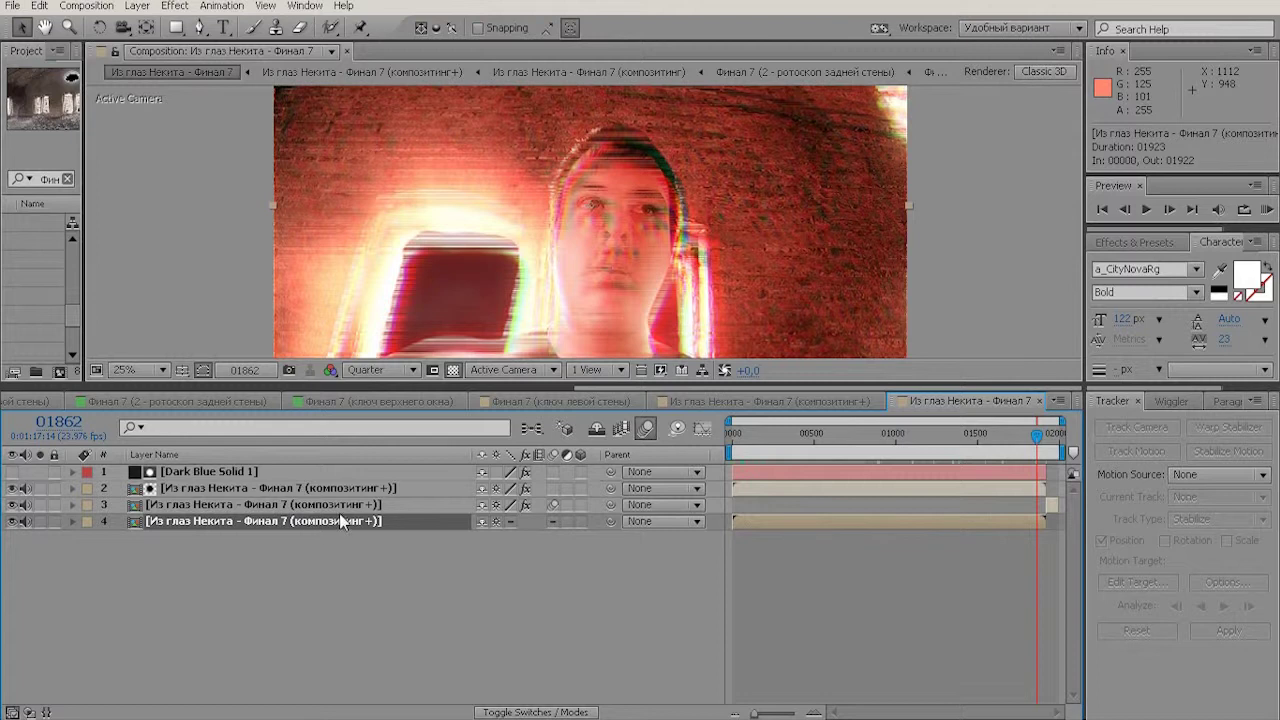
{"action": "left_click", "coordinate": [340, 505]}
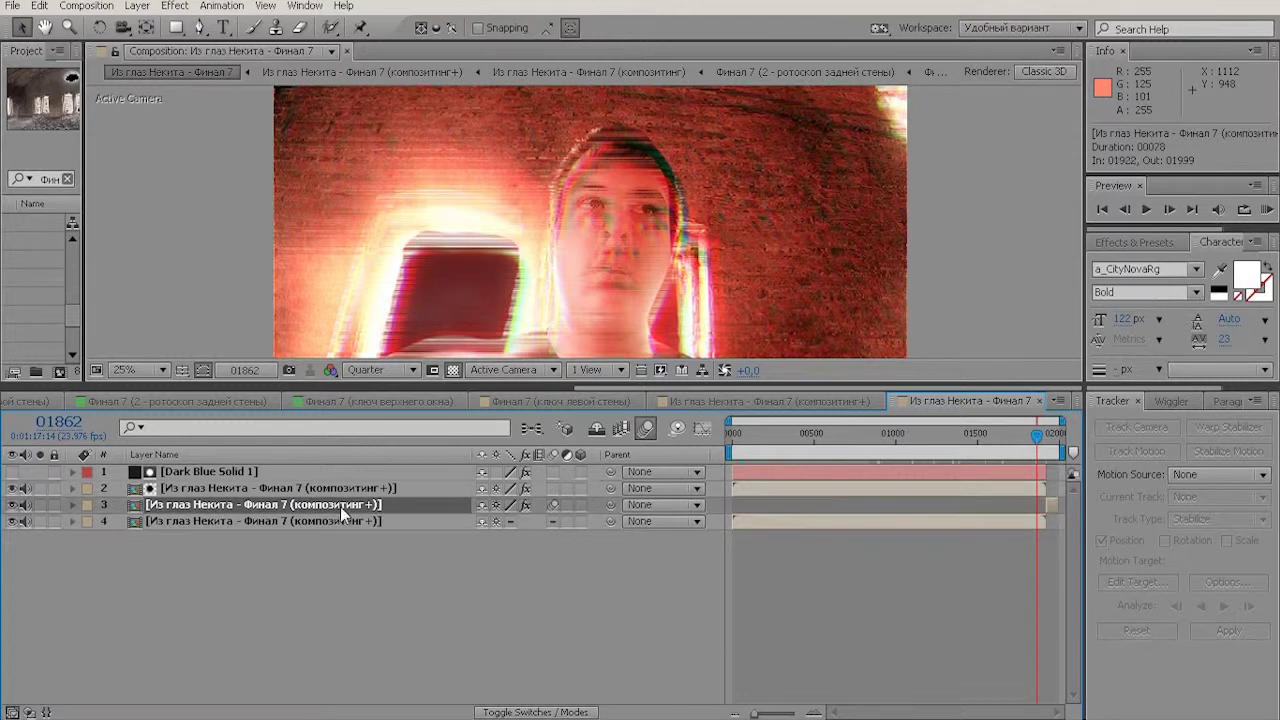
- View the windows at frame 946, and enlarge the composition viewer to show the man's shot at frame 1828 at 25% zoom
{"action": "left_click", "coordinate": [888, 434]}
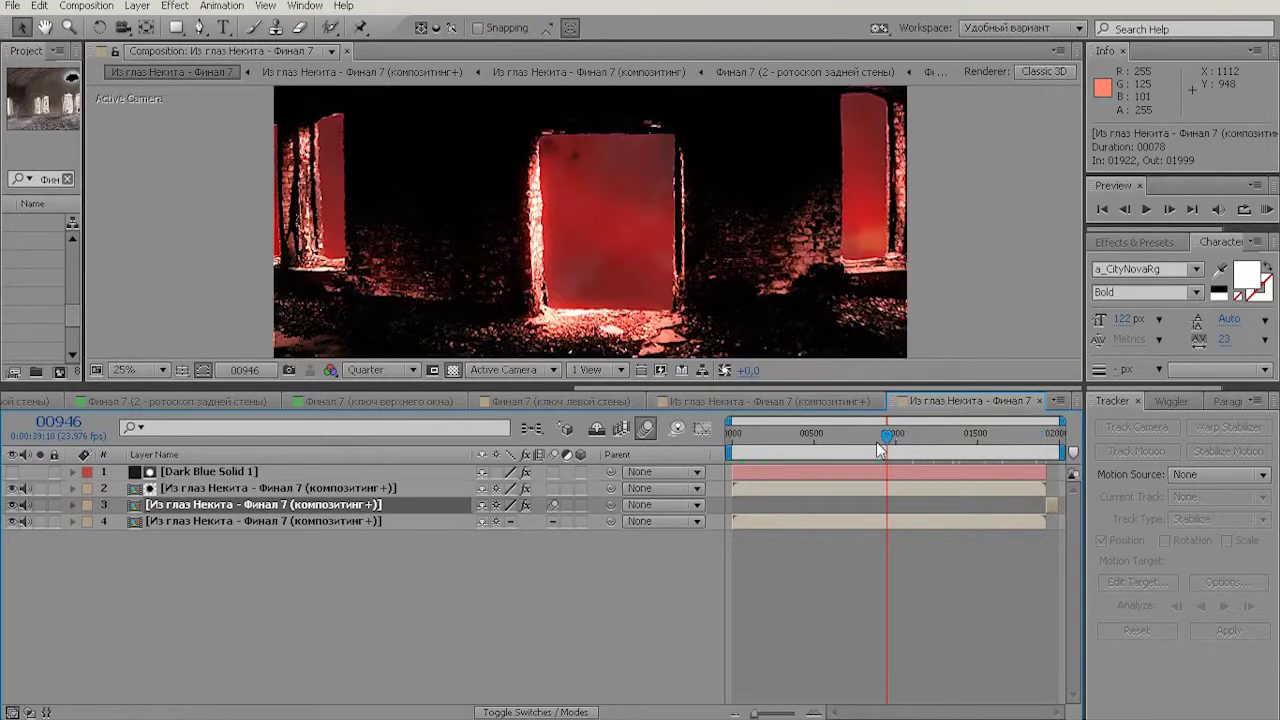
{"action": "left_click_drag", "start_coordinate": [748, 256], "coordinate": [807, 289]}
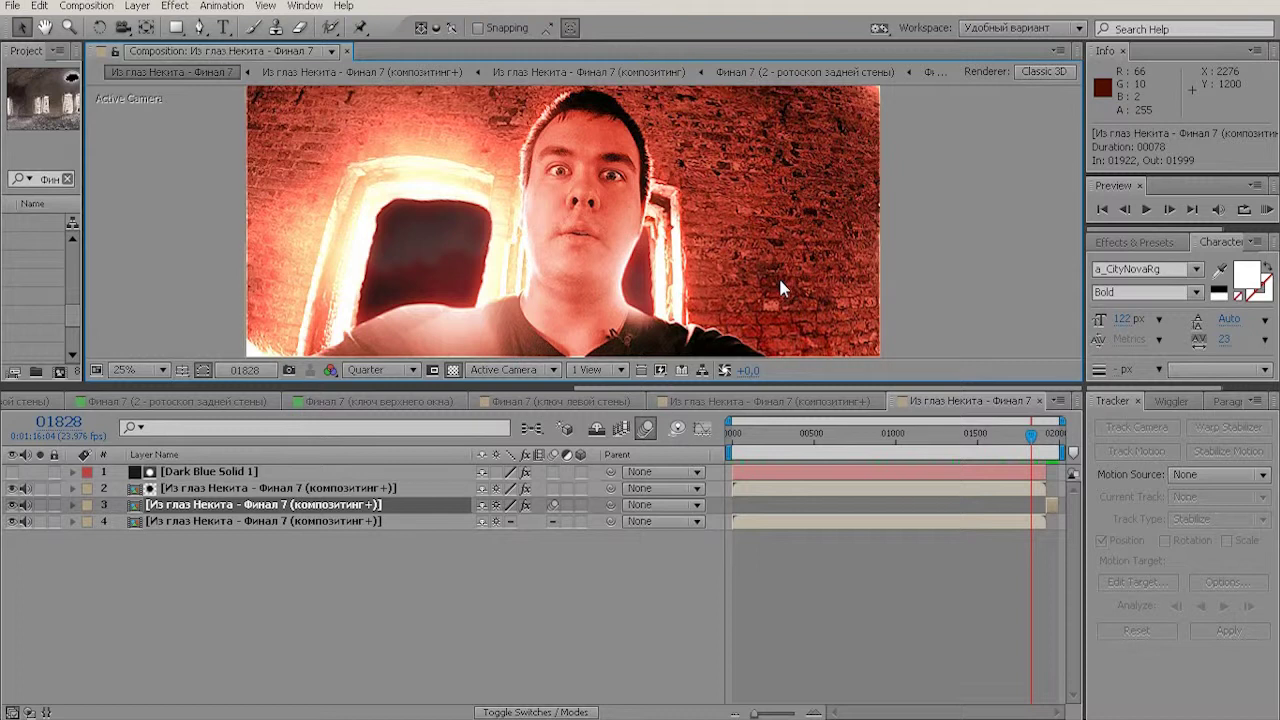
{"action": "key", "text": "comma"}
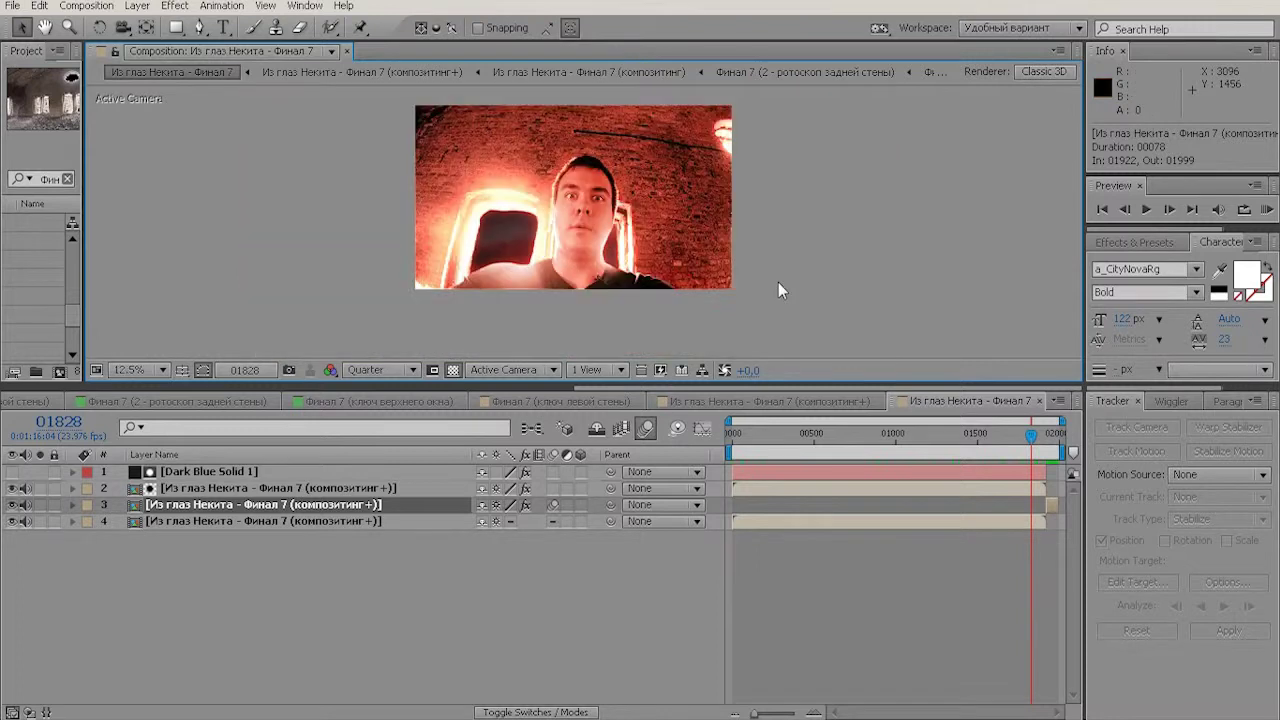
{"action": "left_click_drag", "start_coordinate": [657, 382], "coordinate": [654, 462]}
{"action": "scroll", "coordinate": [670, 356], "scroll_direction": "up", "scroll_amount": 1}
{"action": "left_click_drag", "start_coordinate": [651, 338], "coordinate": [700, 298]}
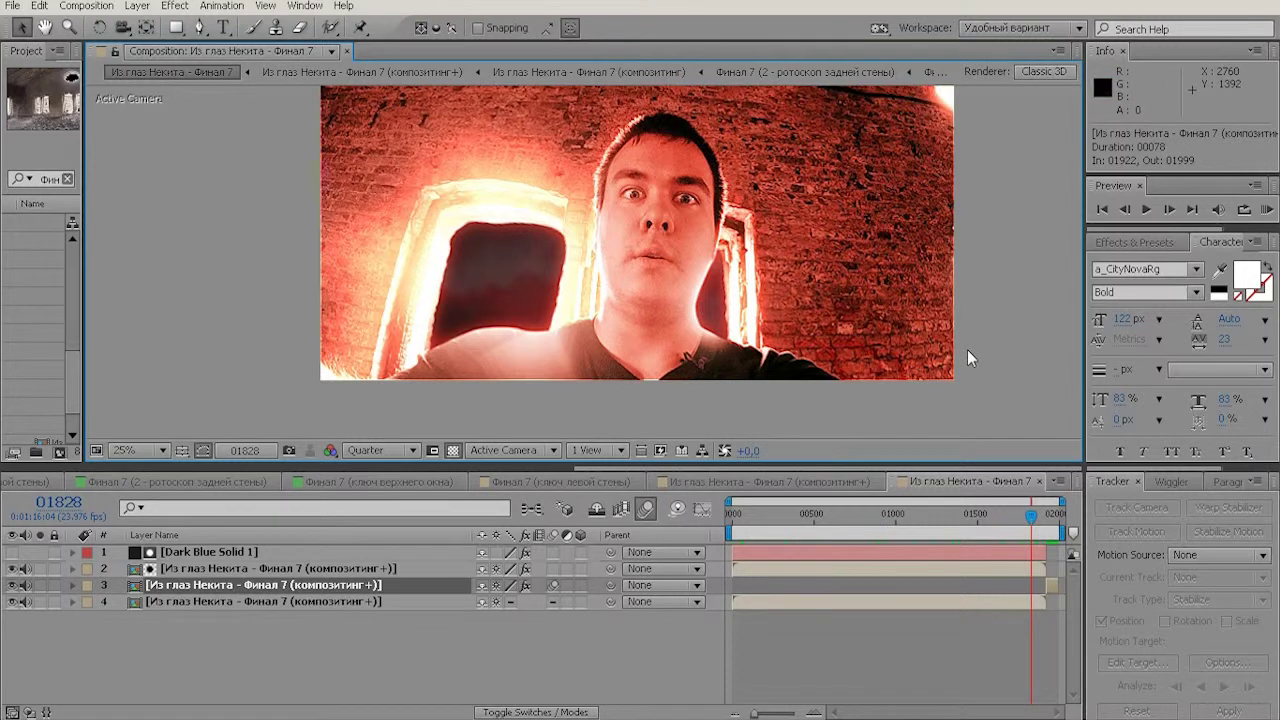